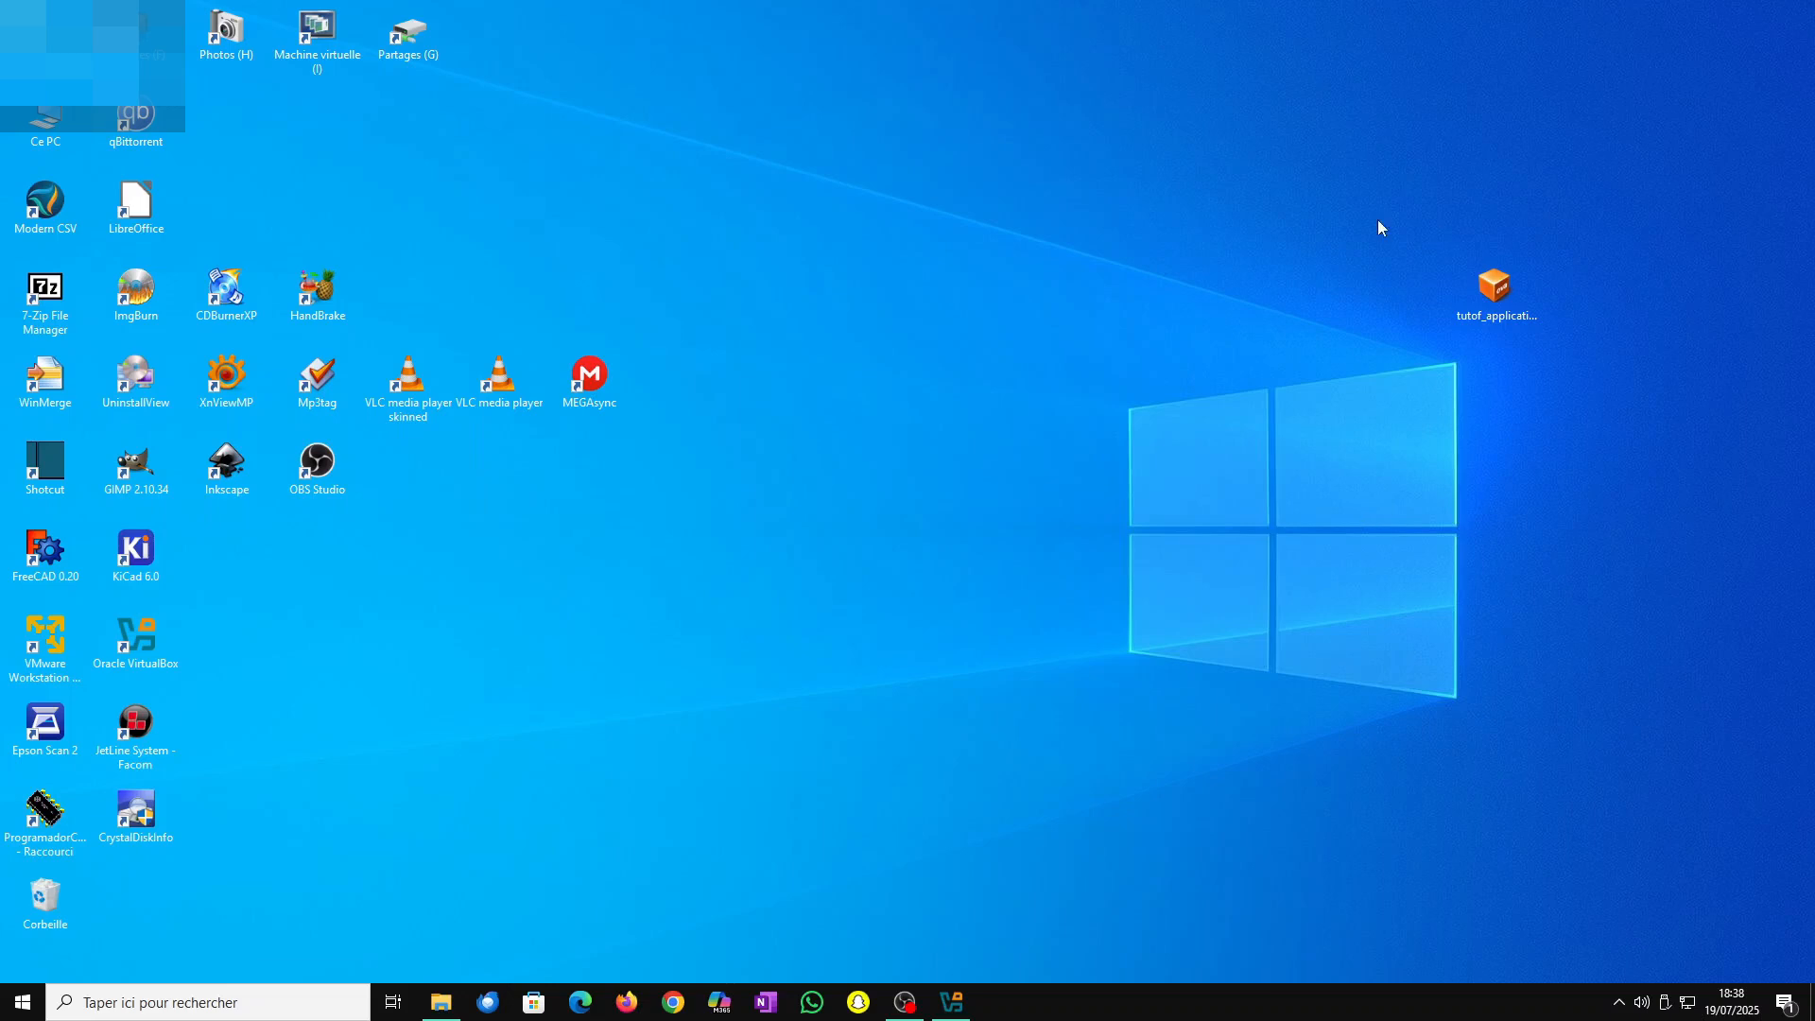
# - Switch to Oracle VirtualBox and start importing a virtual appliance
pyautogui.click(1528, 331)
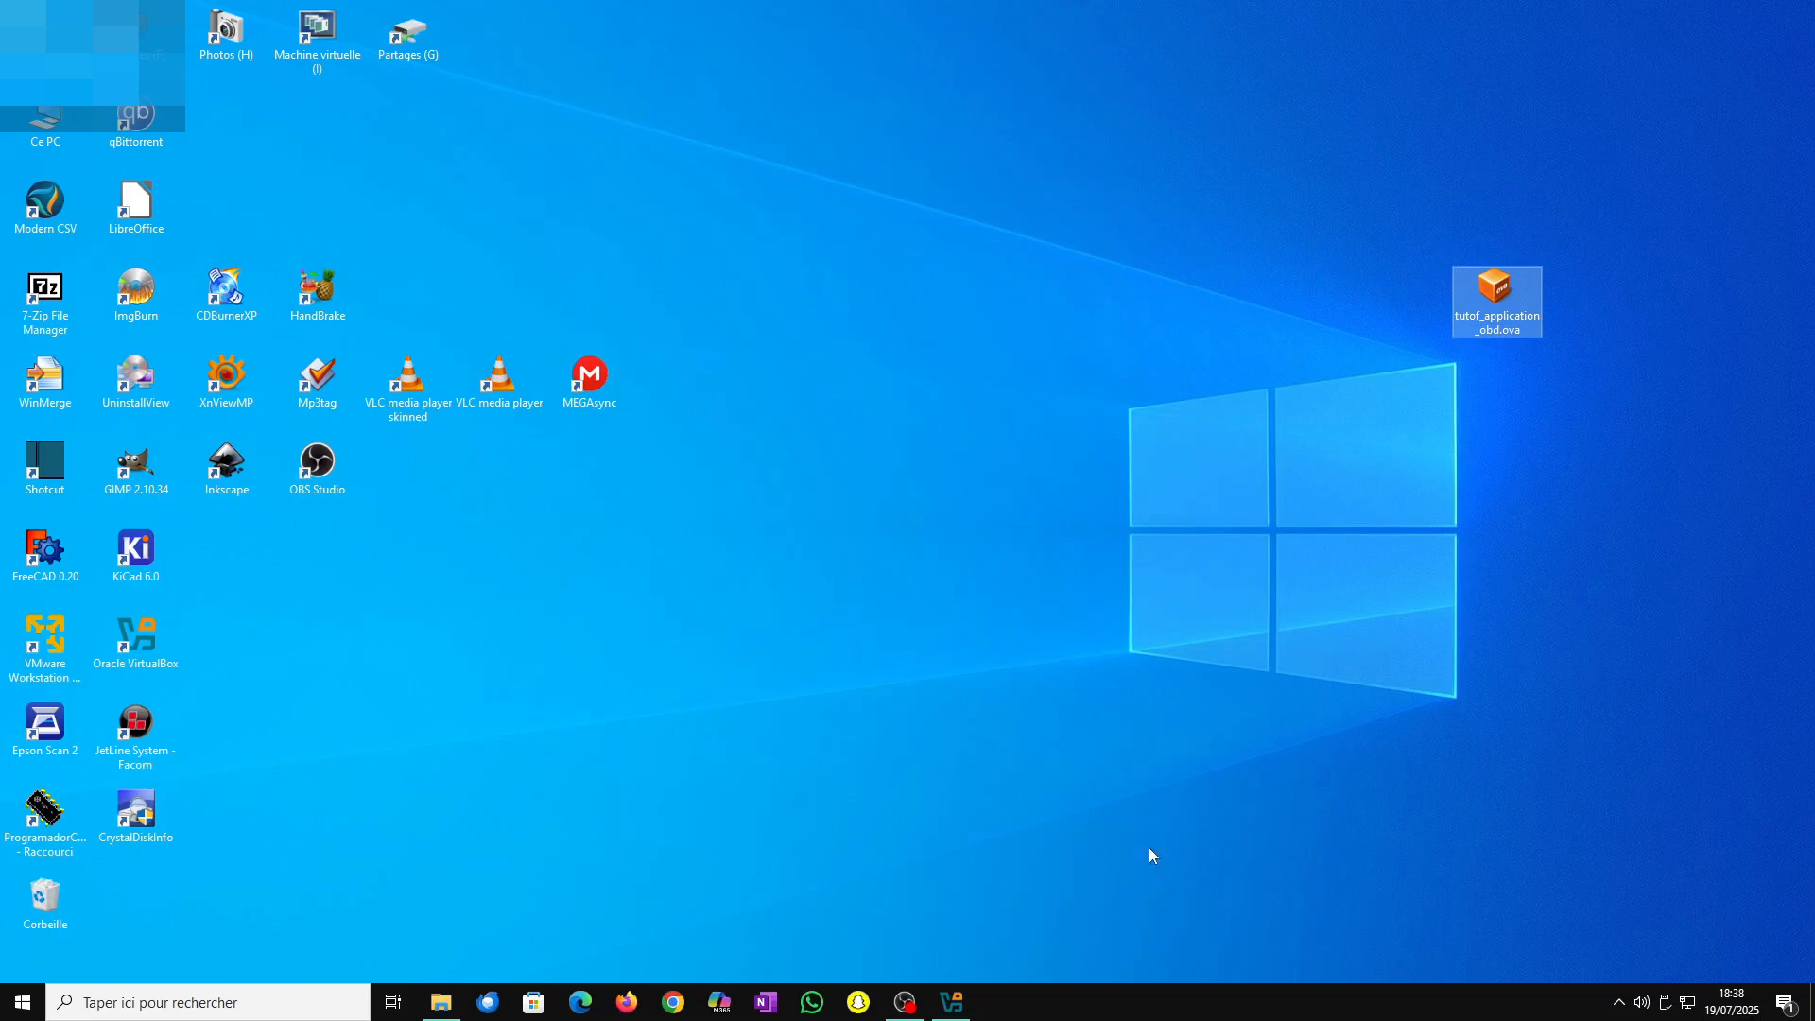
pyautogui.moveTo(1495, 300); pyautogui.dragTo(1586, 388)
pyautogui.click(951, 1000)
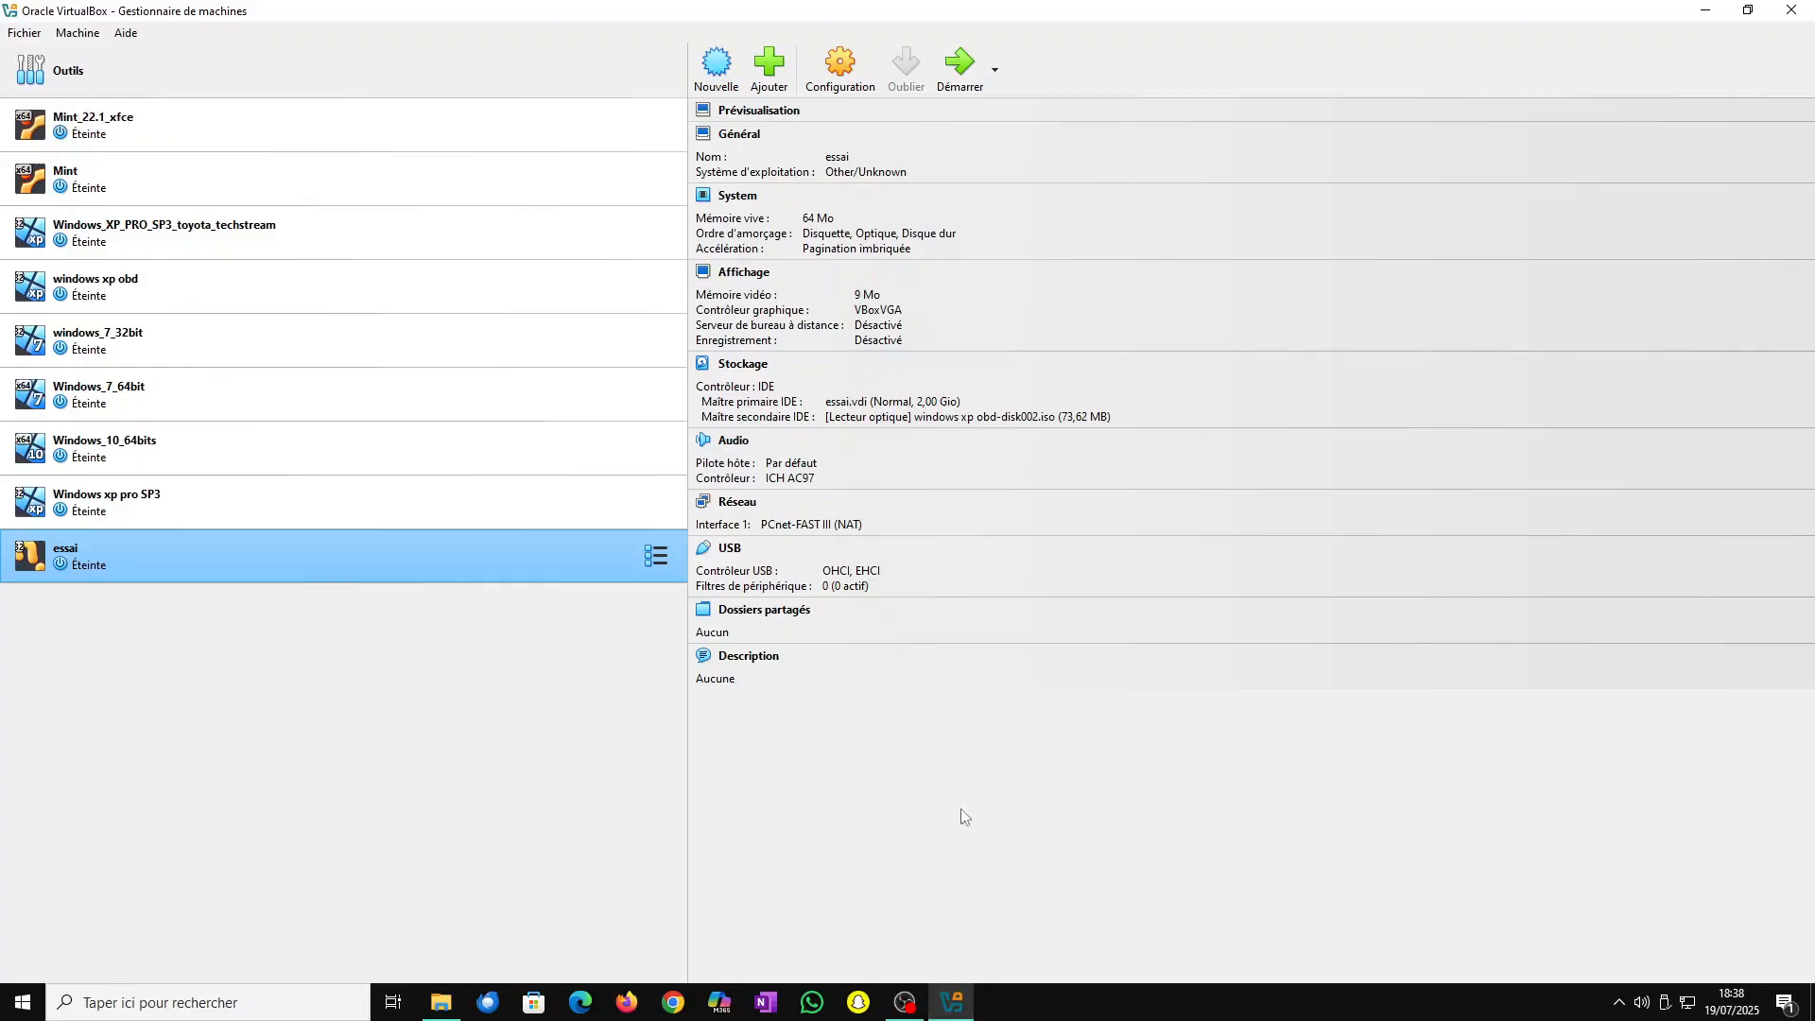
pyautogui.click(26, 35)
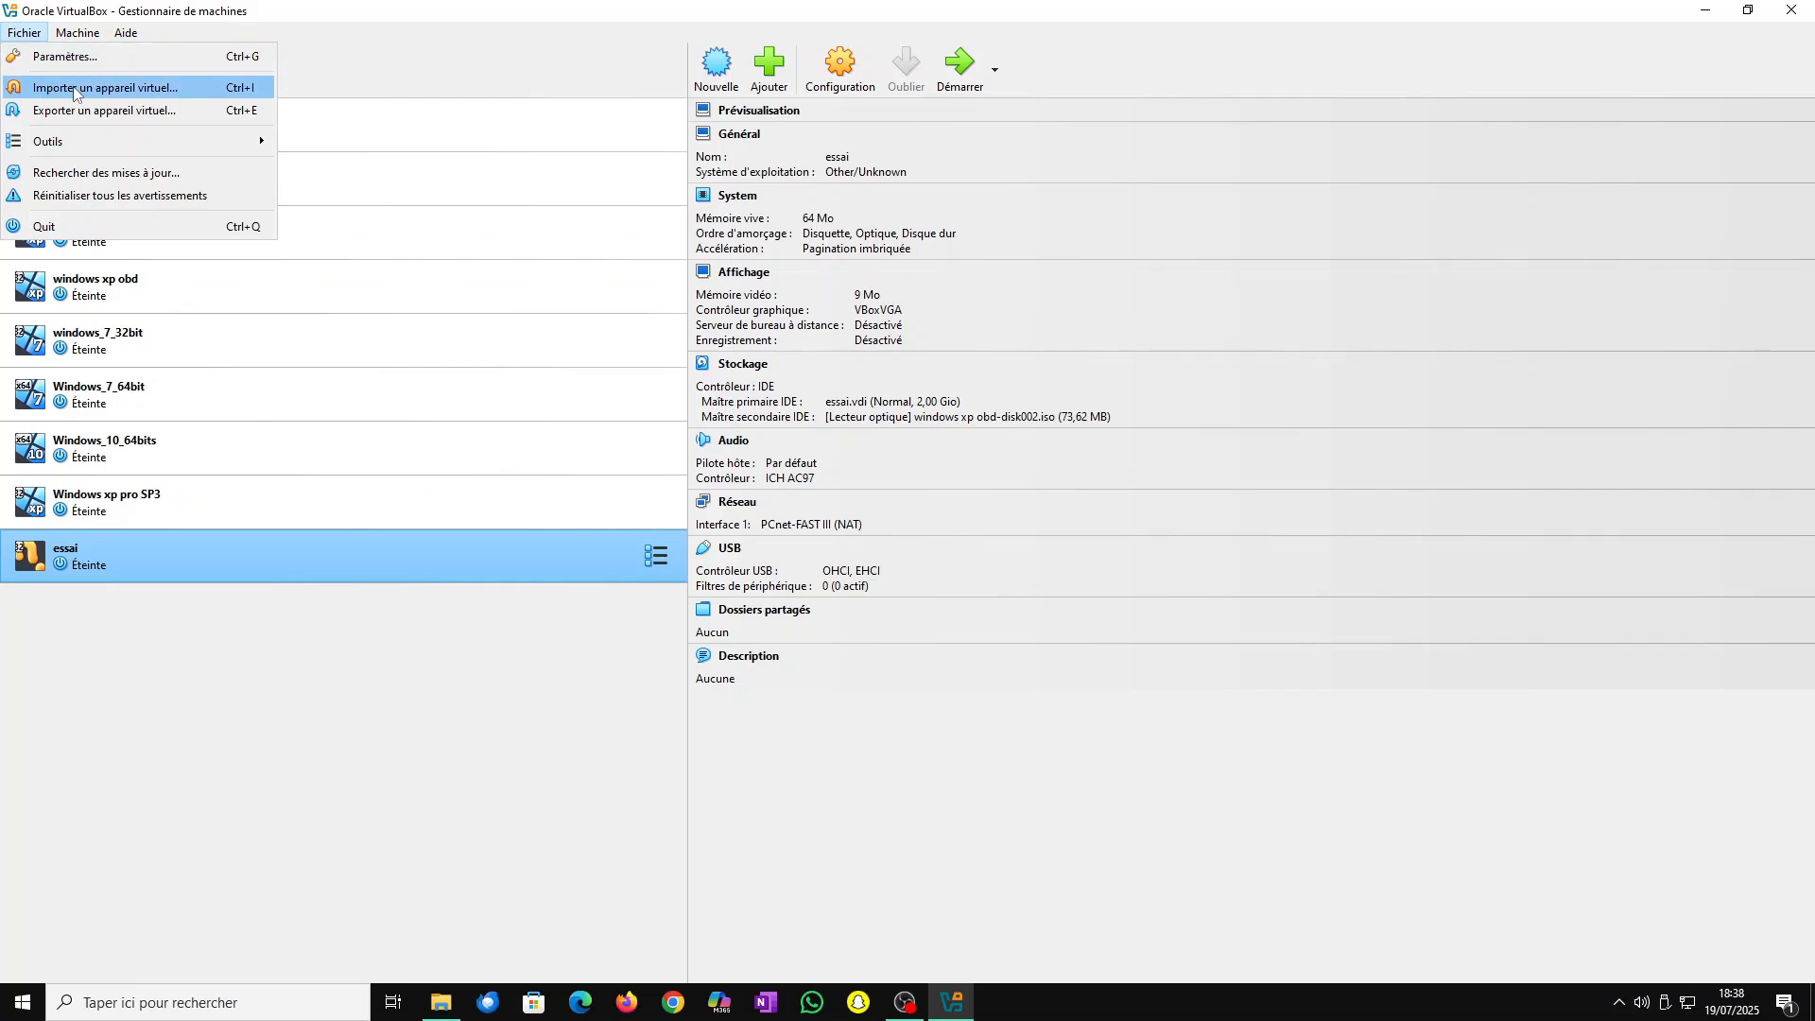
pyautogui.click(170, 89)
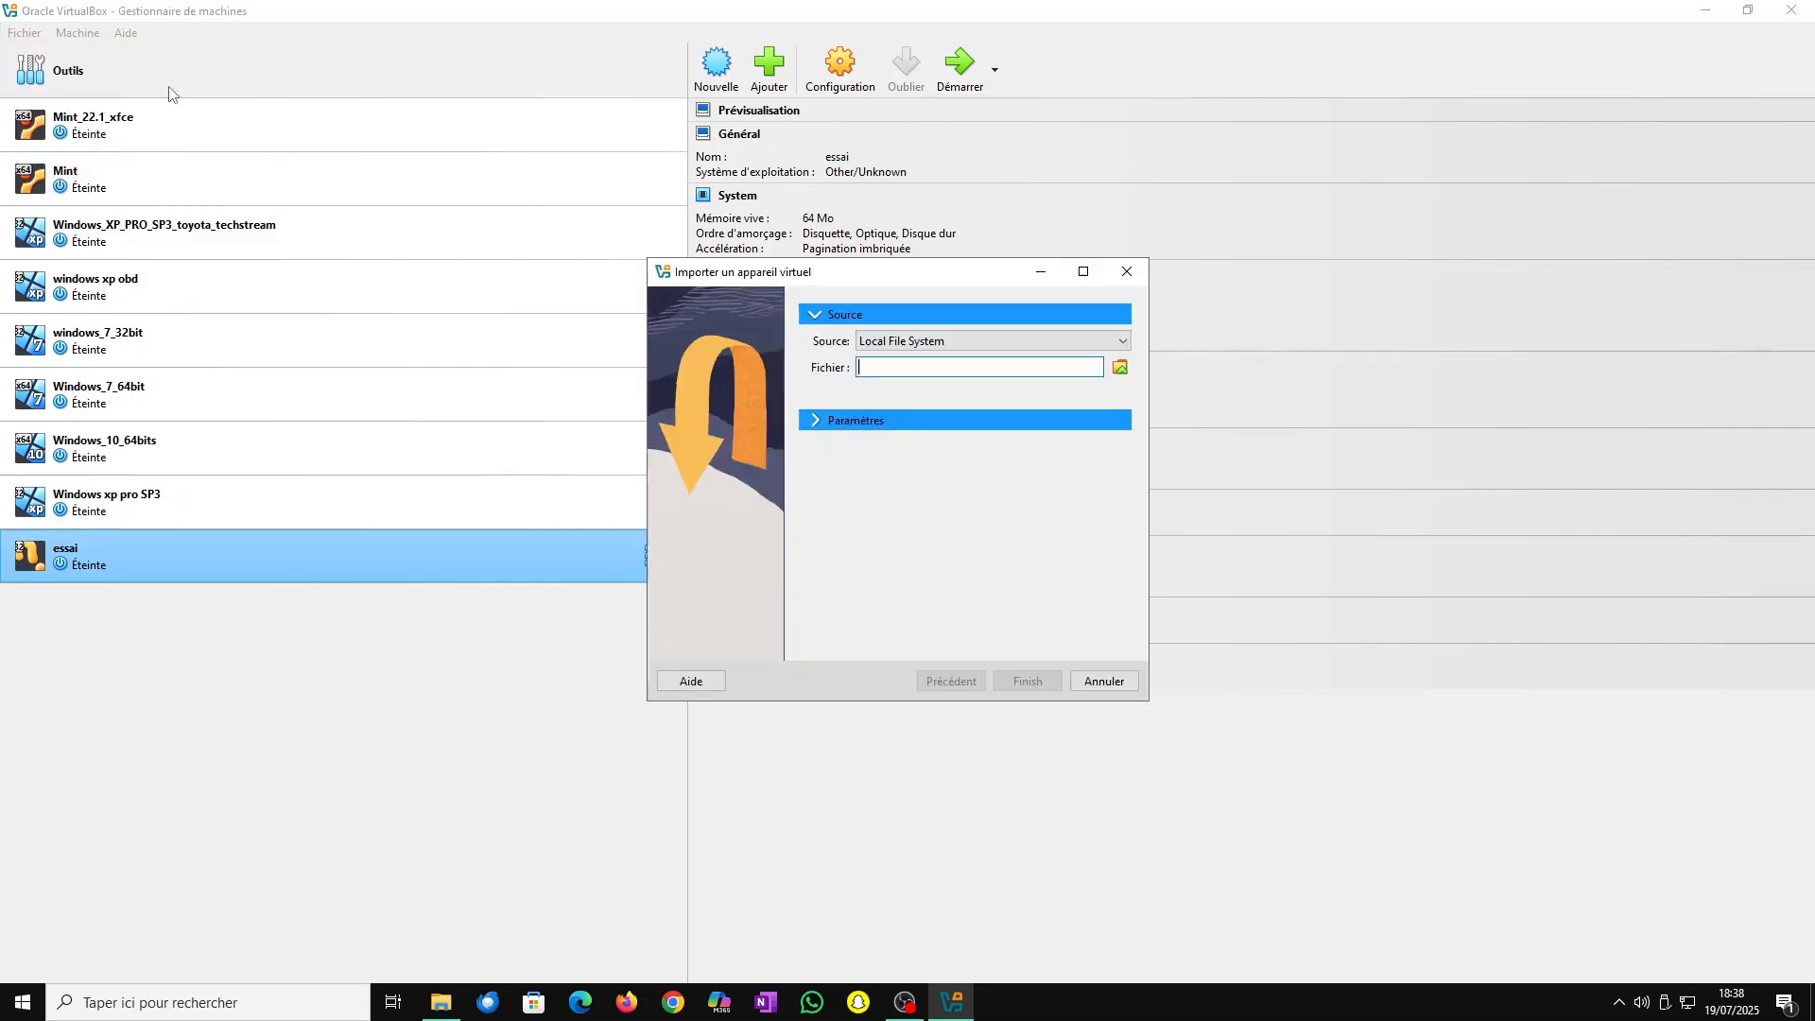
# - Choose tutof_application_obd.ova from the Bureau folder as the appliance file to import
pyautogui.click(1124, 372)
pyautogui.scroll(1, 784, 473)
pyautogui.click(723, 427)
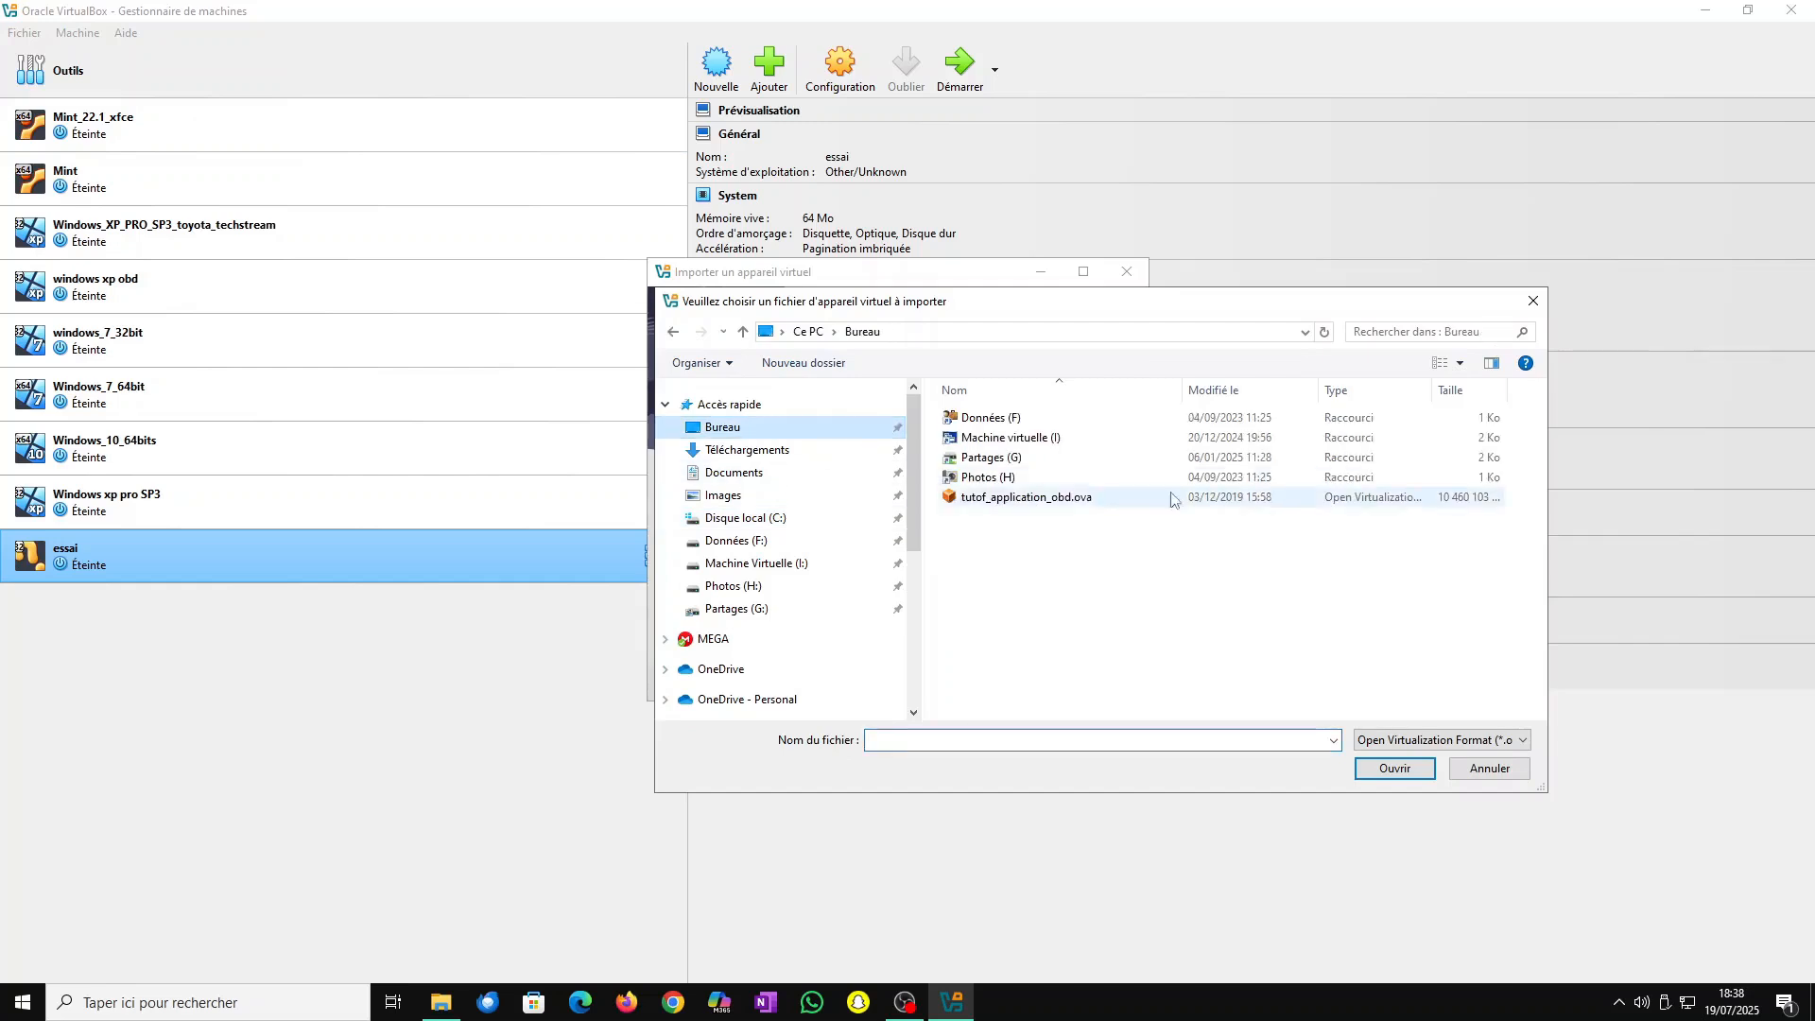
pyautogui.click(1120, 499)
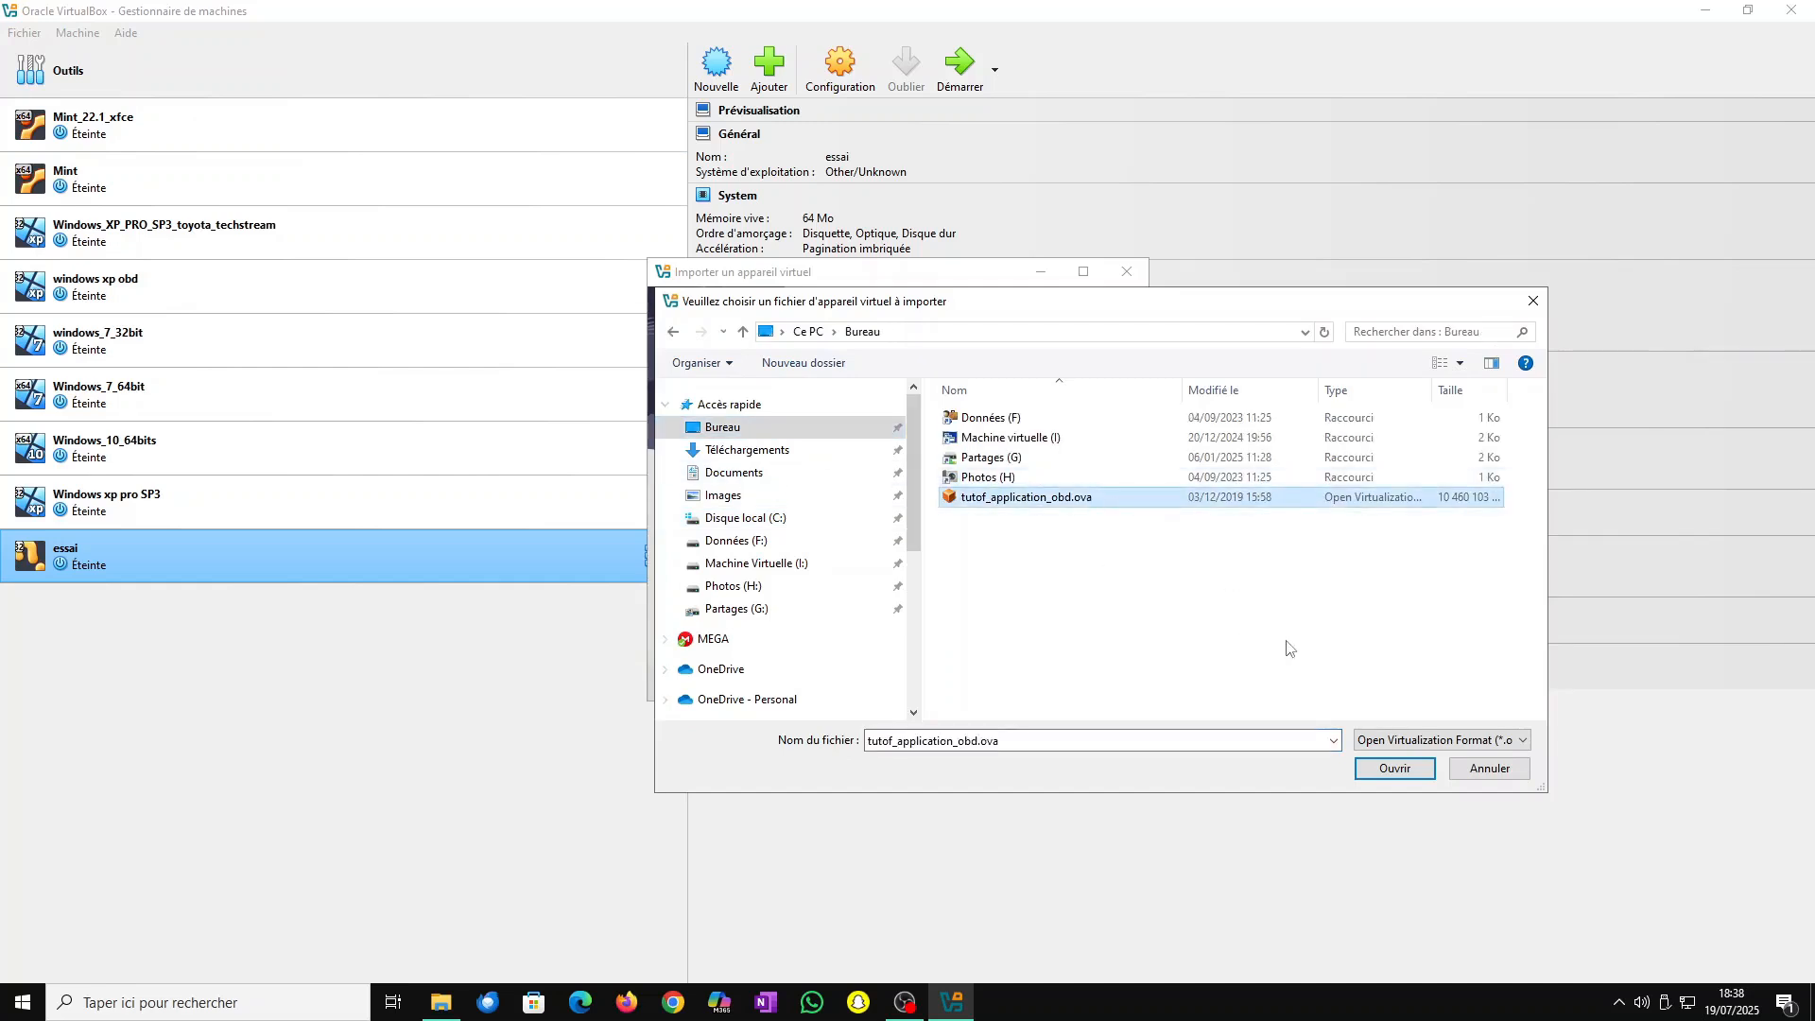
pyautogui.click(1397, 770)
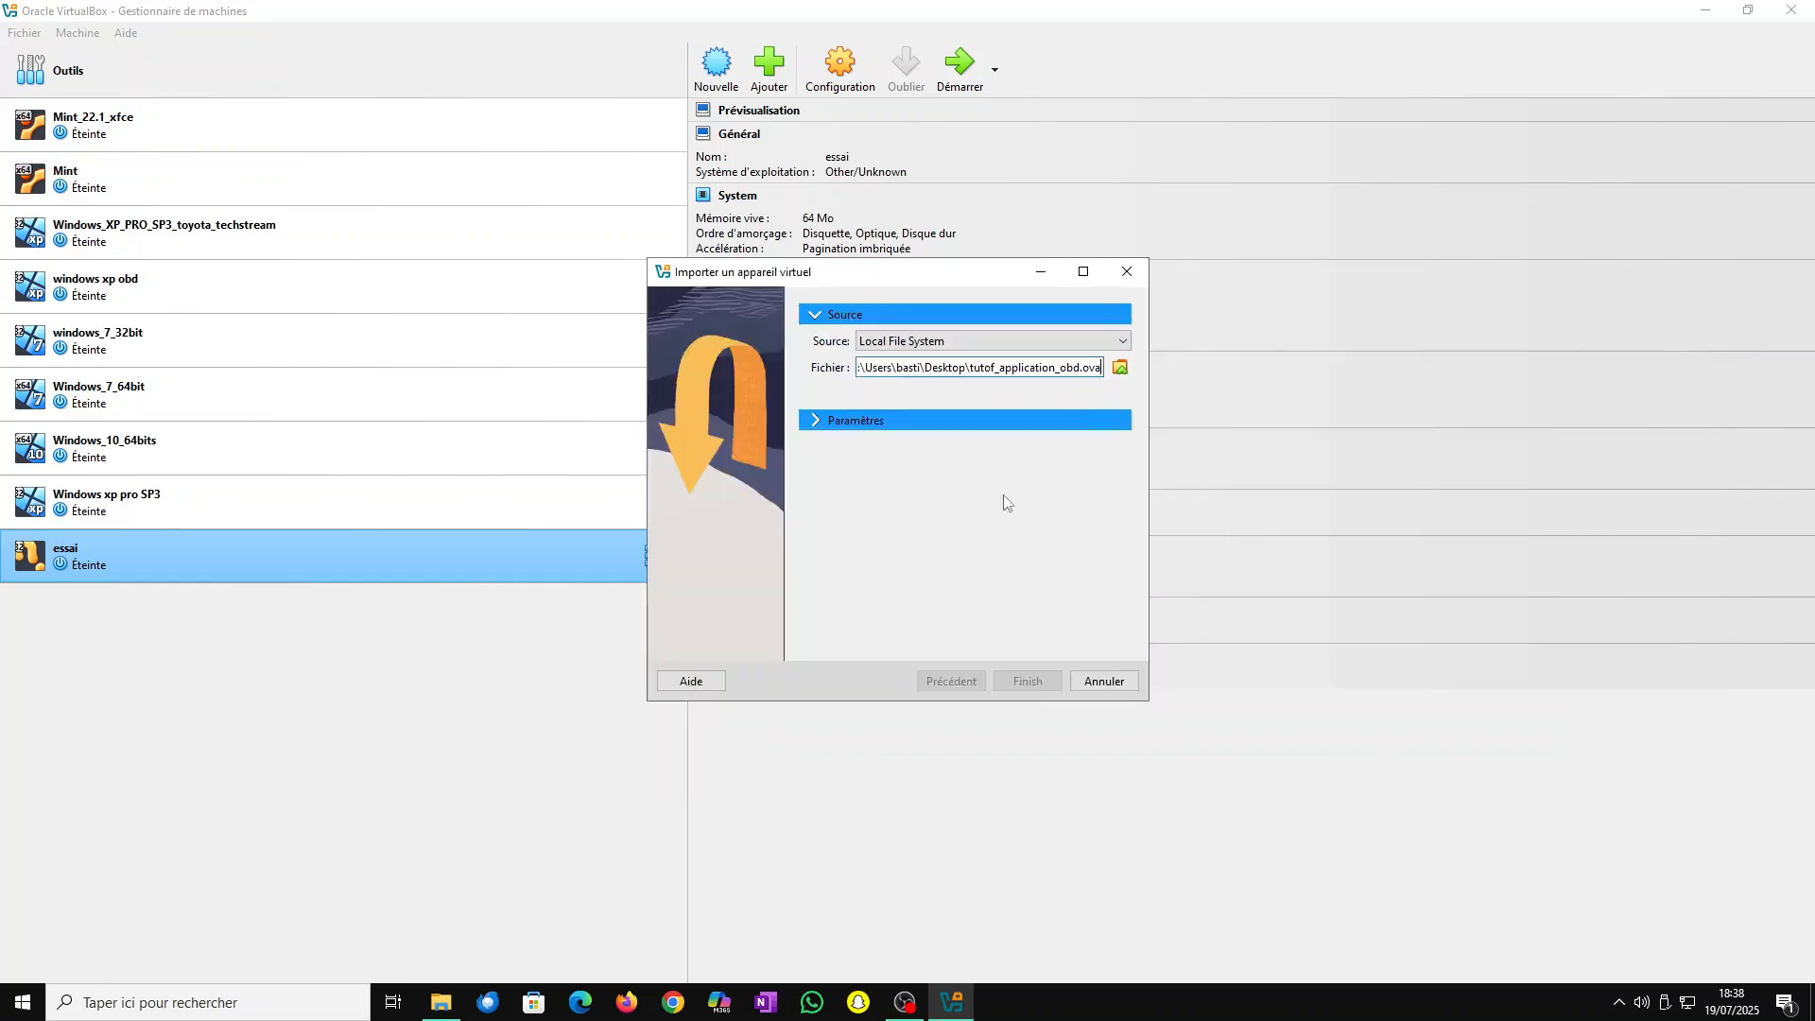
# - Review the appliance settings and the machine base folder, and complete the import with the proposed values
pyautogui.click(1028, 682)
pyautogui.scroll(-2, 1039, 440)
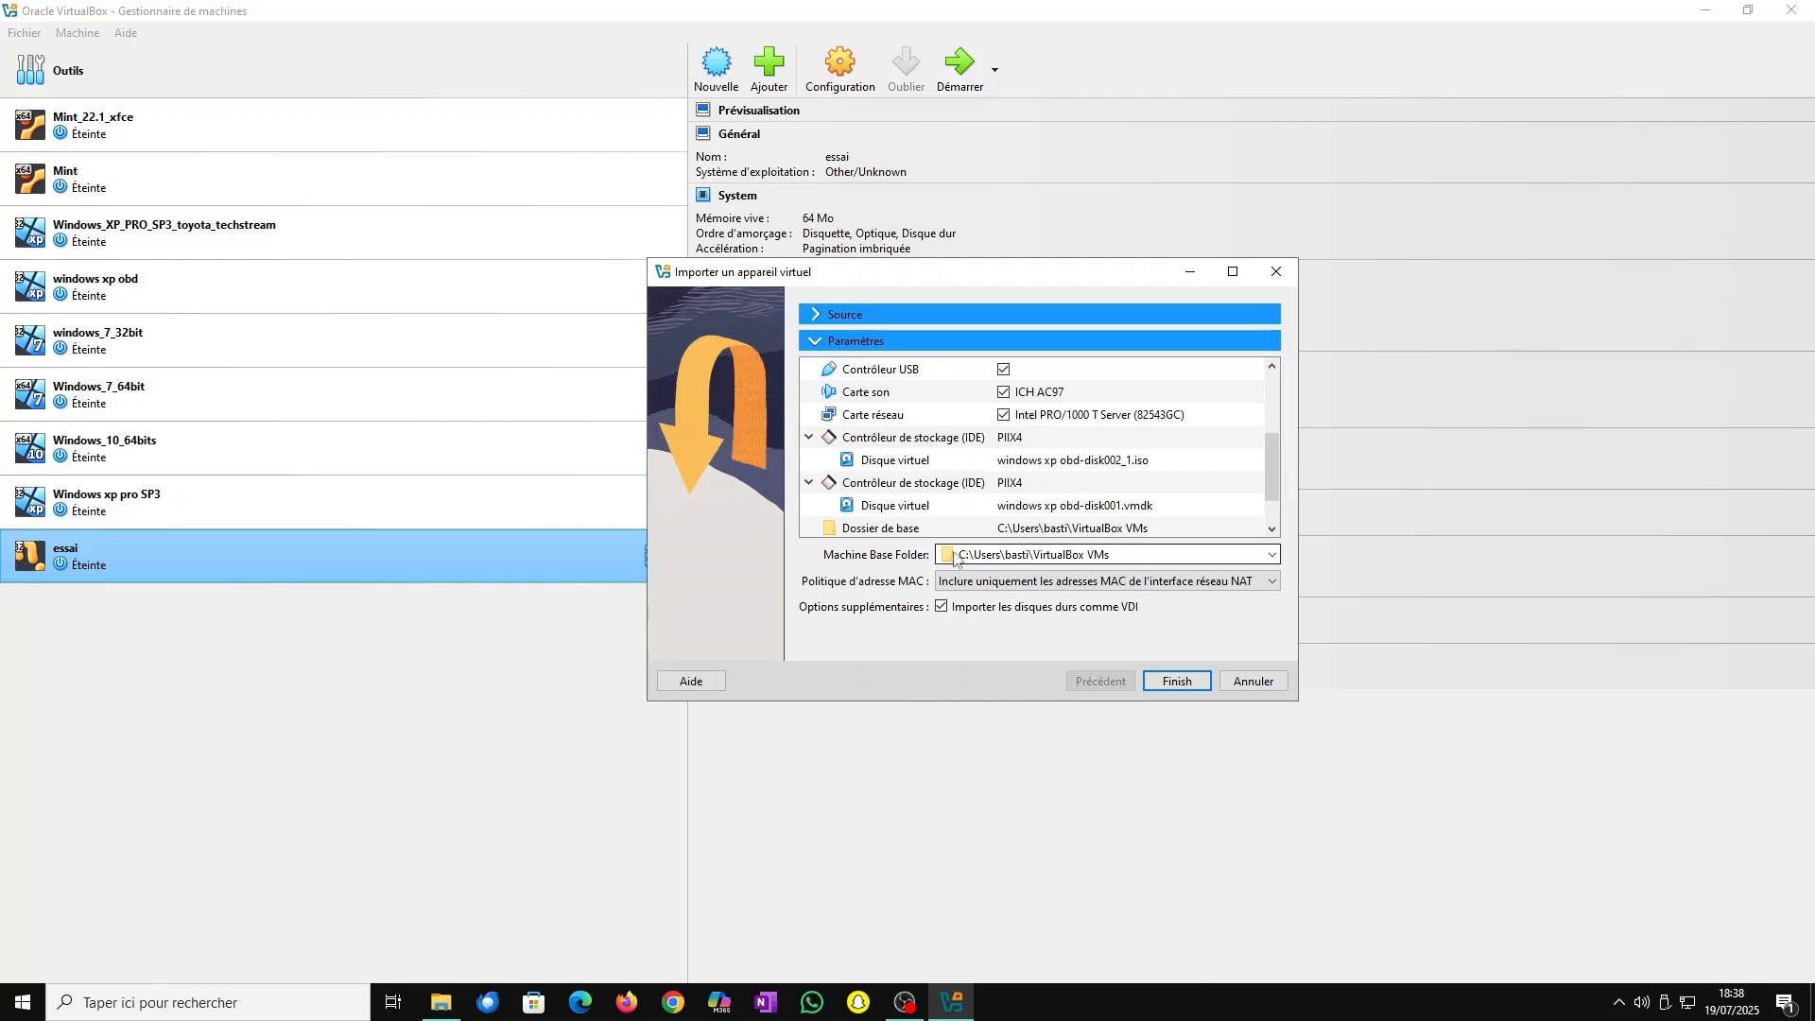
pyautogui.moveTo(1128, 558); pyautogui.dragTo(948, 558)
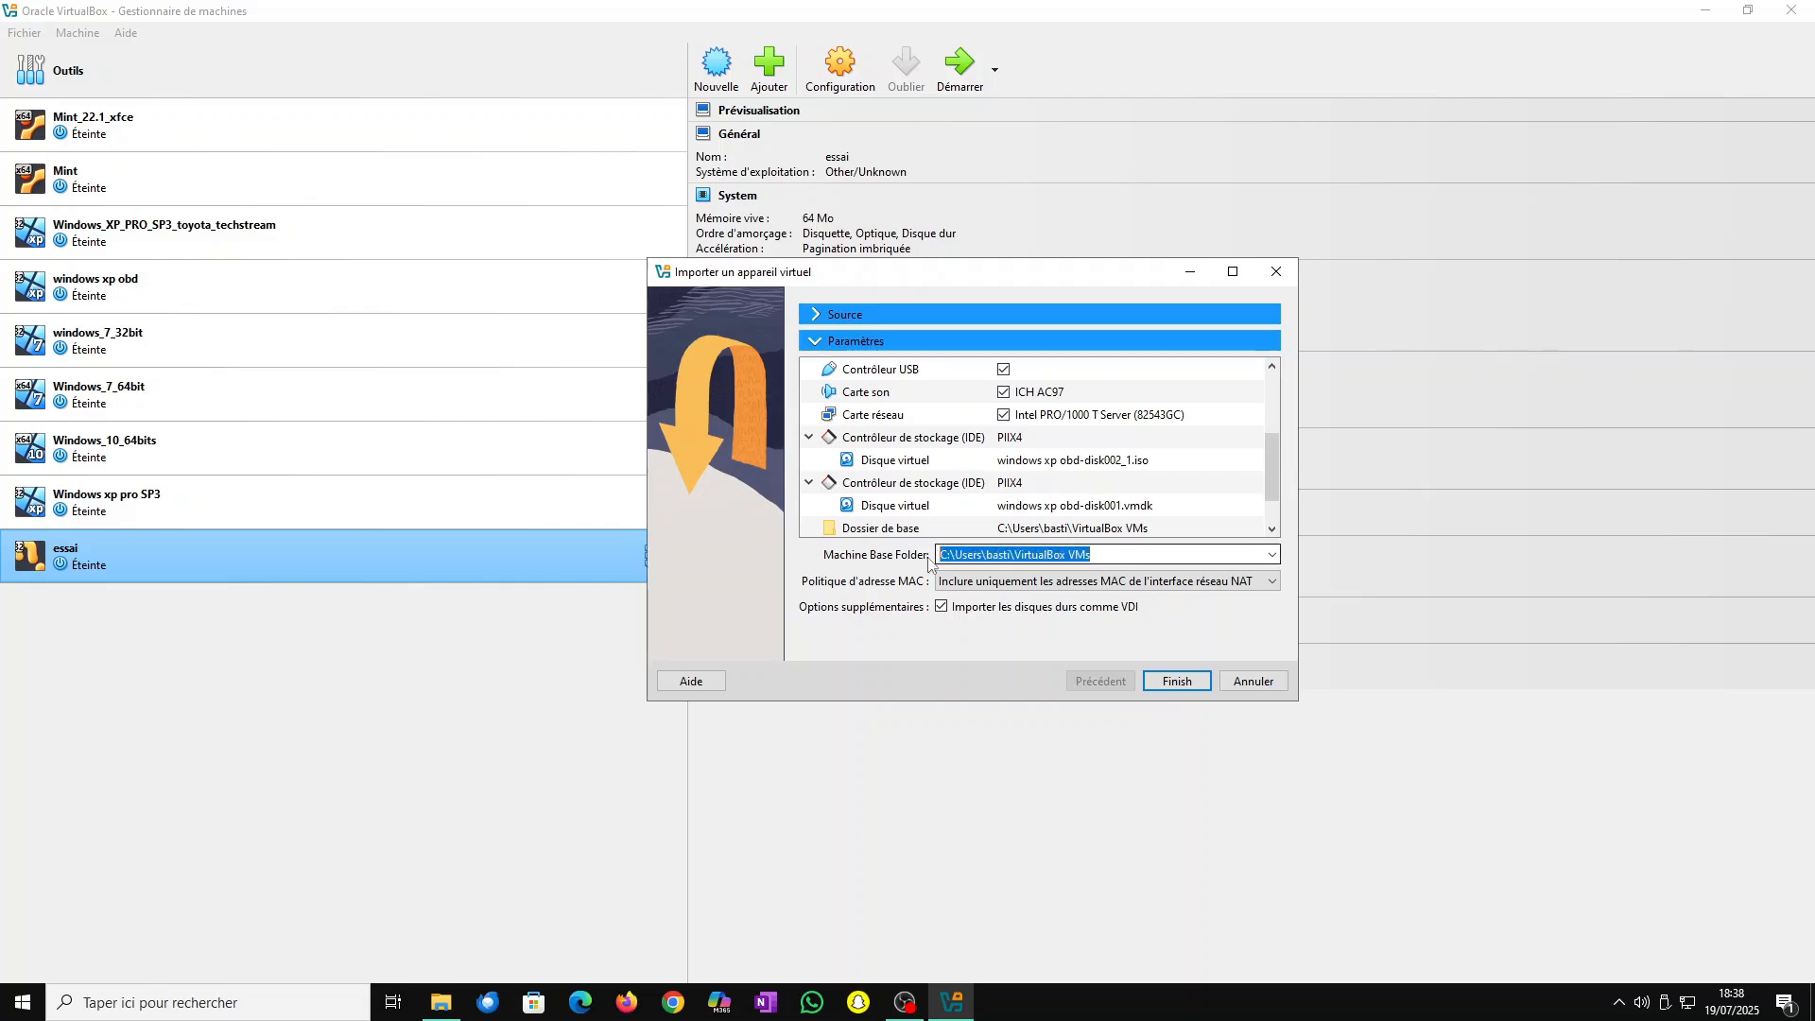
pyautogui.moveTo(1094, 556); pyautogui.dragTo(938, 556)
pyautogui.moveTo(1096, 556); pyautogui.dragTo(903, 561)
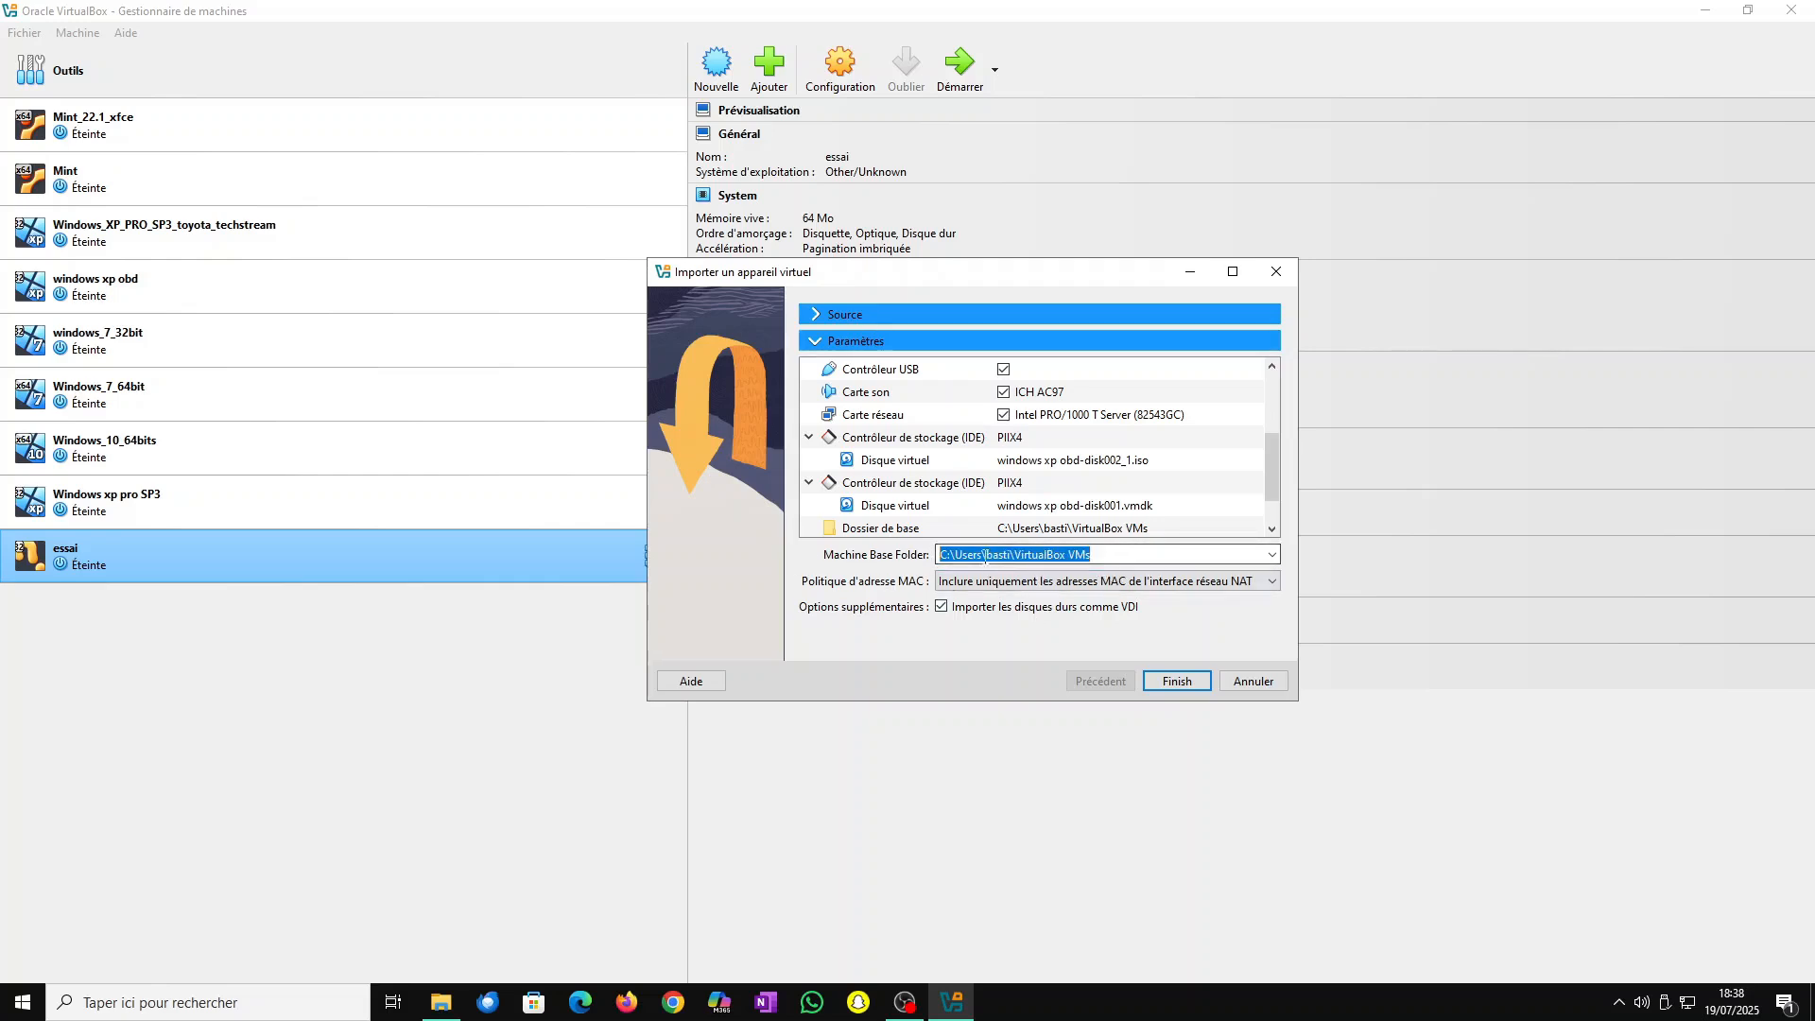
pyautogui.click(1123, 552)
pyautogui.moveTo(941, 558); pyautogui.dragTo(1096, 559)
pyautogui.click(1177, 681)
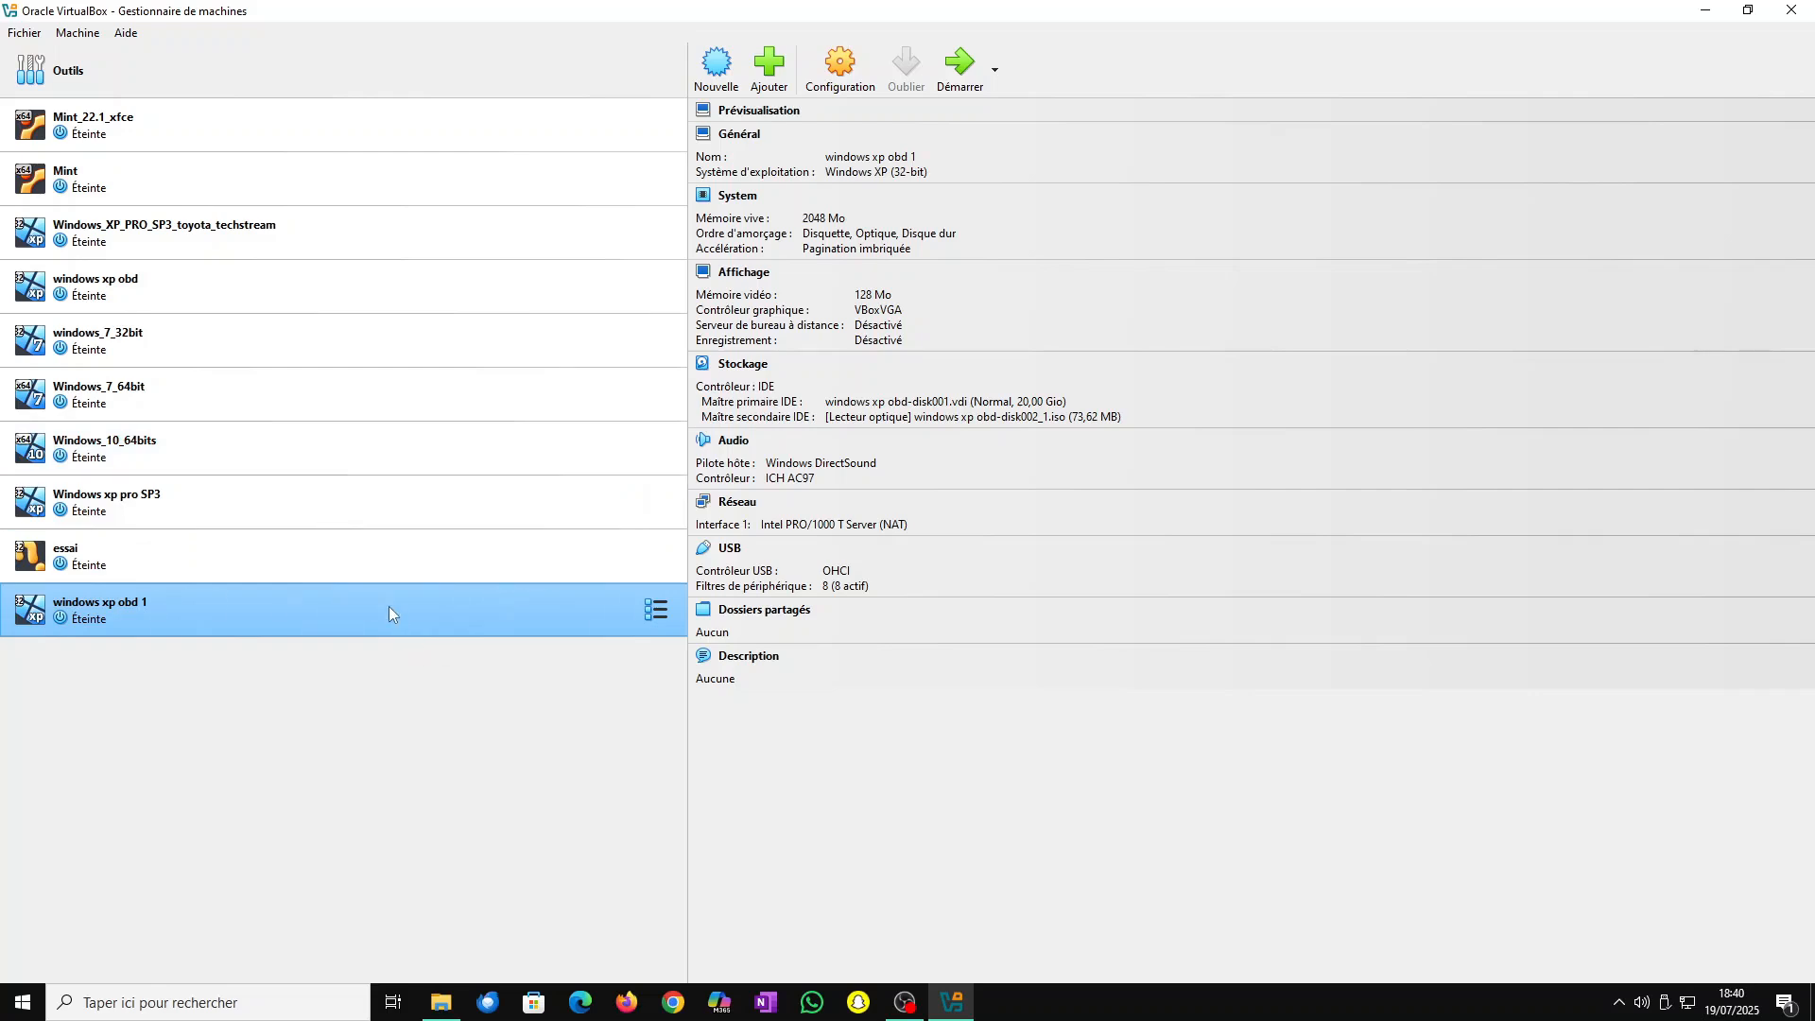
# - Open the settings of the windows xp obd 1 machine and examine its memory and processor allocation
pyautogui.click(844, 67)
pyautogui.moveTo(876, 263); pyautogui.dragTo(1053, 174)
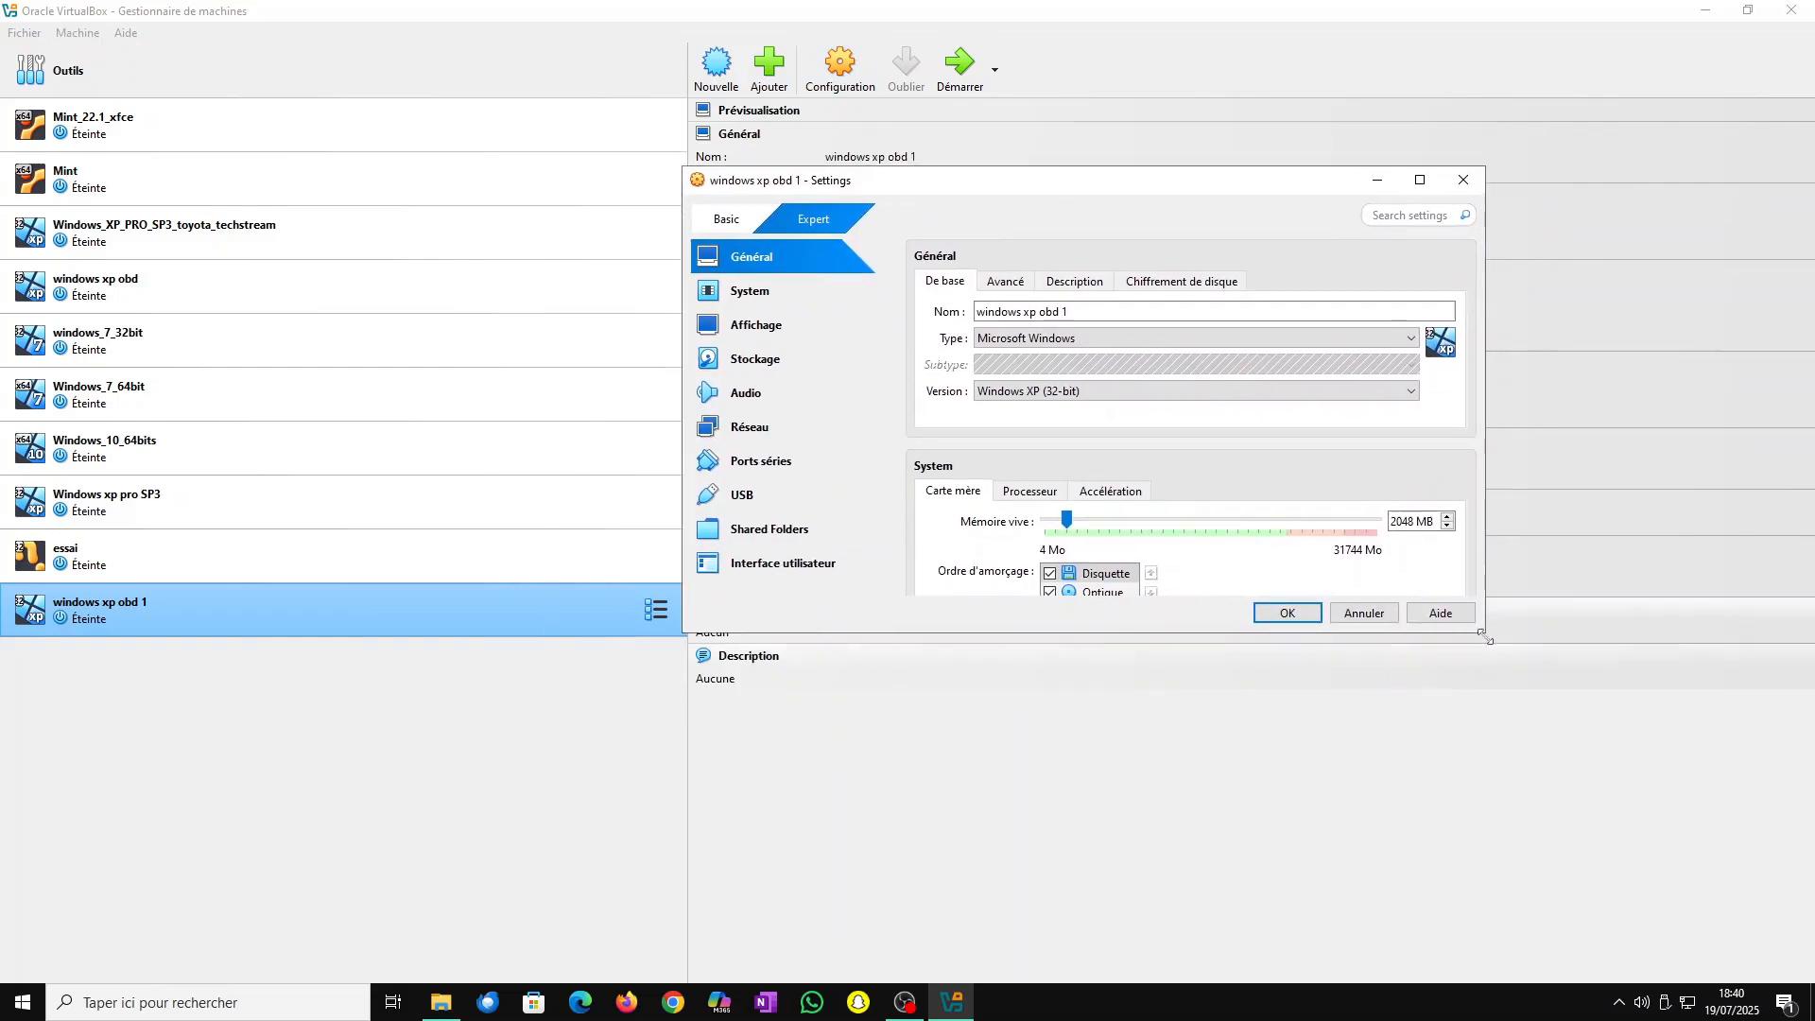
pyautogui.moveTo(1489, 640); pyautogui.dragTo(1582, 776)
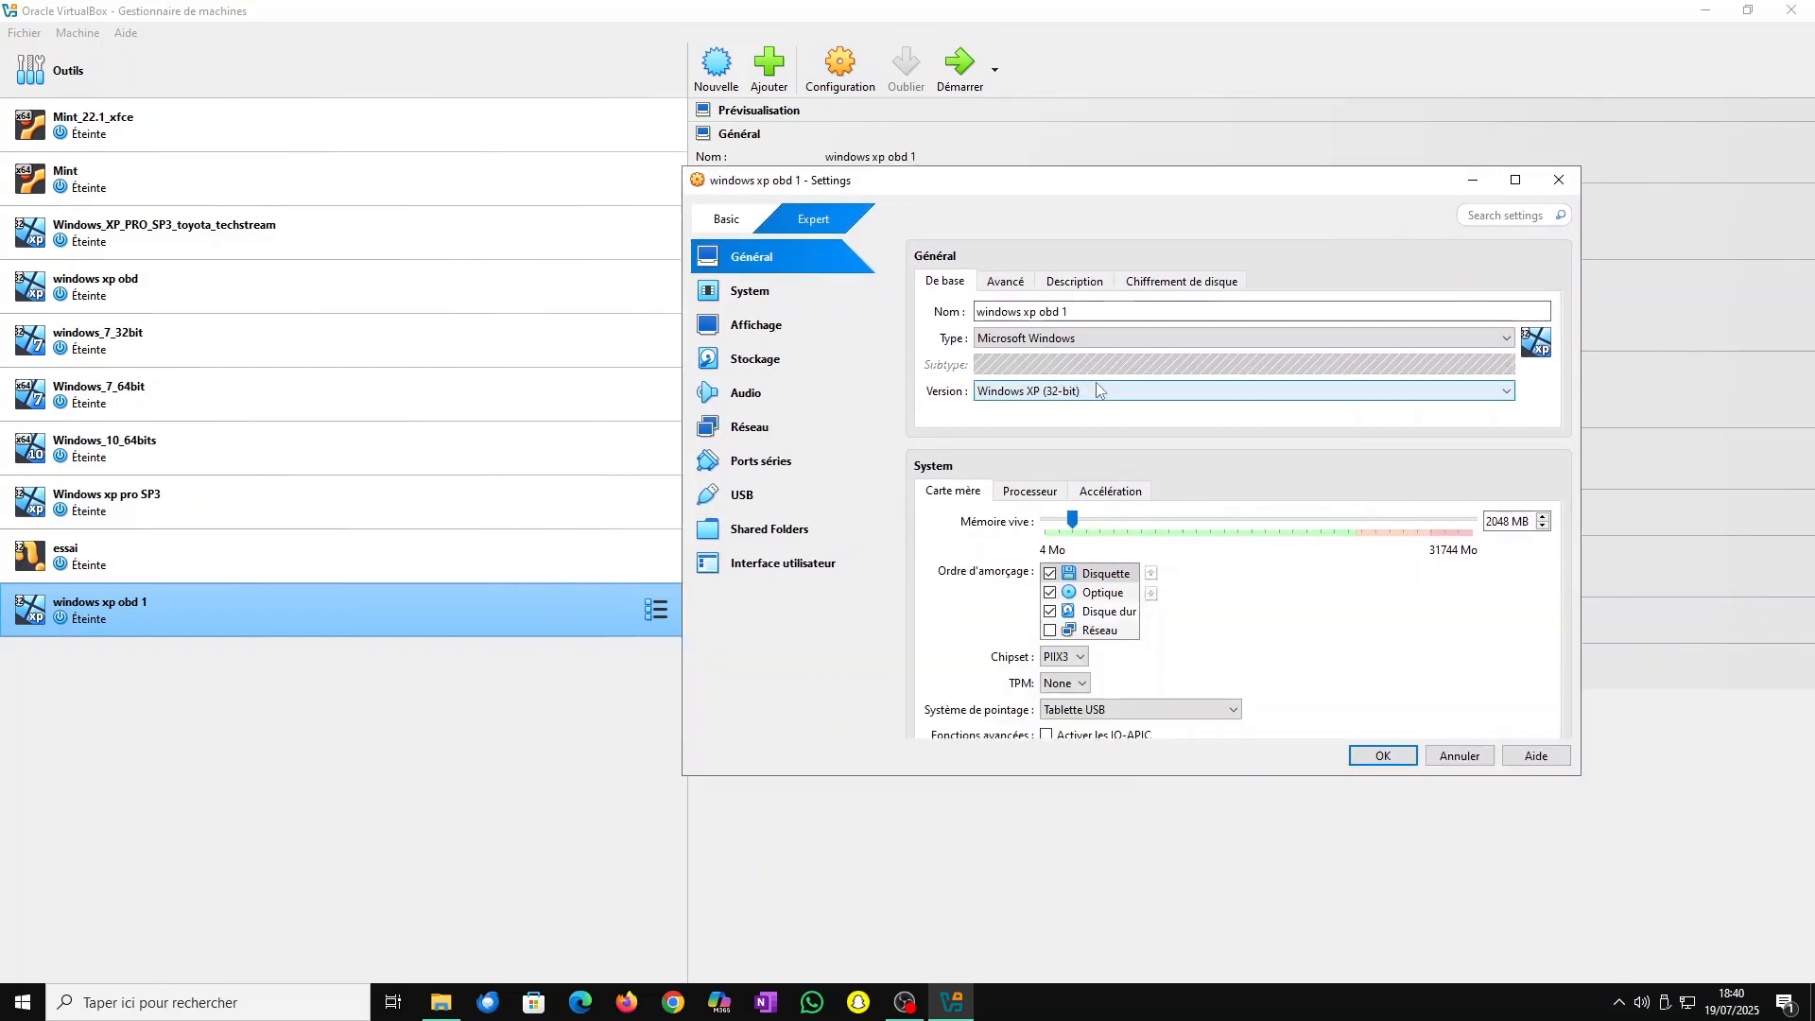
pyautogui.scroll(-2, 1094, 397)
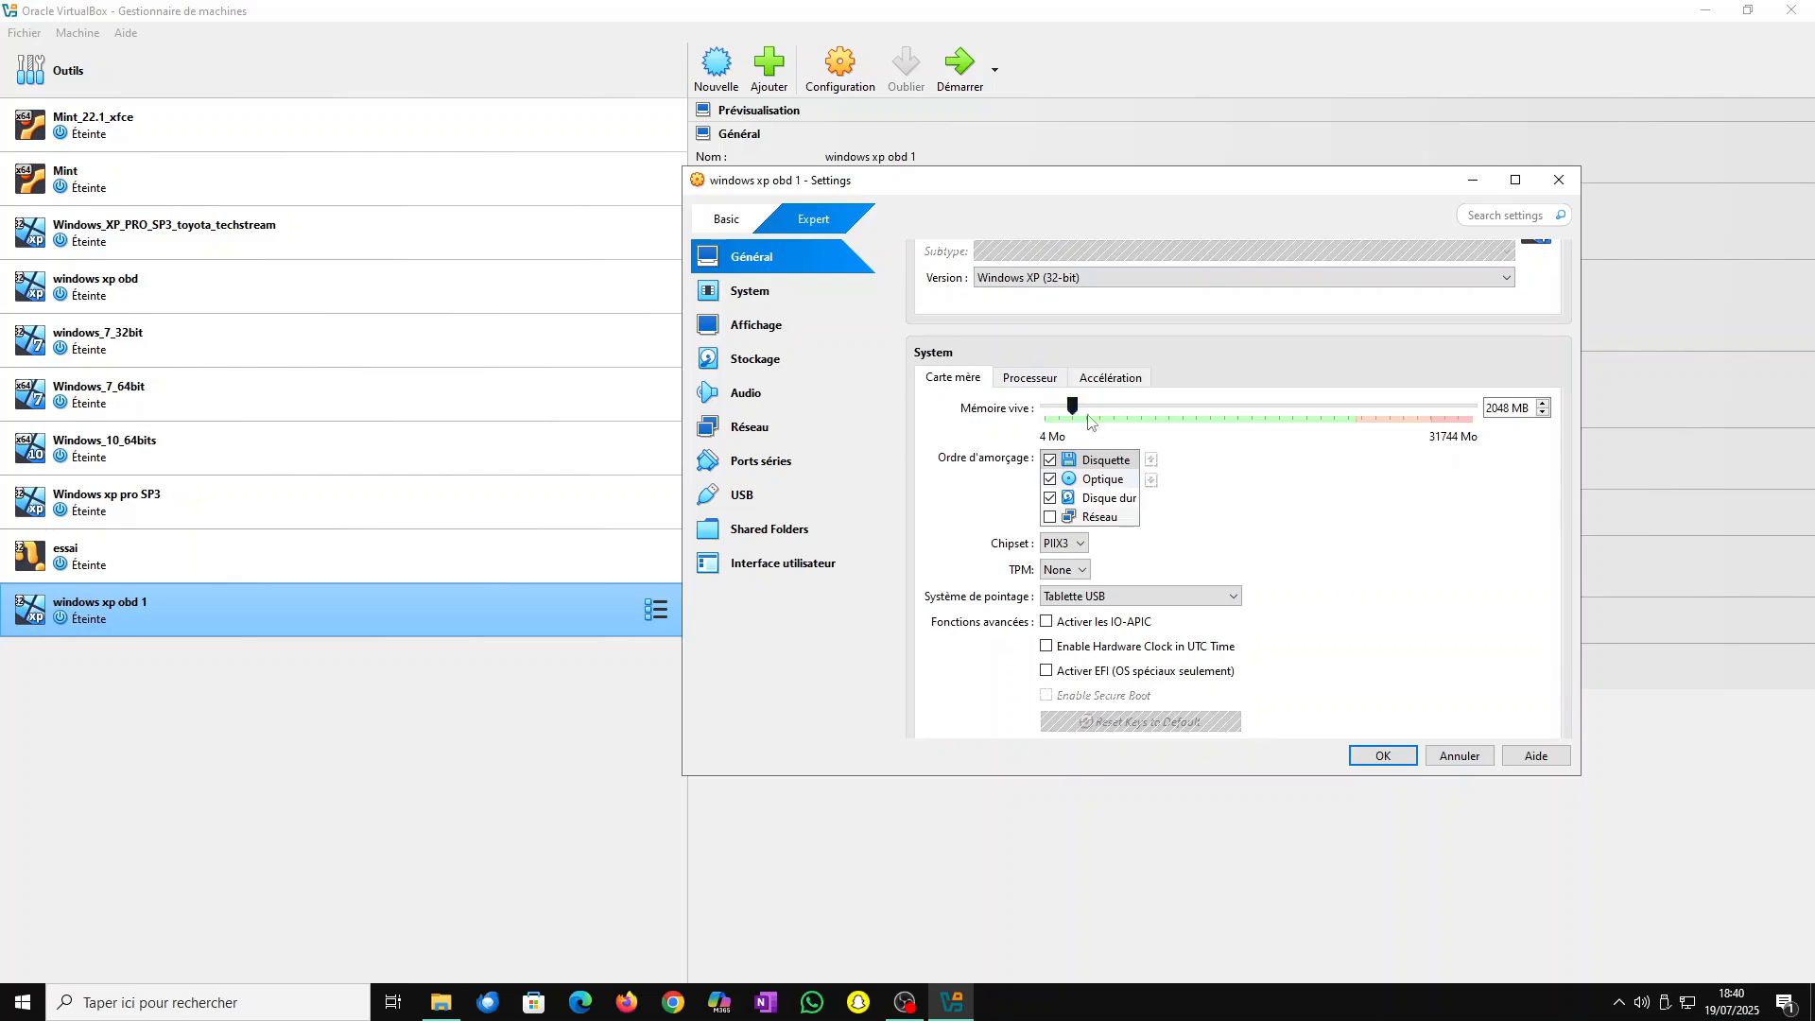
pyautogui.moveTo(1486, 409); pyautogui.dragTo(1520, 404)
pyautogui.click(1031, 377)
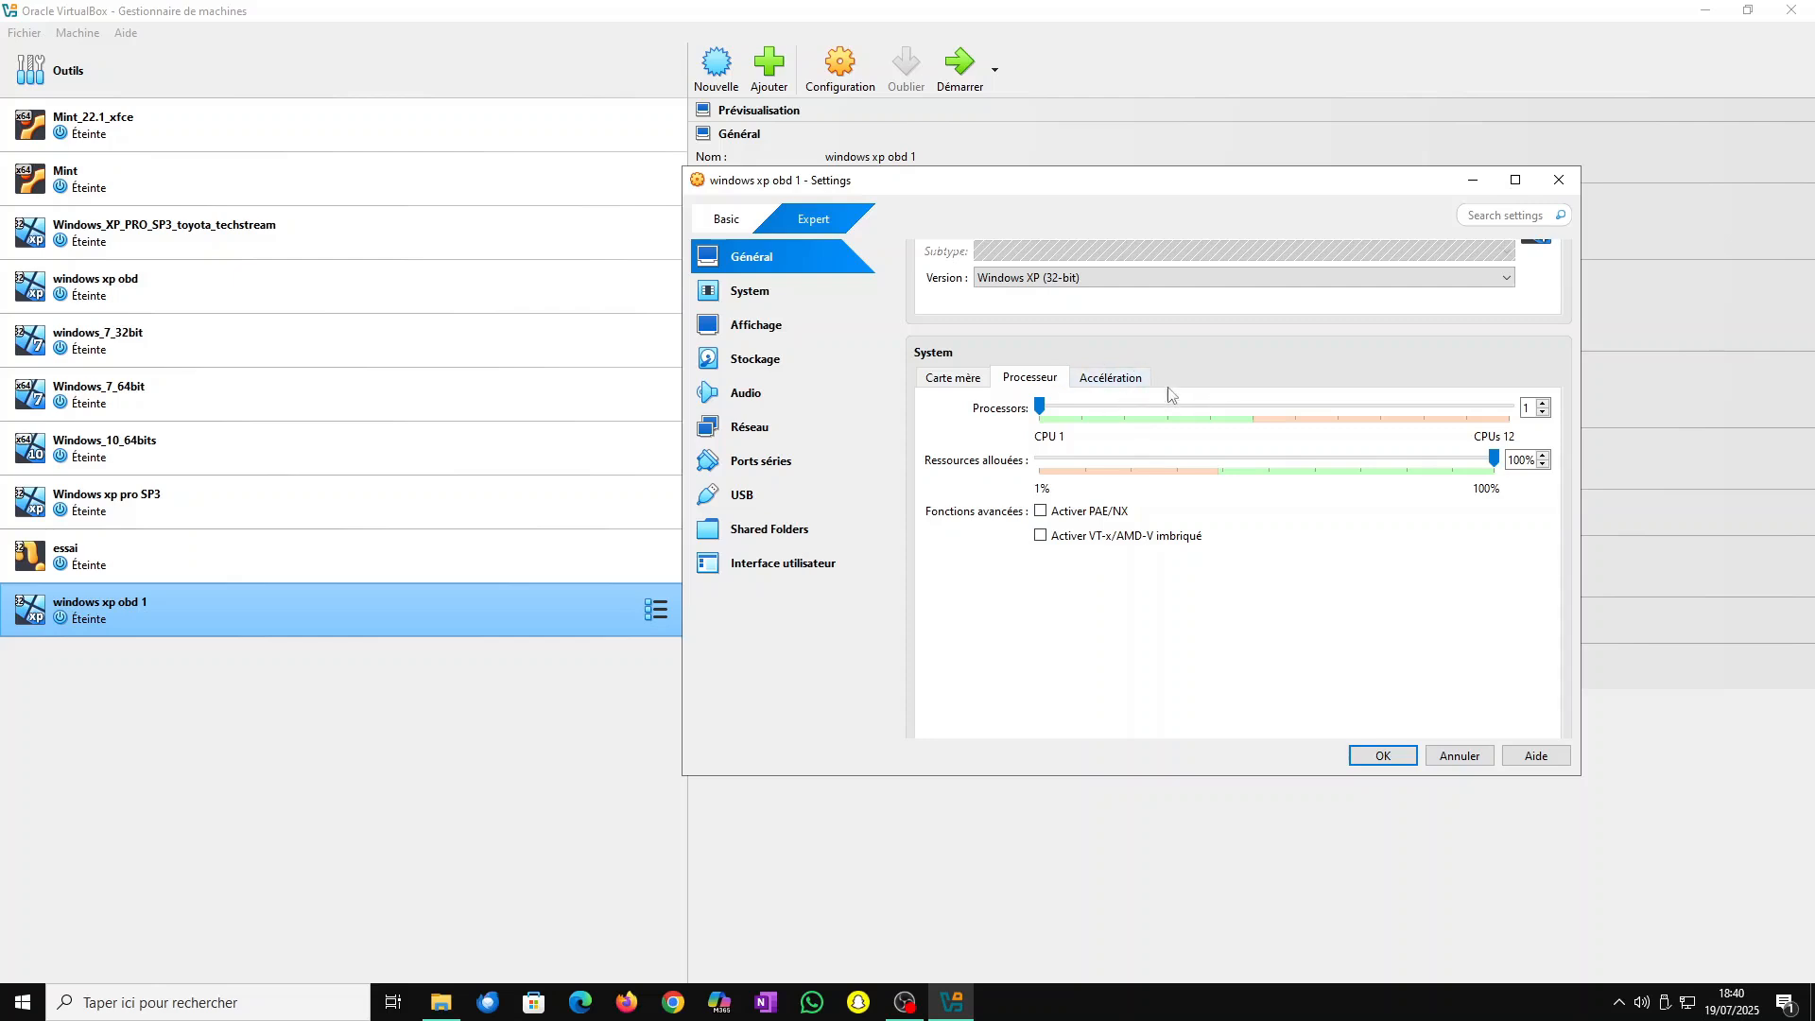
pyautogui.click(784, 278)
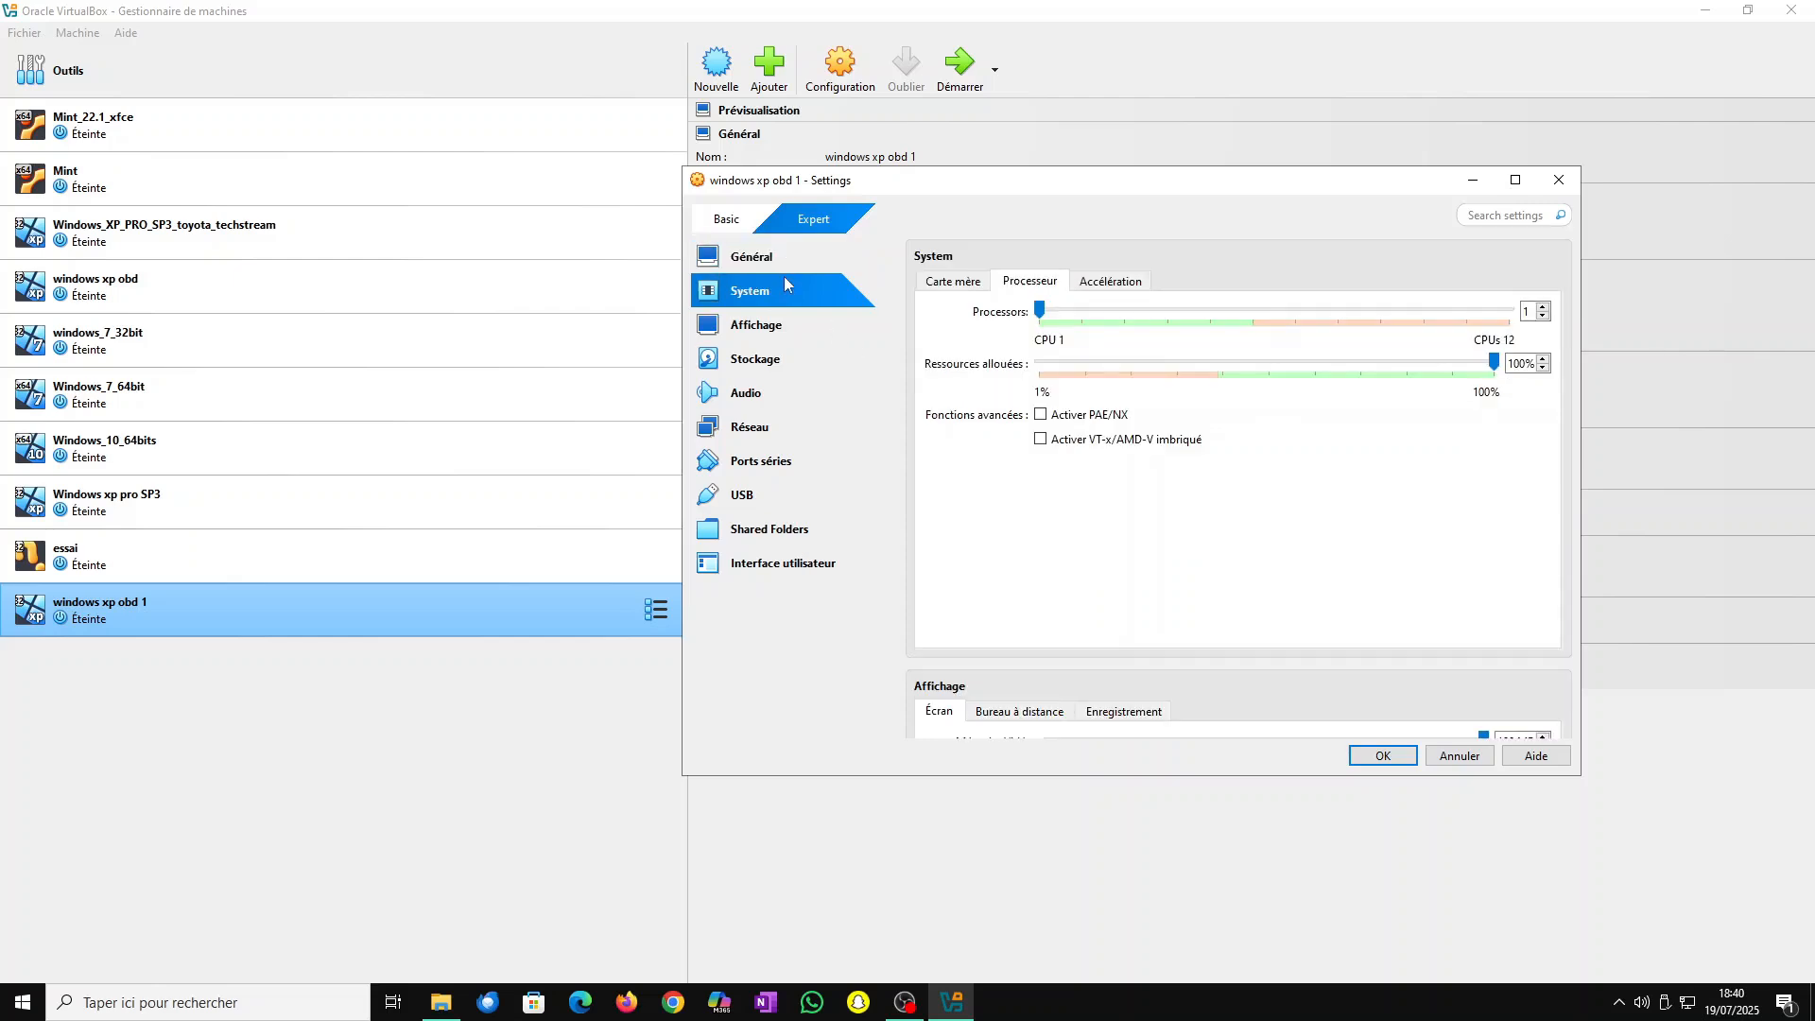
# - Set network Adapter 1 to Aucune connexion, check the USB device filters, and save the machine settings
pyautogui.click(792, 424)
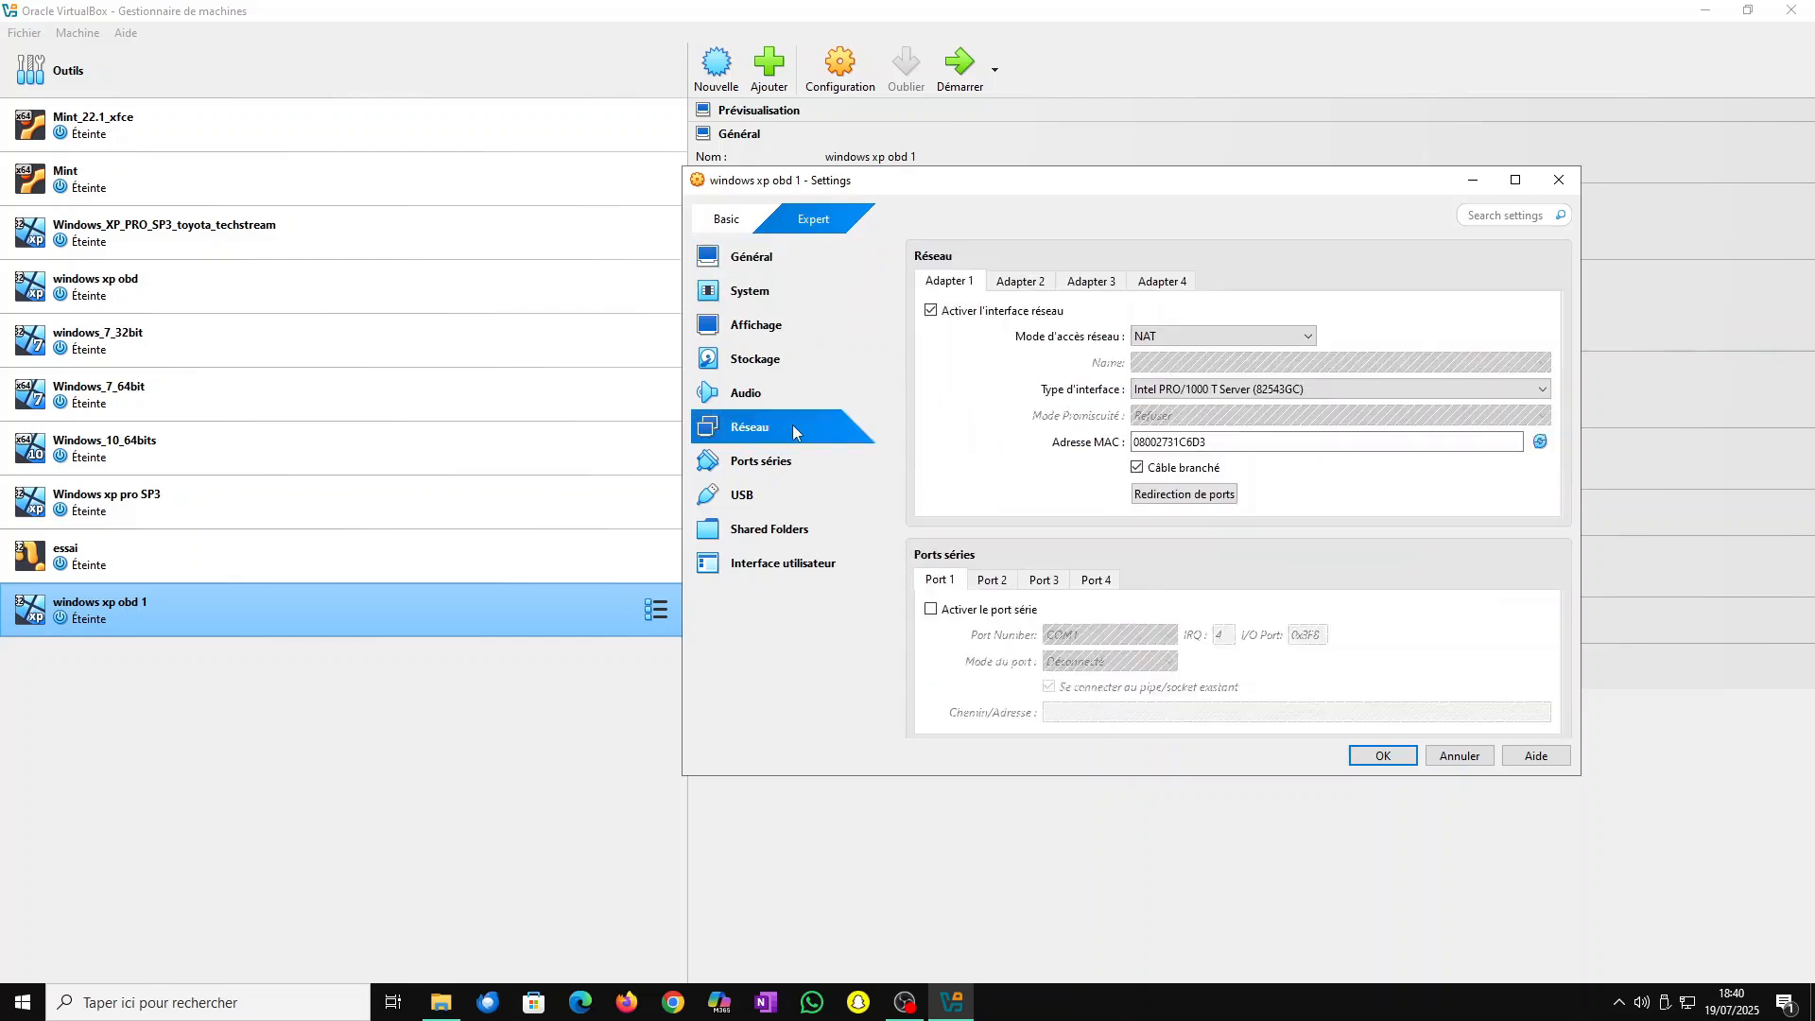
pyautogui.click(1196, 338)
pyautogui.click(1198, 475)
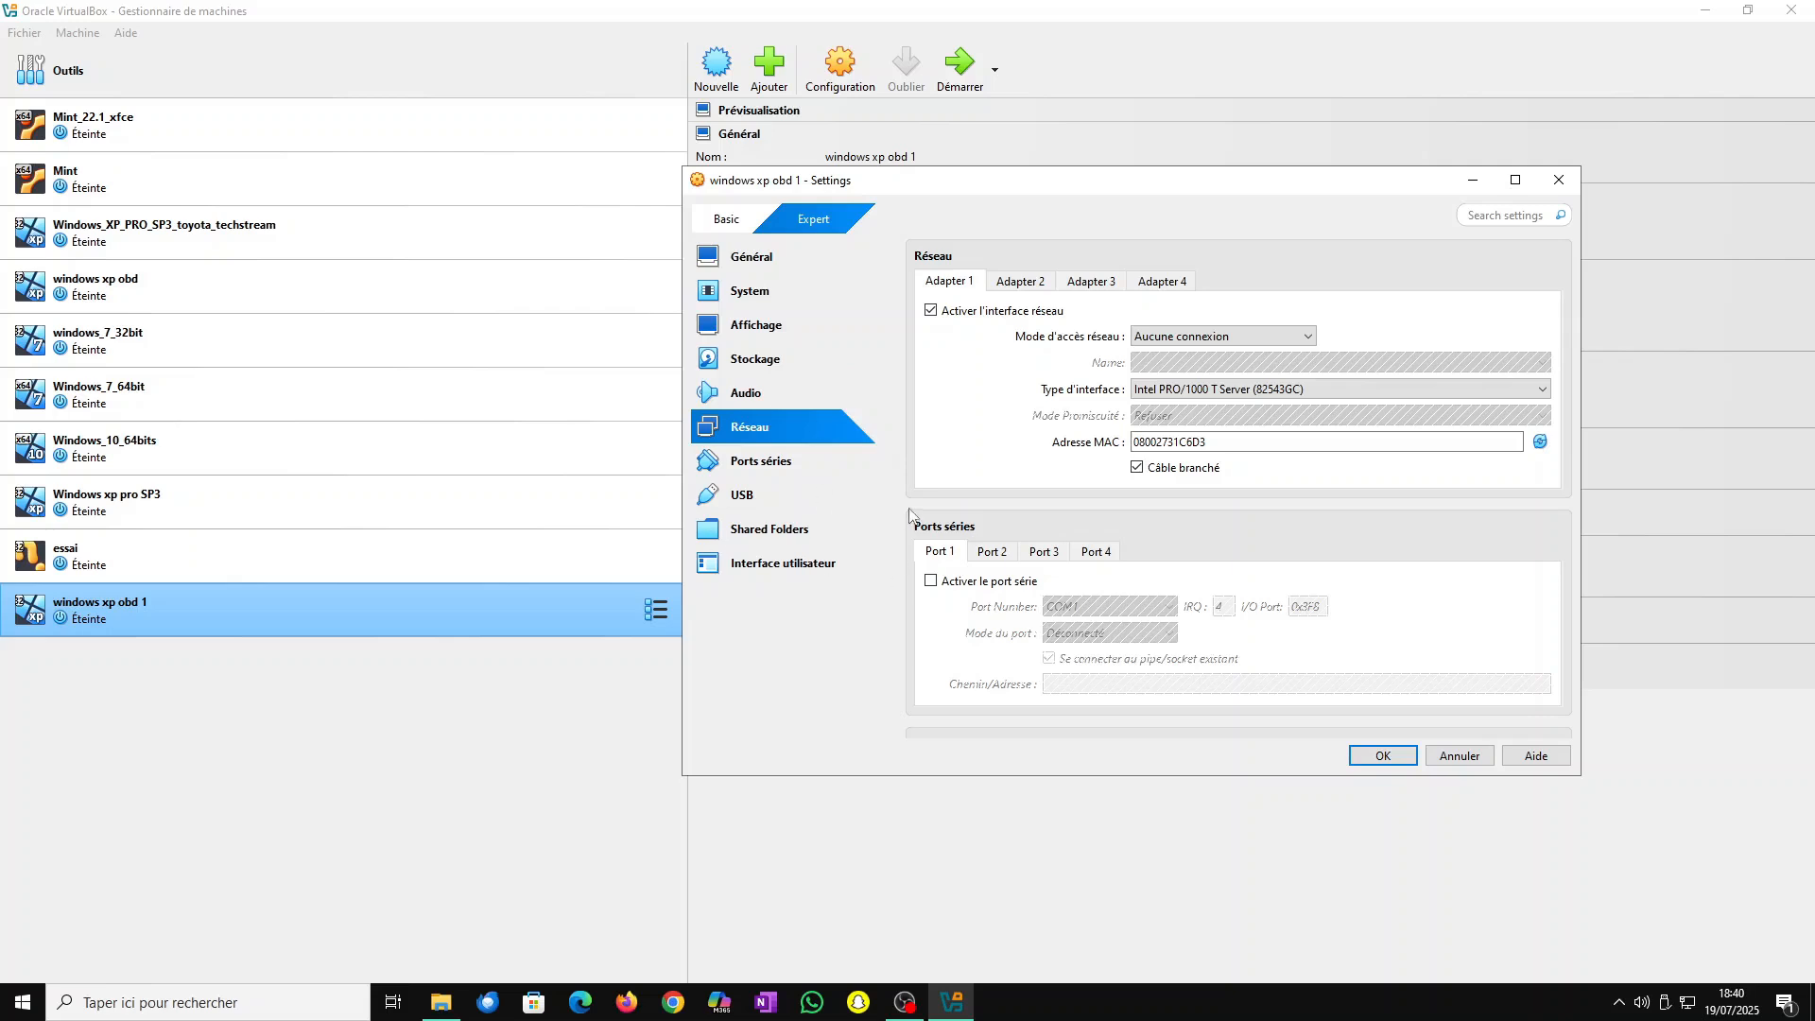
pyautogui.click(816, 501)
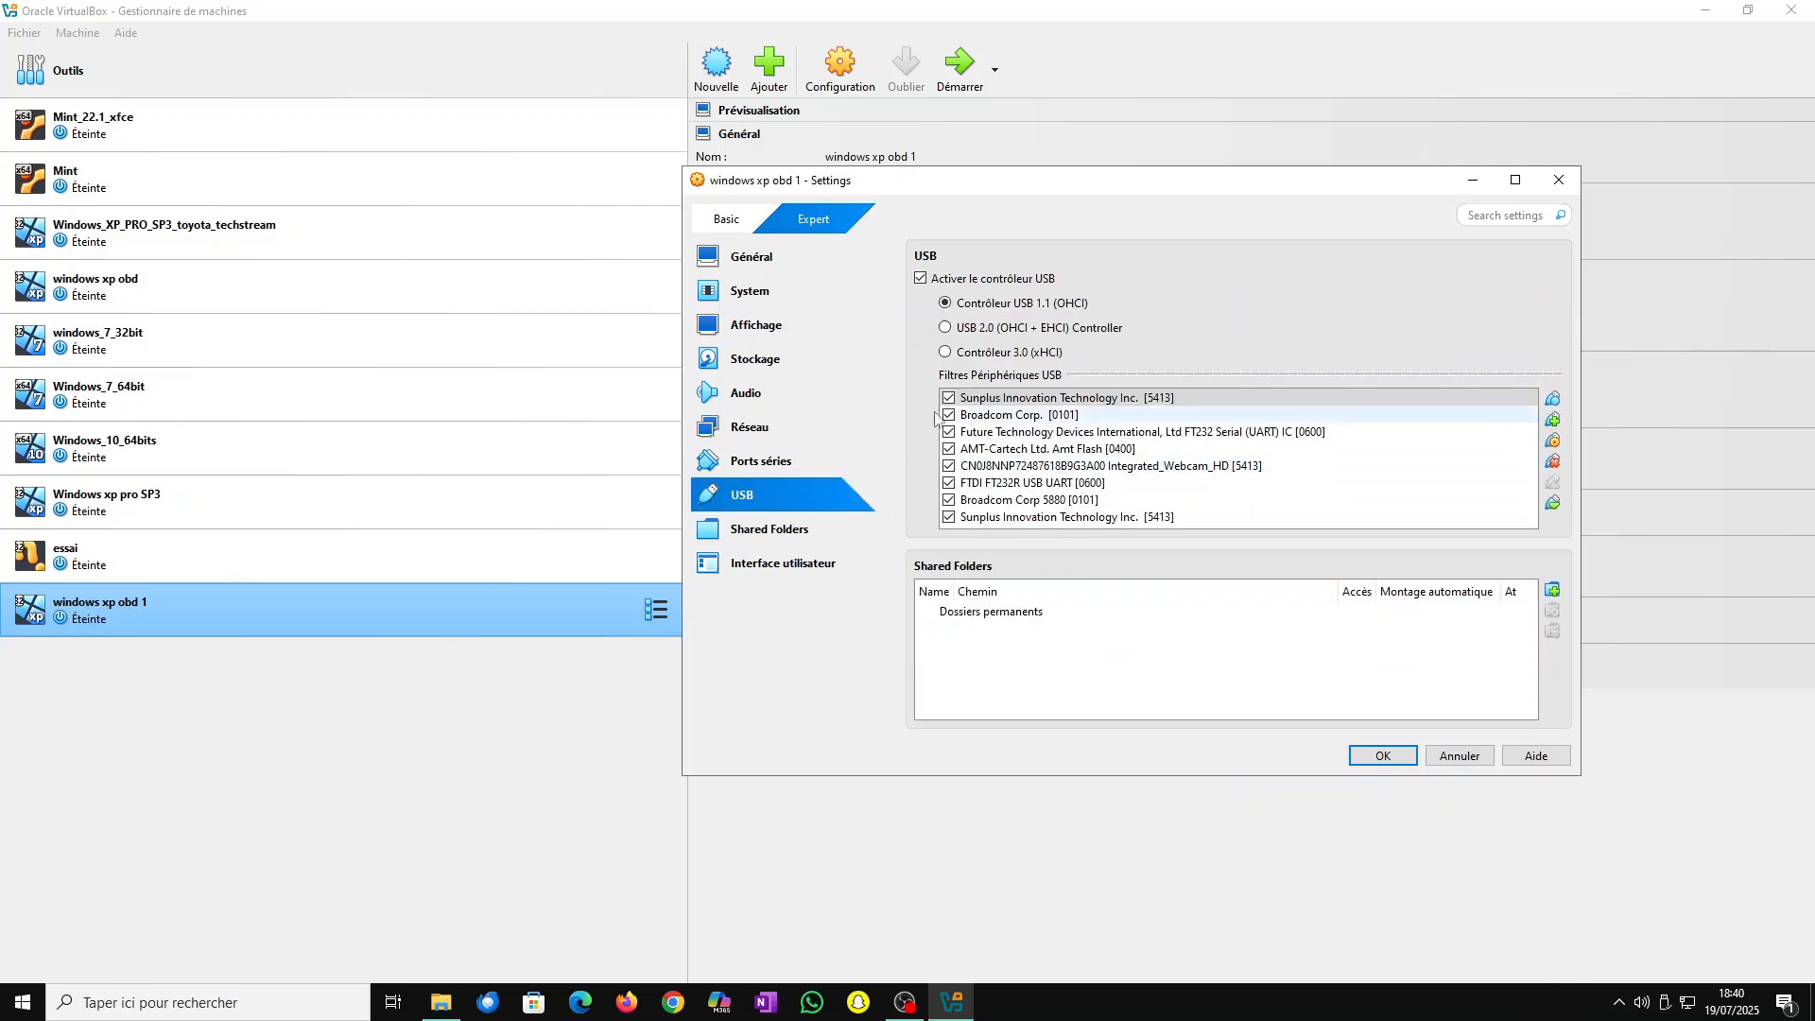
pyautogui.click(1380, 757)
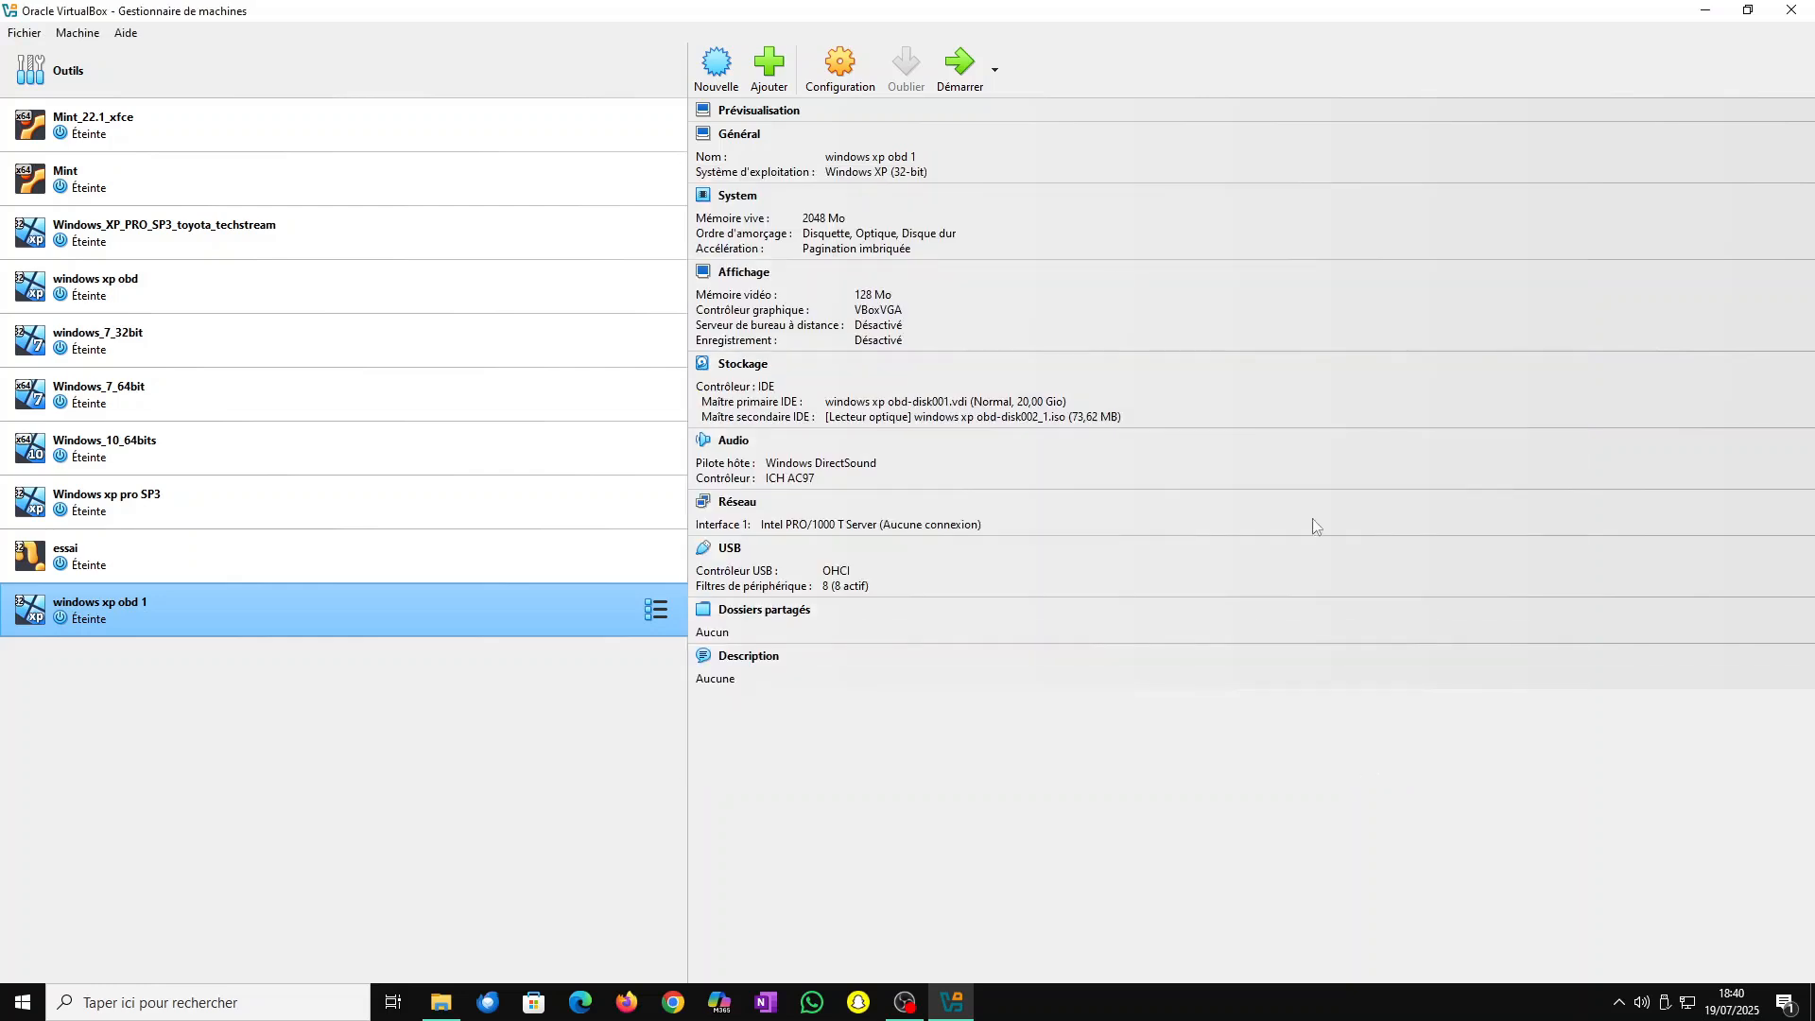
# - Start the windows xp obd 1 virtual machine and decline full-screen mode
pyautogui.click(964, 83)
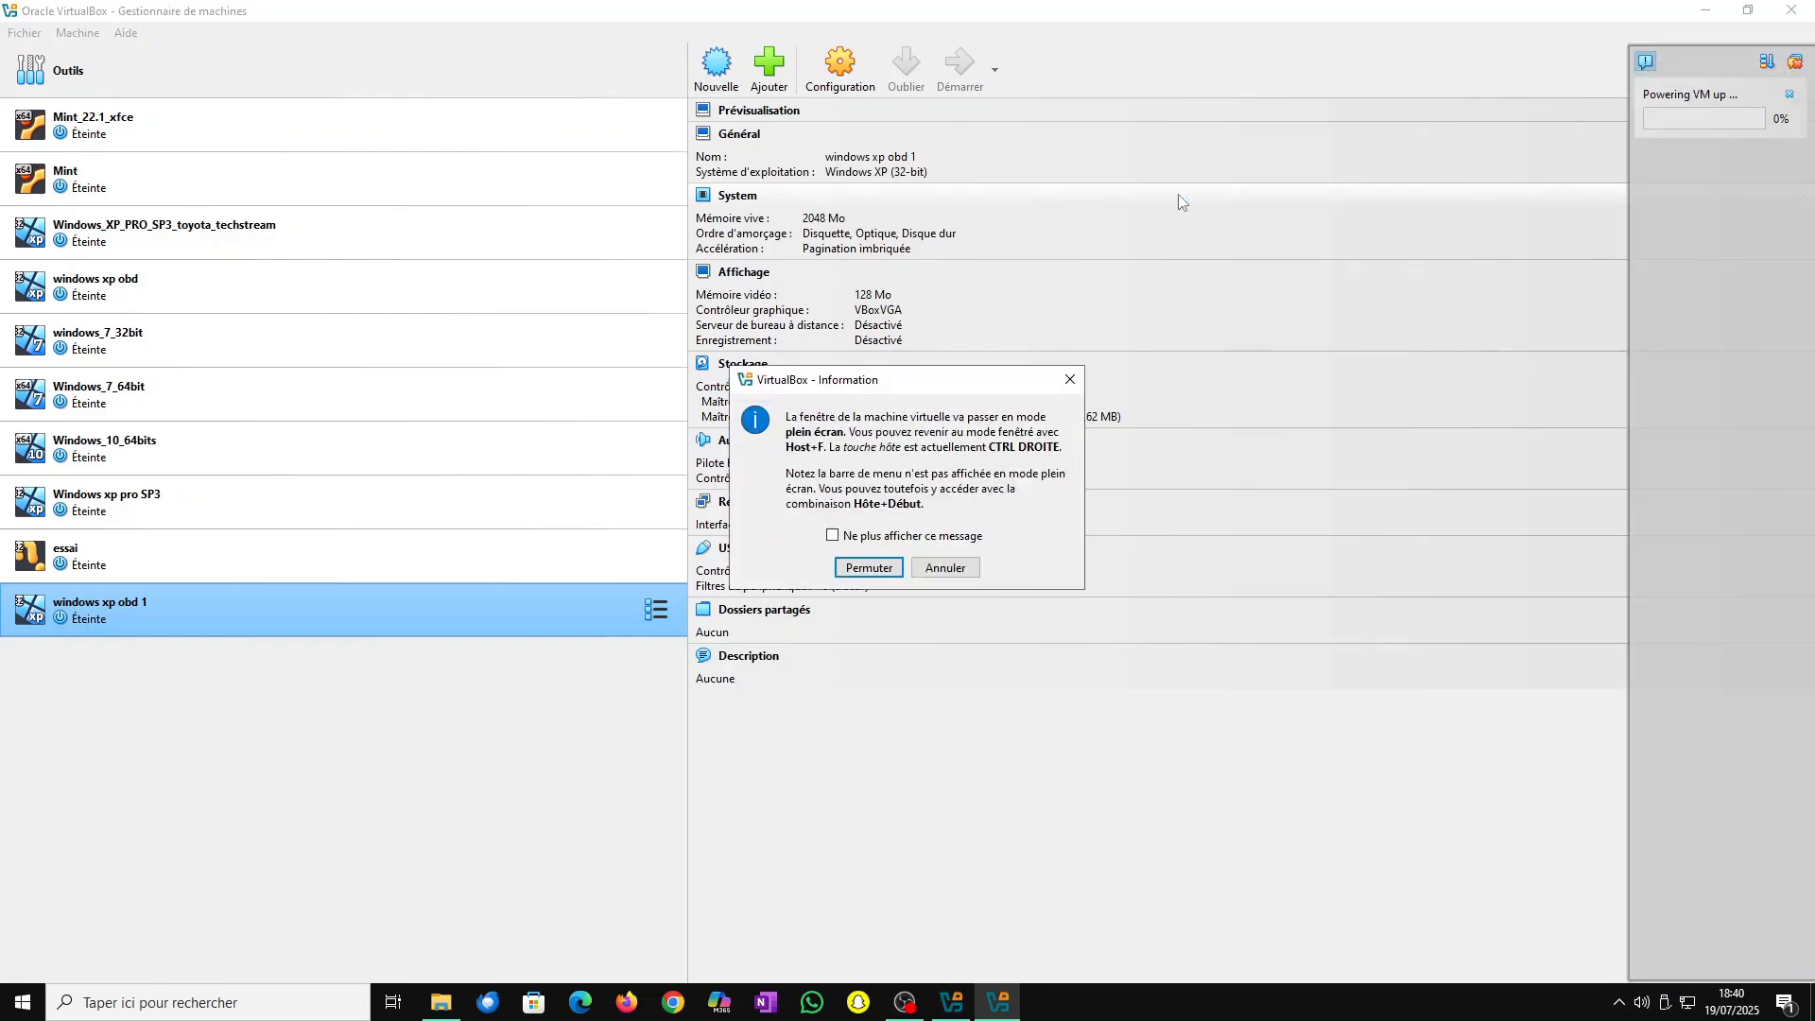
pyautogui.click(945, 567)
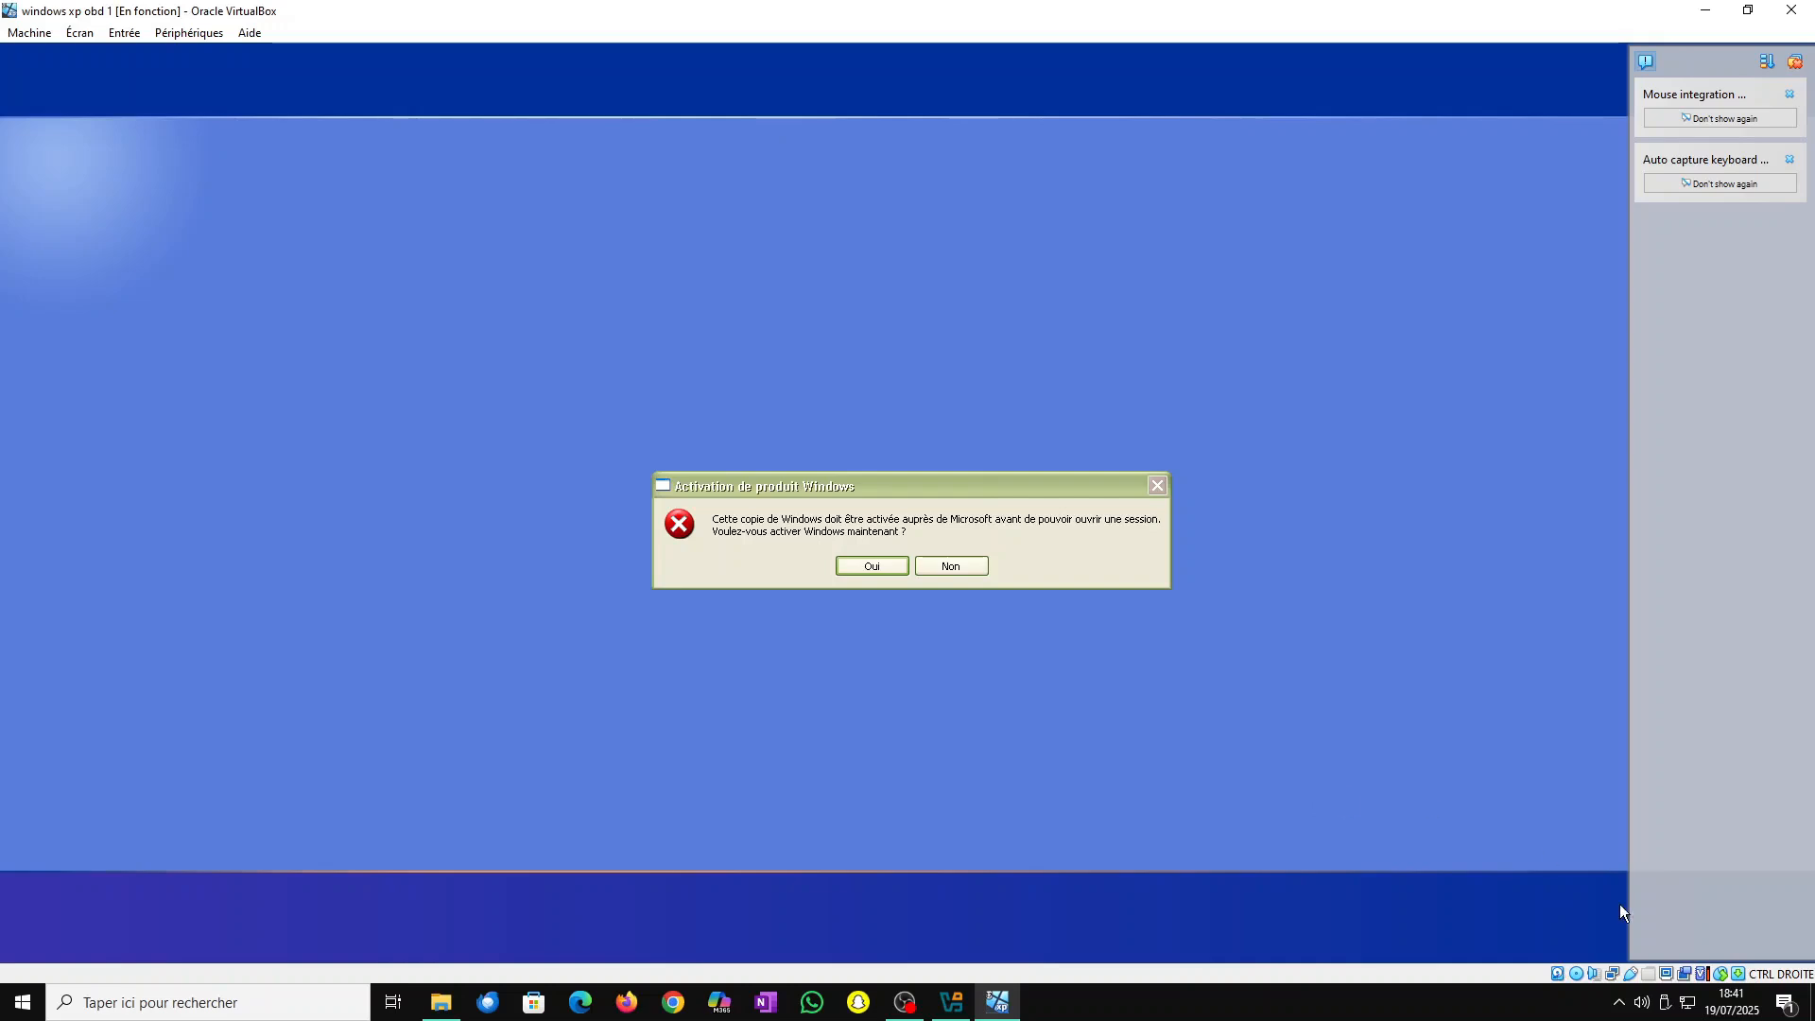
# - Set the host sound volume to 38 and dismiss the virtual machine's notifications
pyautogui.click(1640, 1001)
pyautogui.click(1616, 956)
pyautogui.moveTo(1617, 957); pyautogui.dragTo(1622, 957)
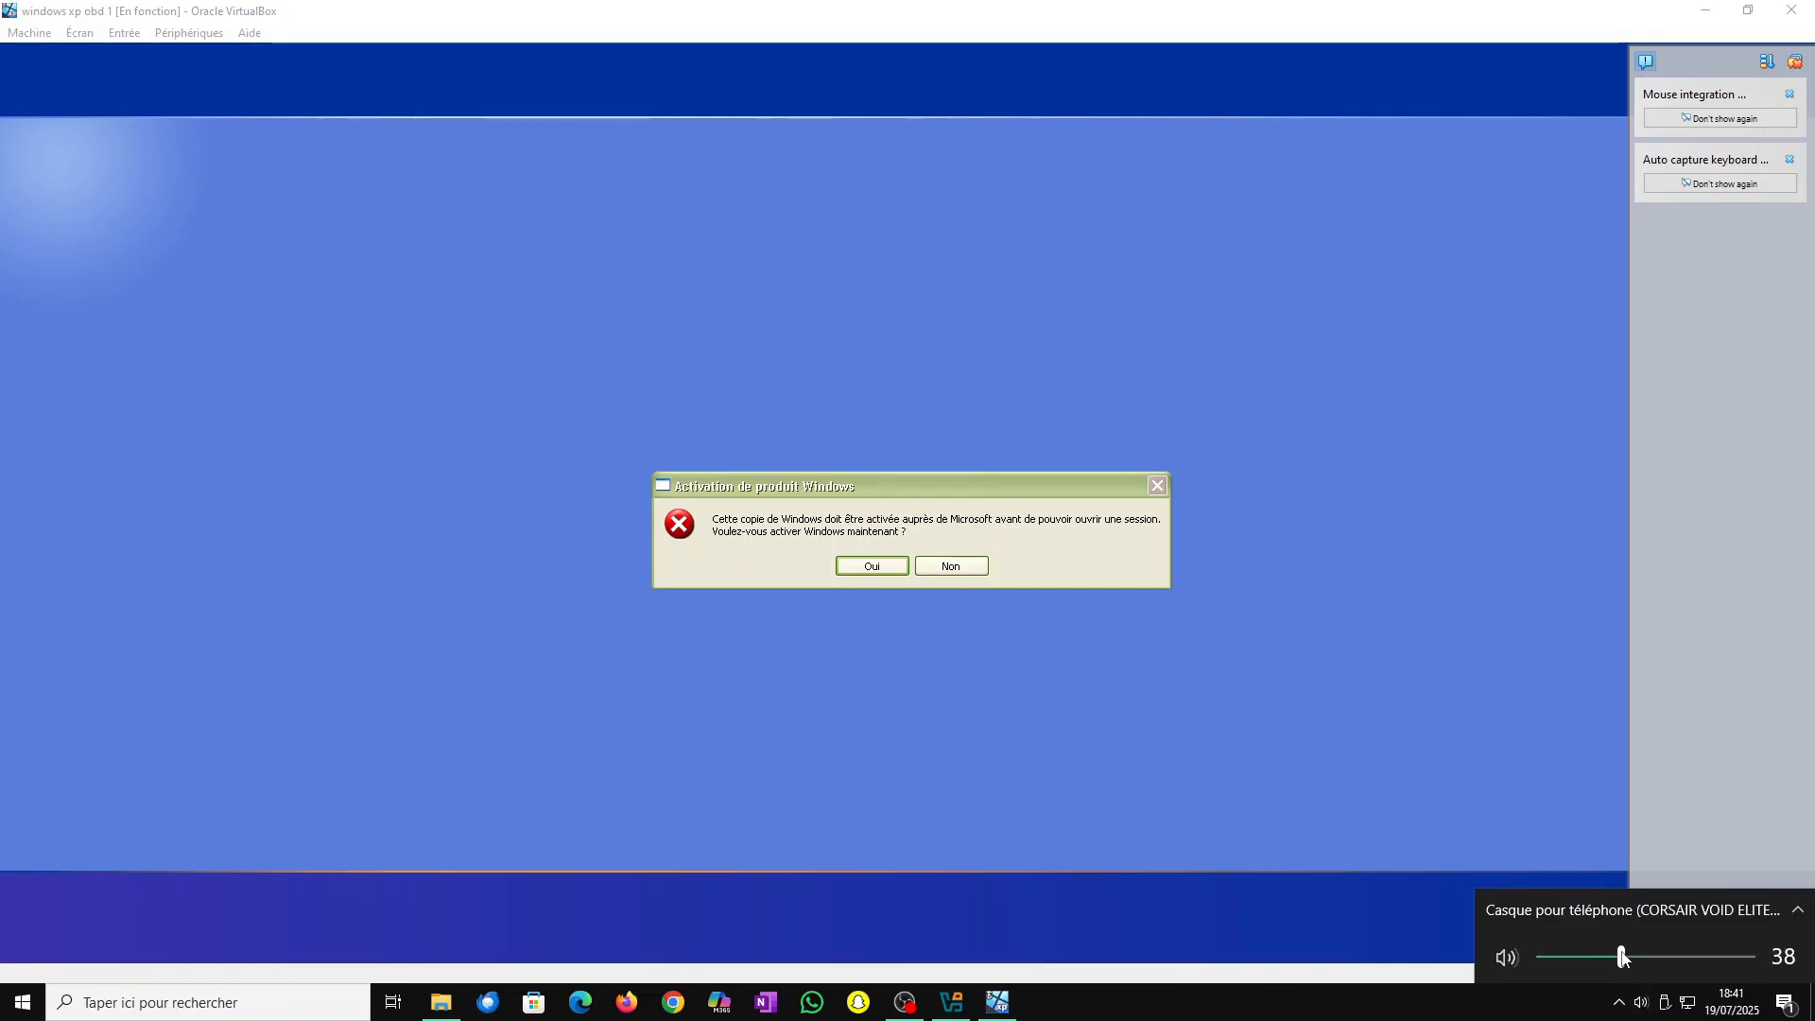
pyautogui.click(1035, 478)
pyautogui.click(1793, 68)
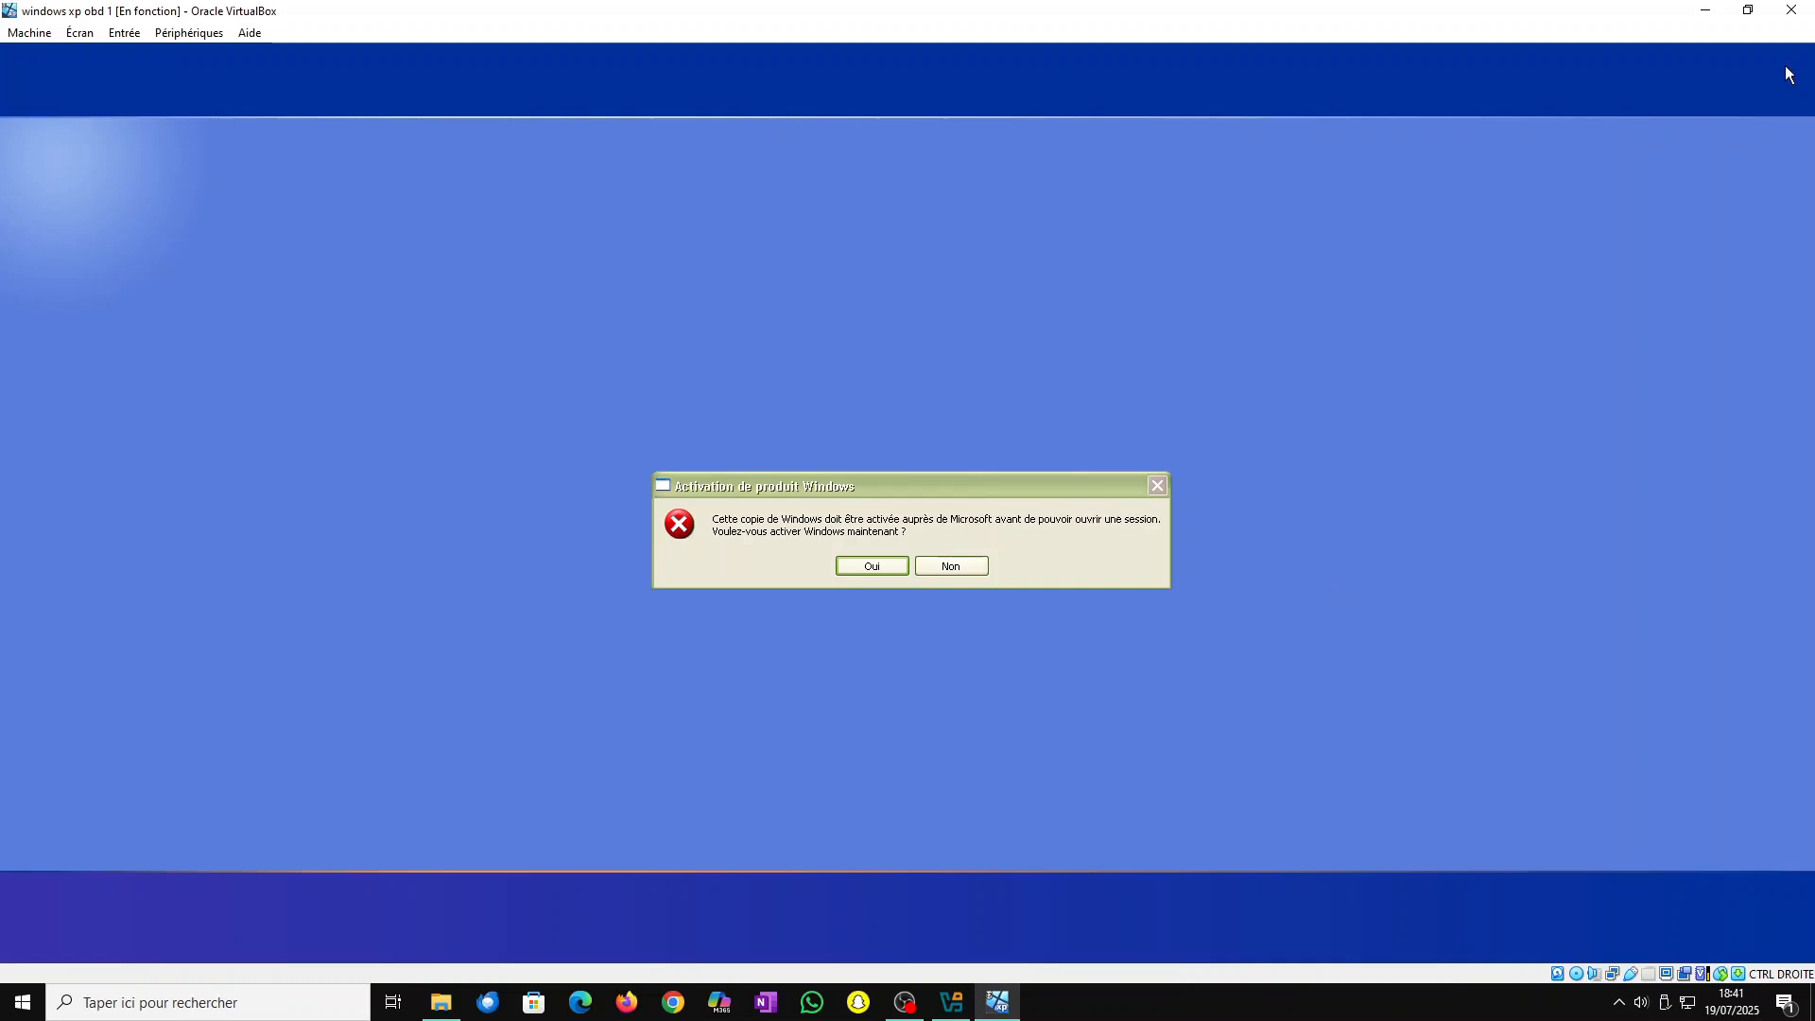
# - Decline Windows activation and try to log on with the xp account
pyautogui.moveTo(905, 476)
pyautogui.mouseDown()
pyautogui.moveTo(939, 473)
pyautogui.moveTo(911, 445)
pyautogui.mouseUp()
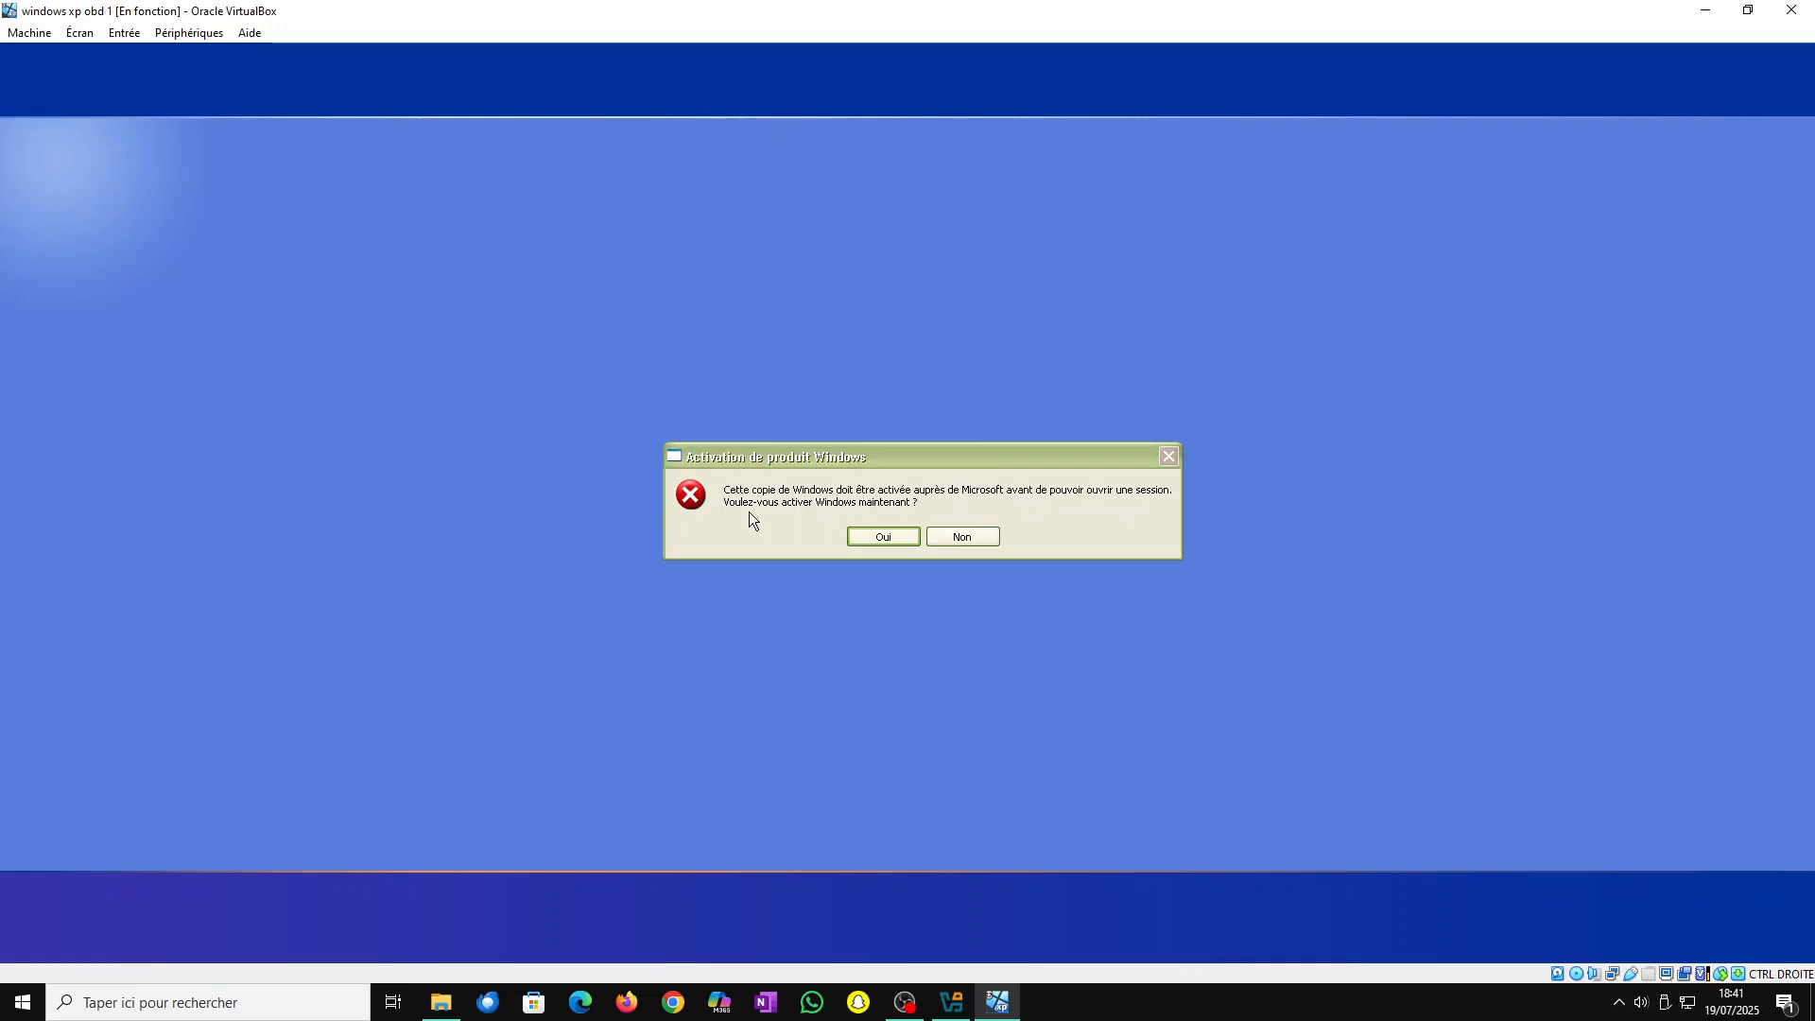
pyautogui.click(978, 537)
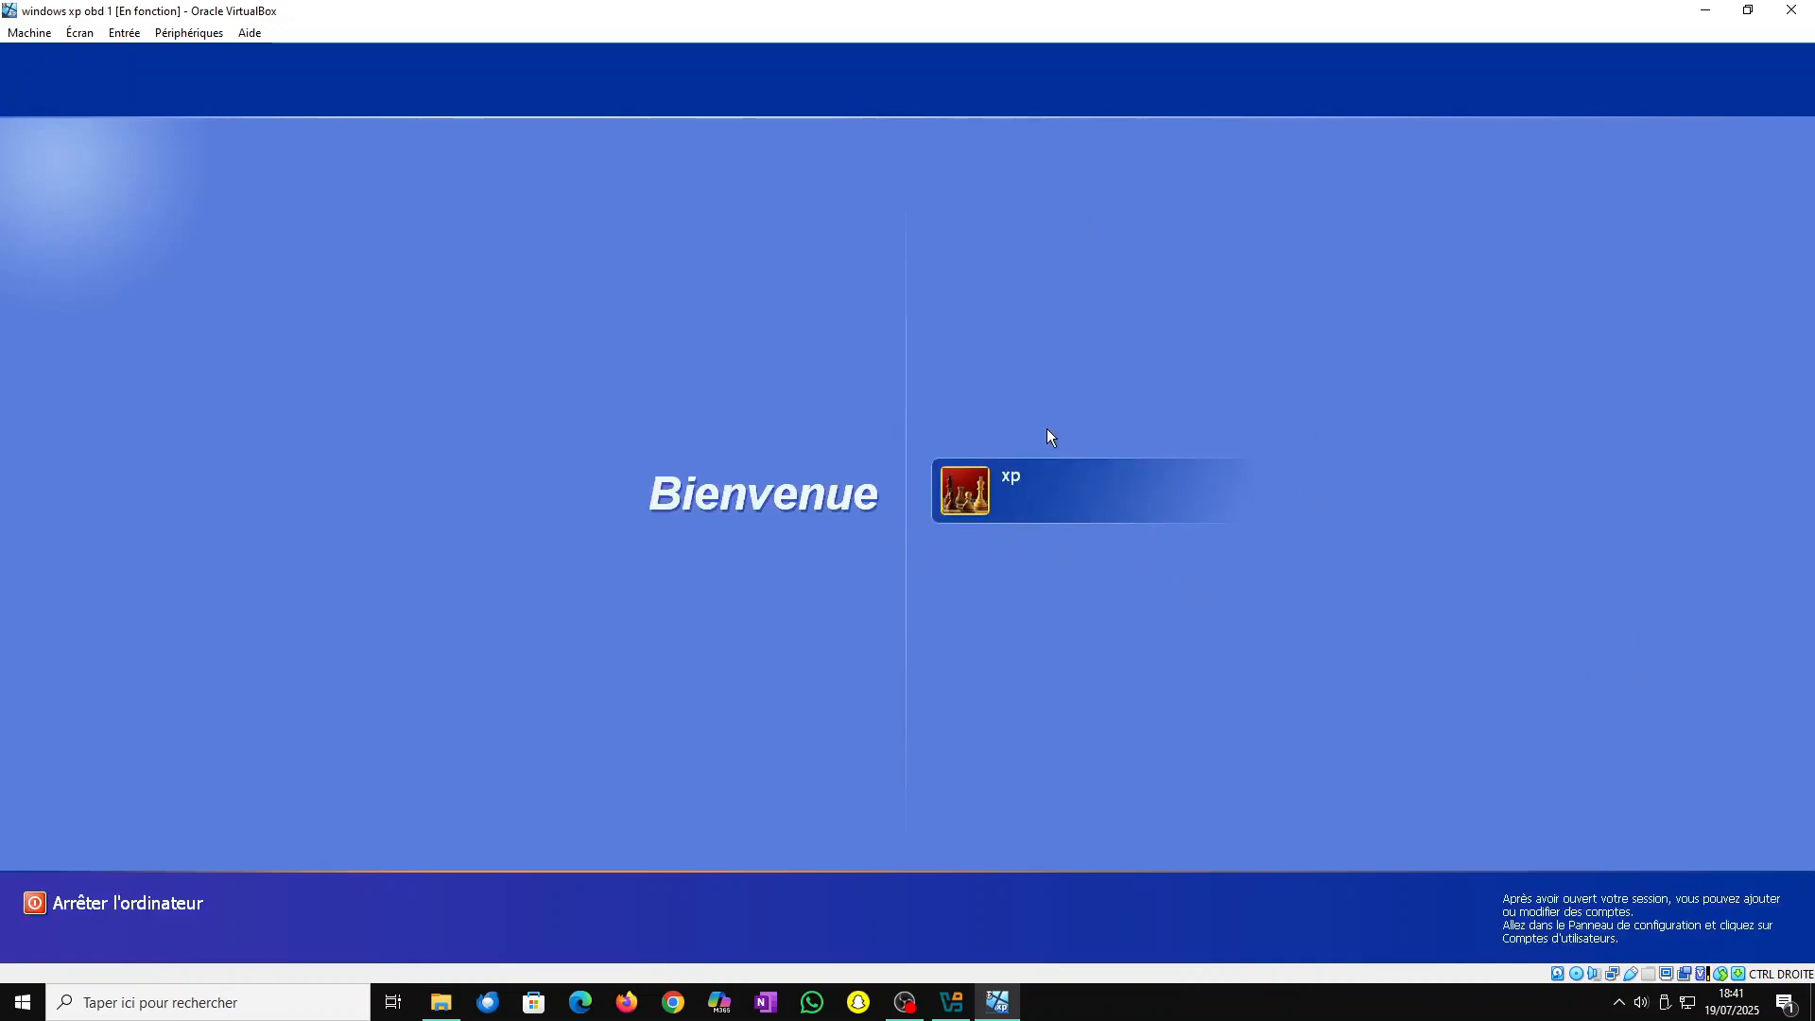
pyautogui.click(972, 488)
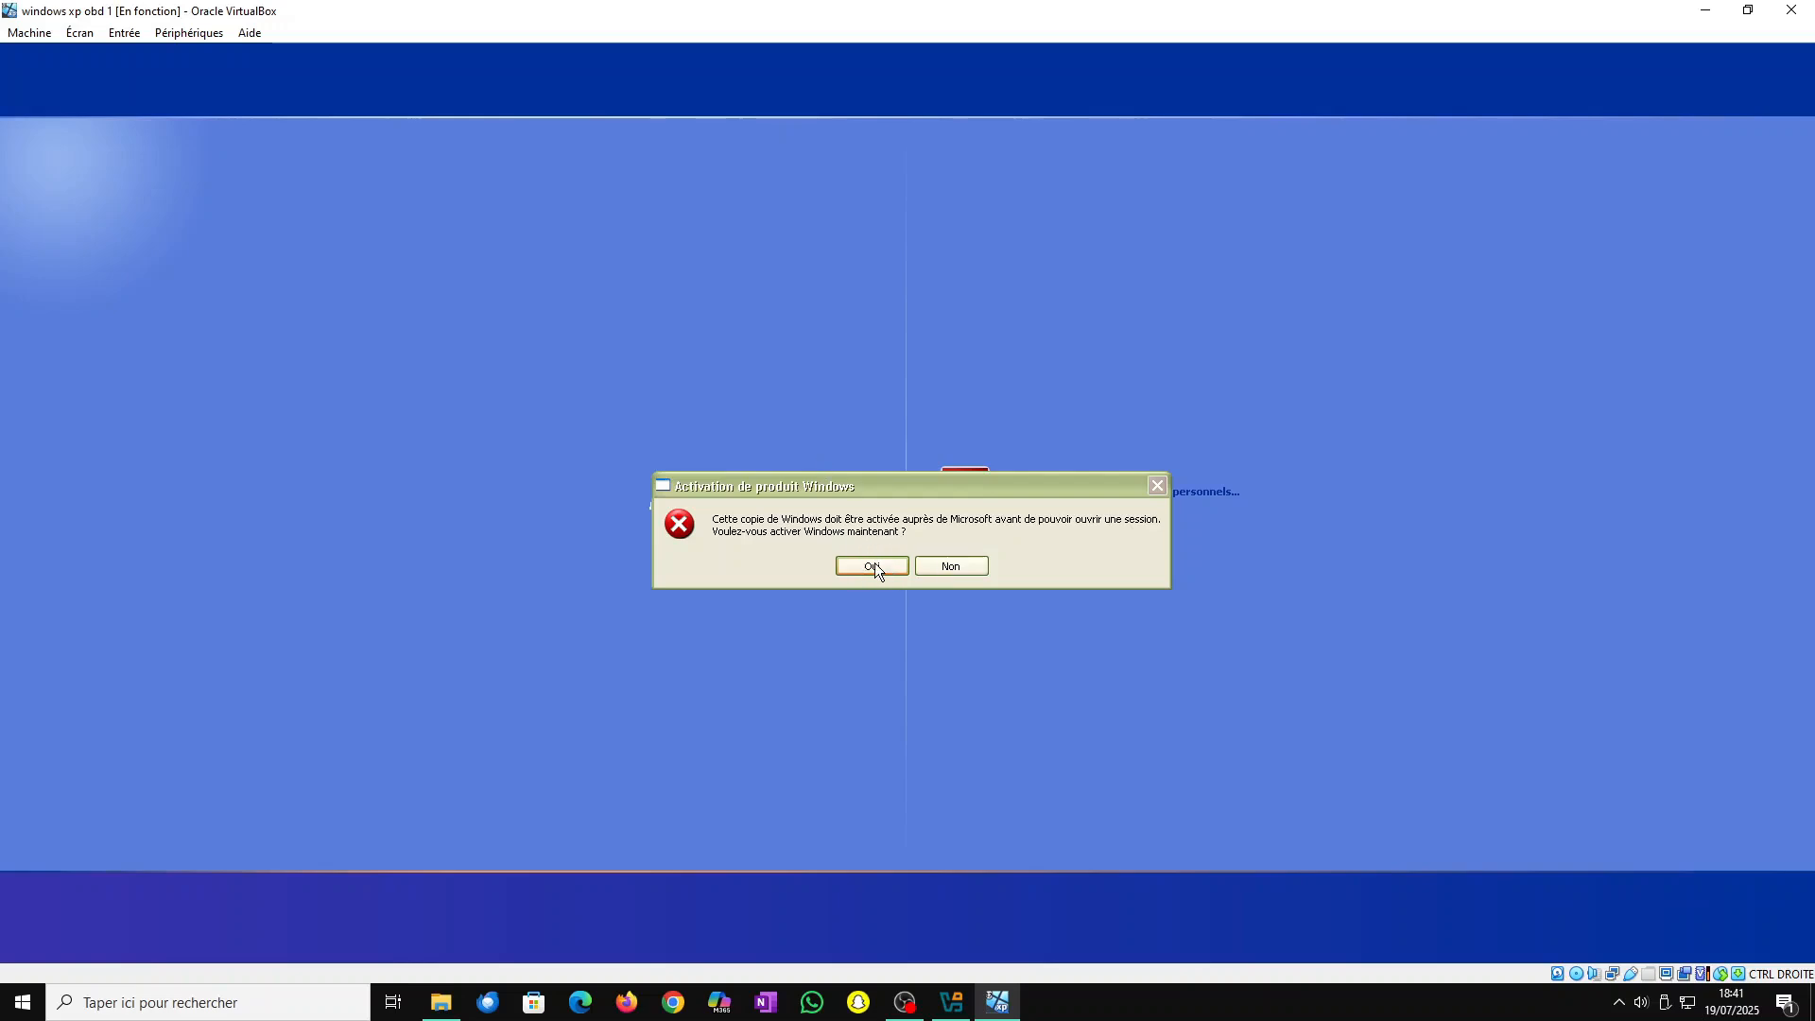
# - Agree to activate Windows and go to the empty product key fields in the activation wizard
pyautogui.moveTo(841, 476); pyautogui.dragTo(932, 480)
pyautogui.click(966, 563)
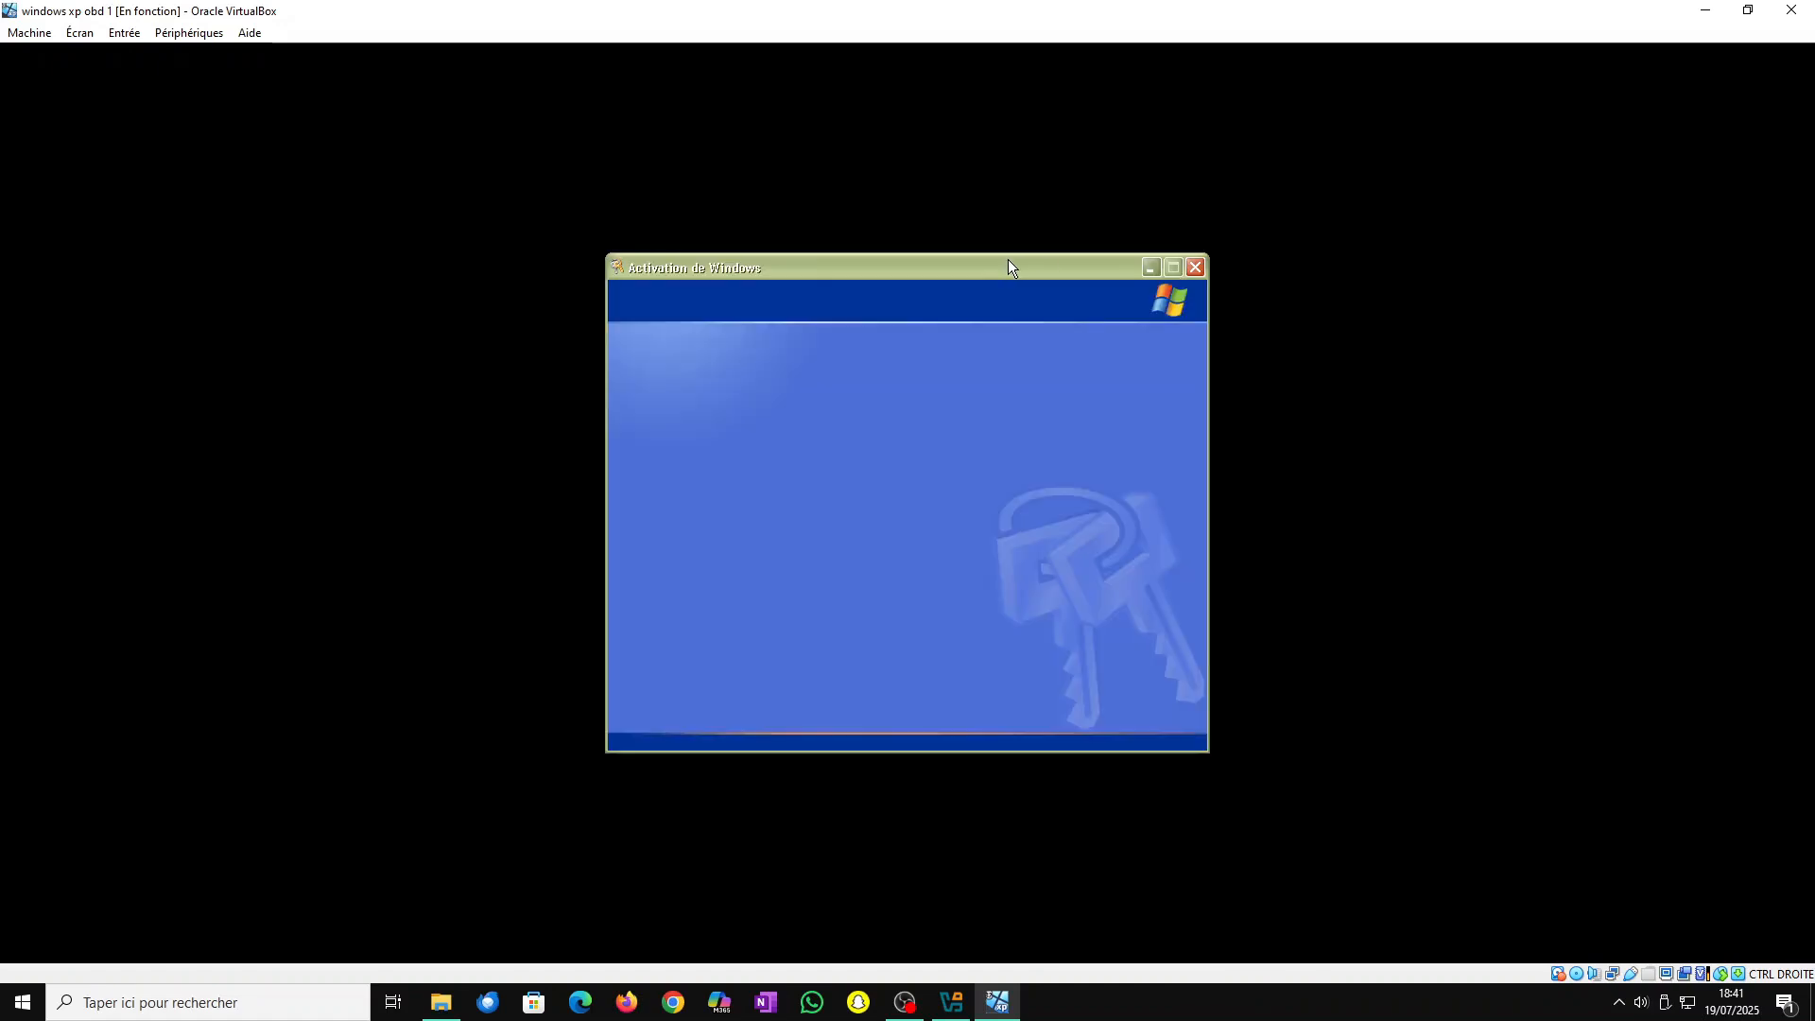
pyautogui.moveTo(1001, 259)
pyautogui.mouseDown()
pyautogui.moveTo(960, 257)
pyautogui.moveTo(1027, 249)
pyautogui.mouseUp()
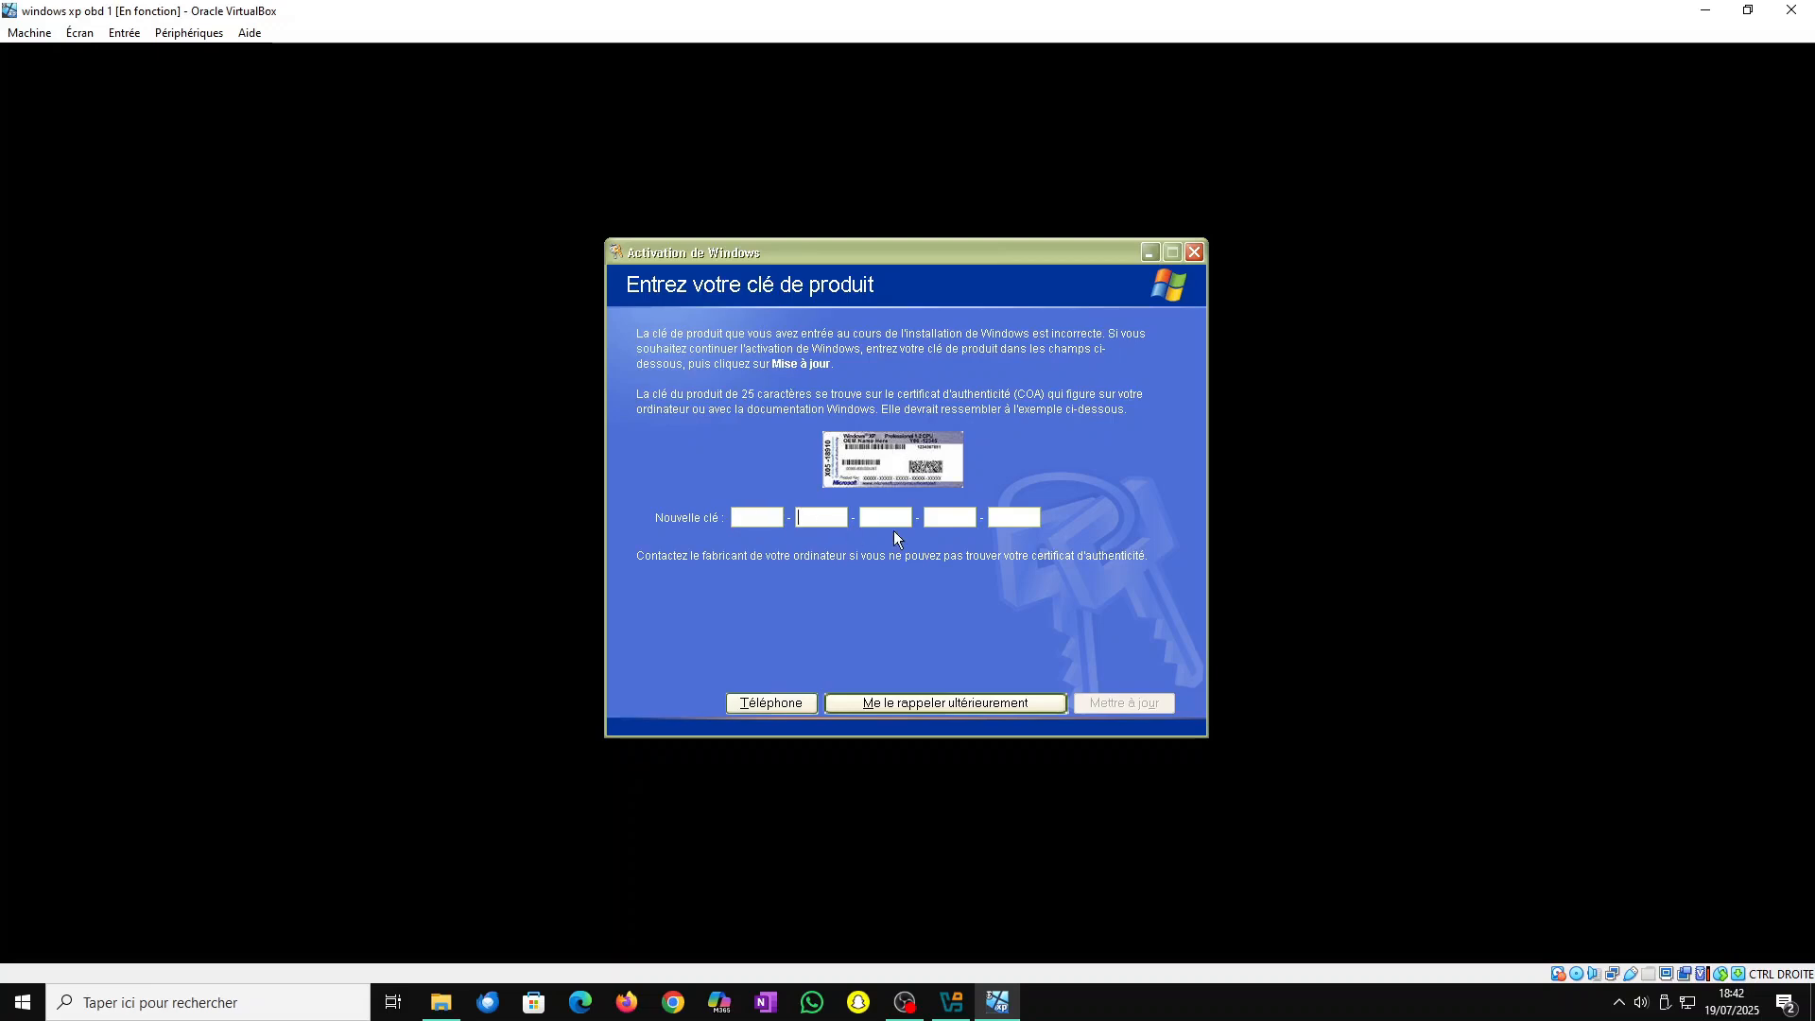
pyautogui.click(950, 518)
pyautogui.click(1013, 518)
# - Restart the virtual machine and boot Windows XP with the Mode sans échec option
pyautogui.click(28, 33)
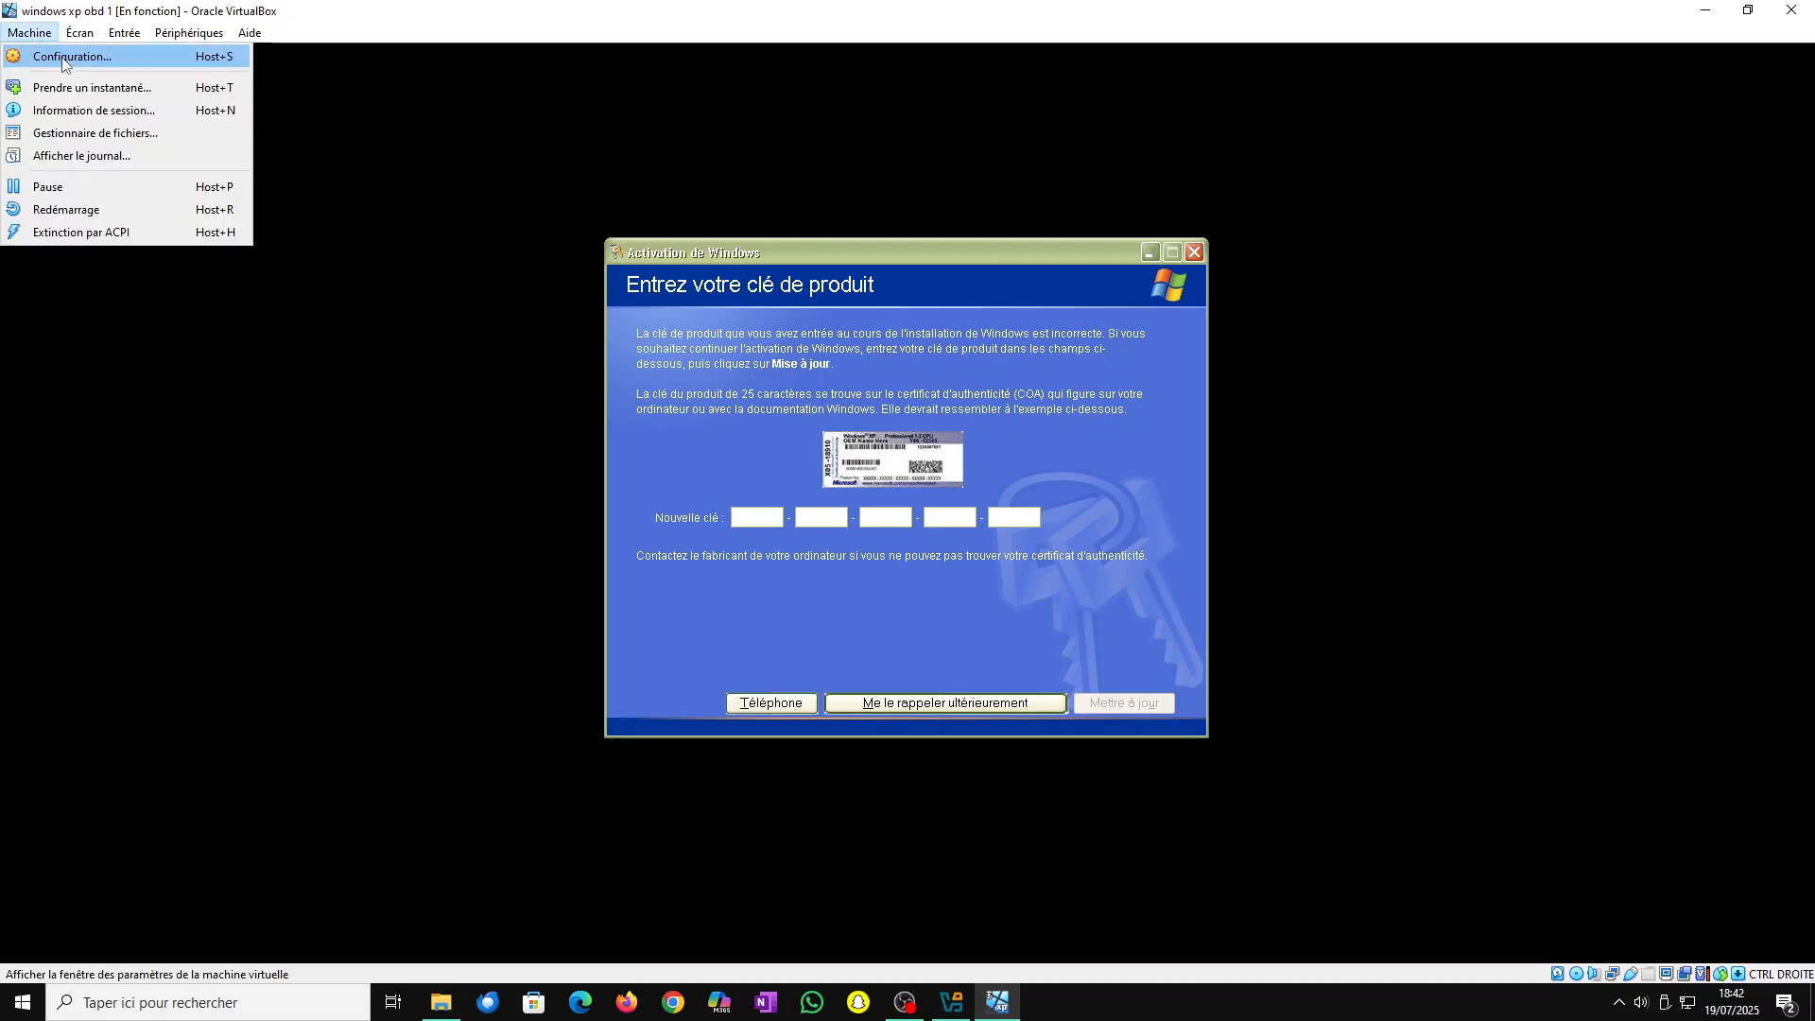
pyautogui.click(97, 209)
pyautogui.click(855, 588)
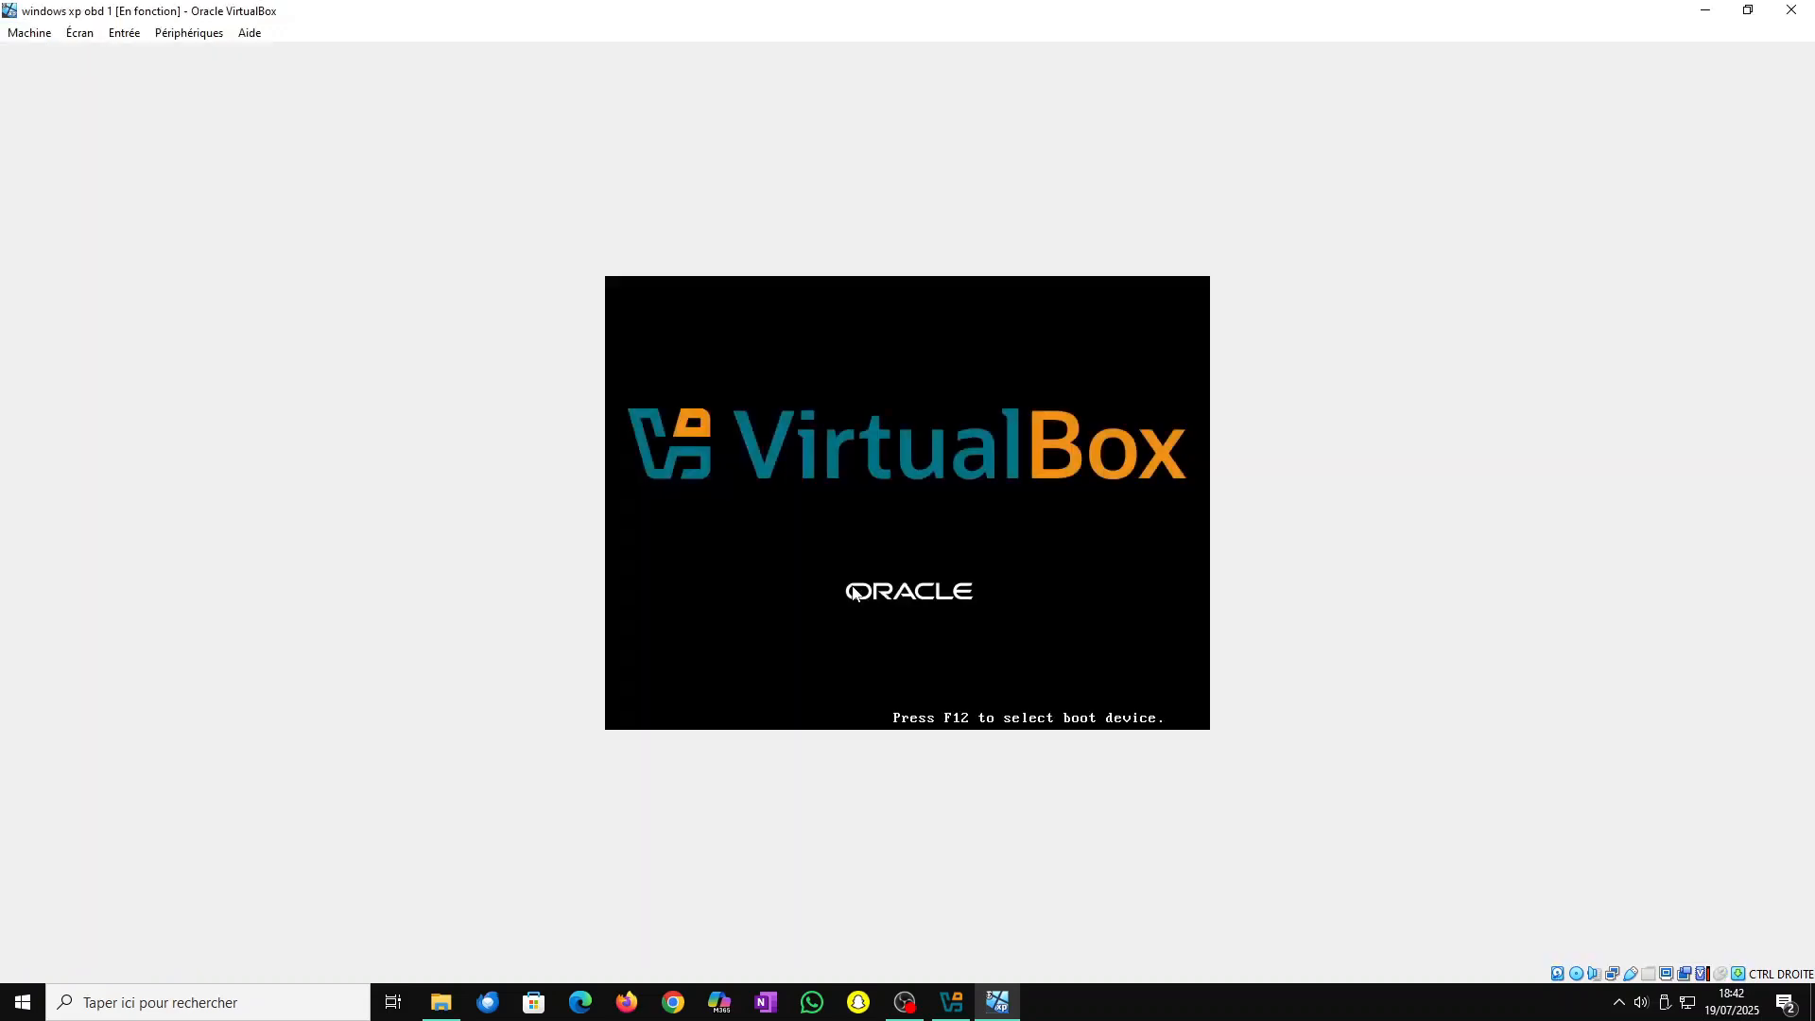
pyautogui.press('F8')
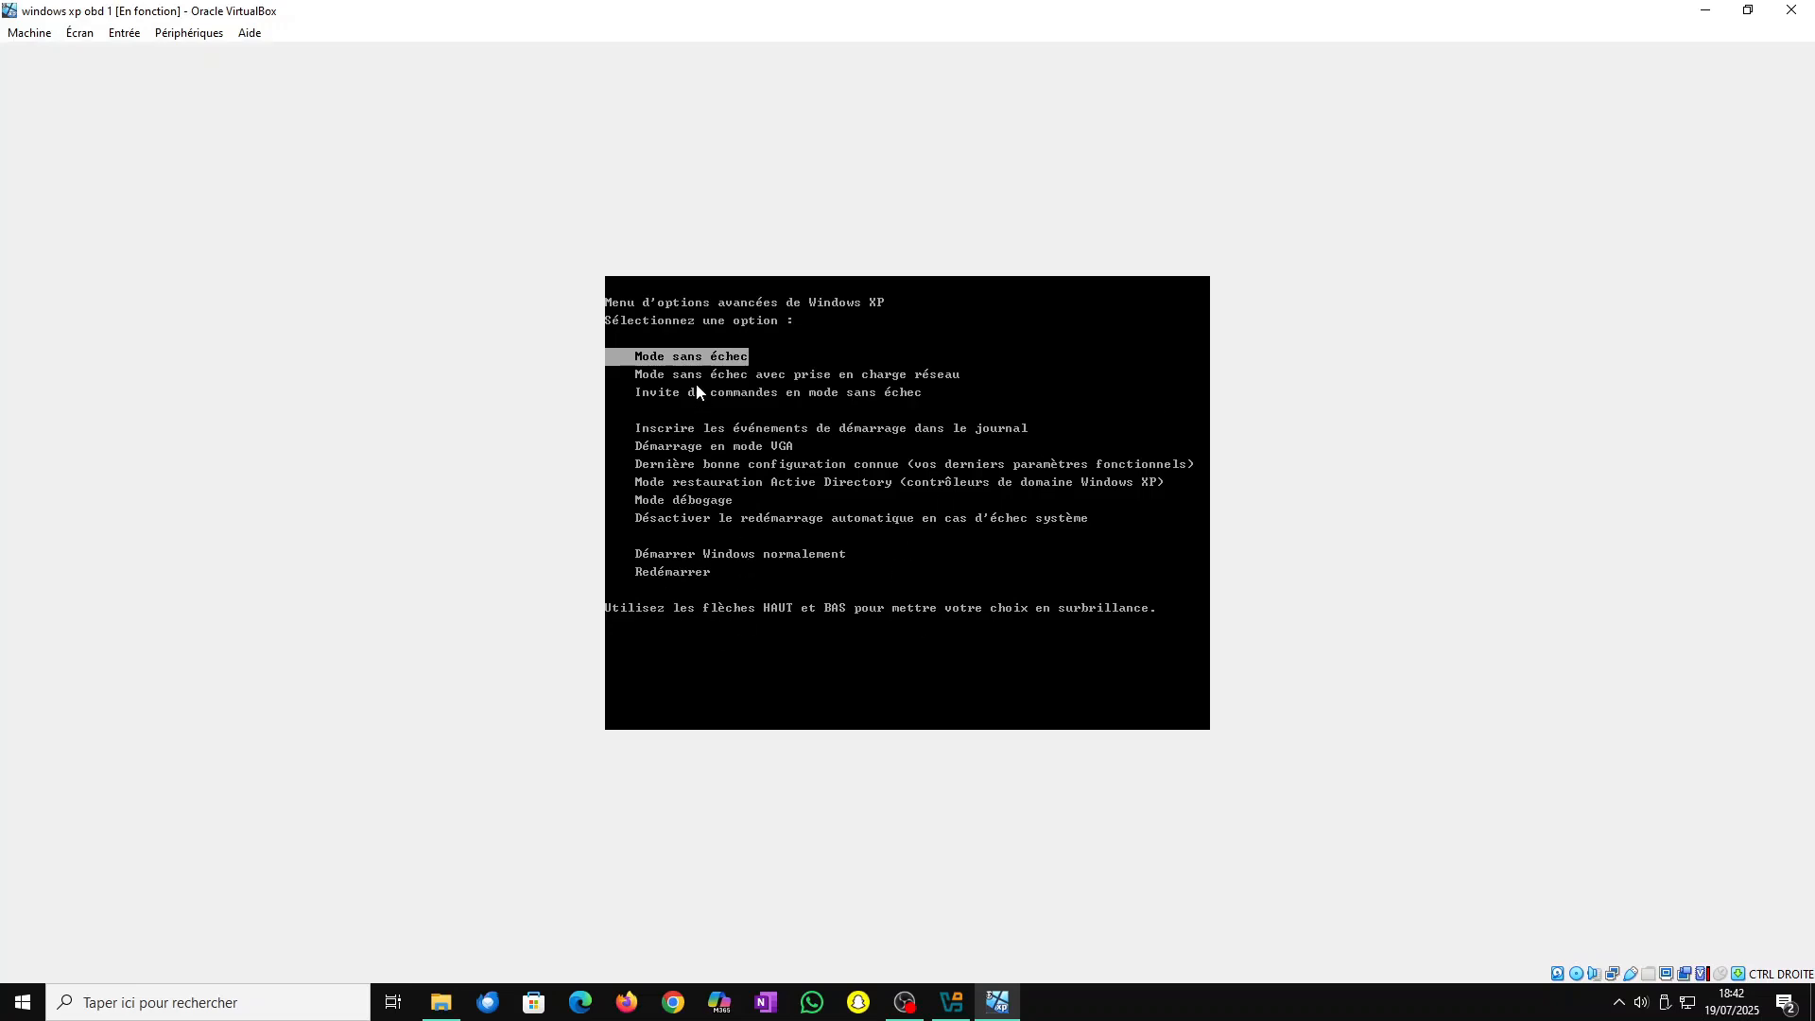
pyautogui.press('Return')
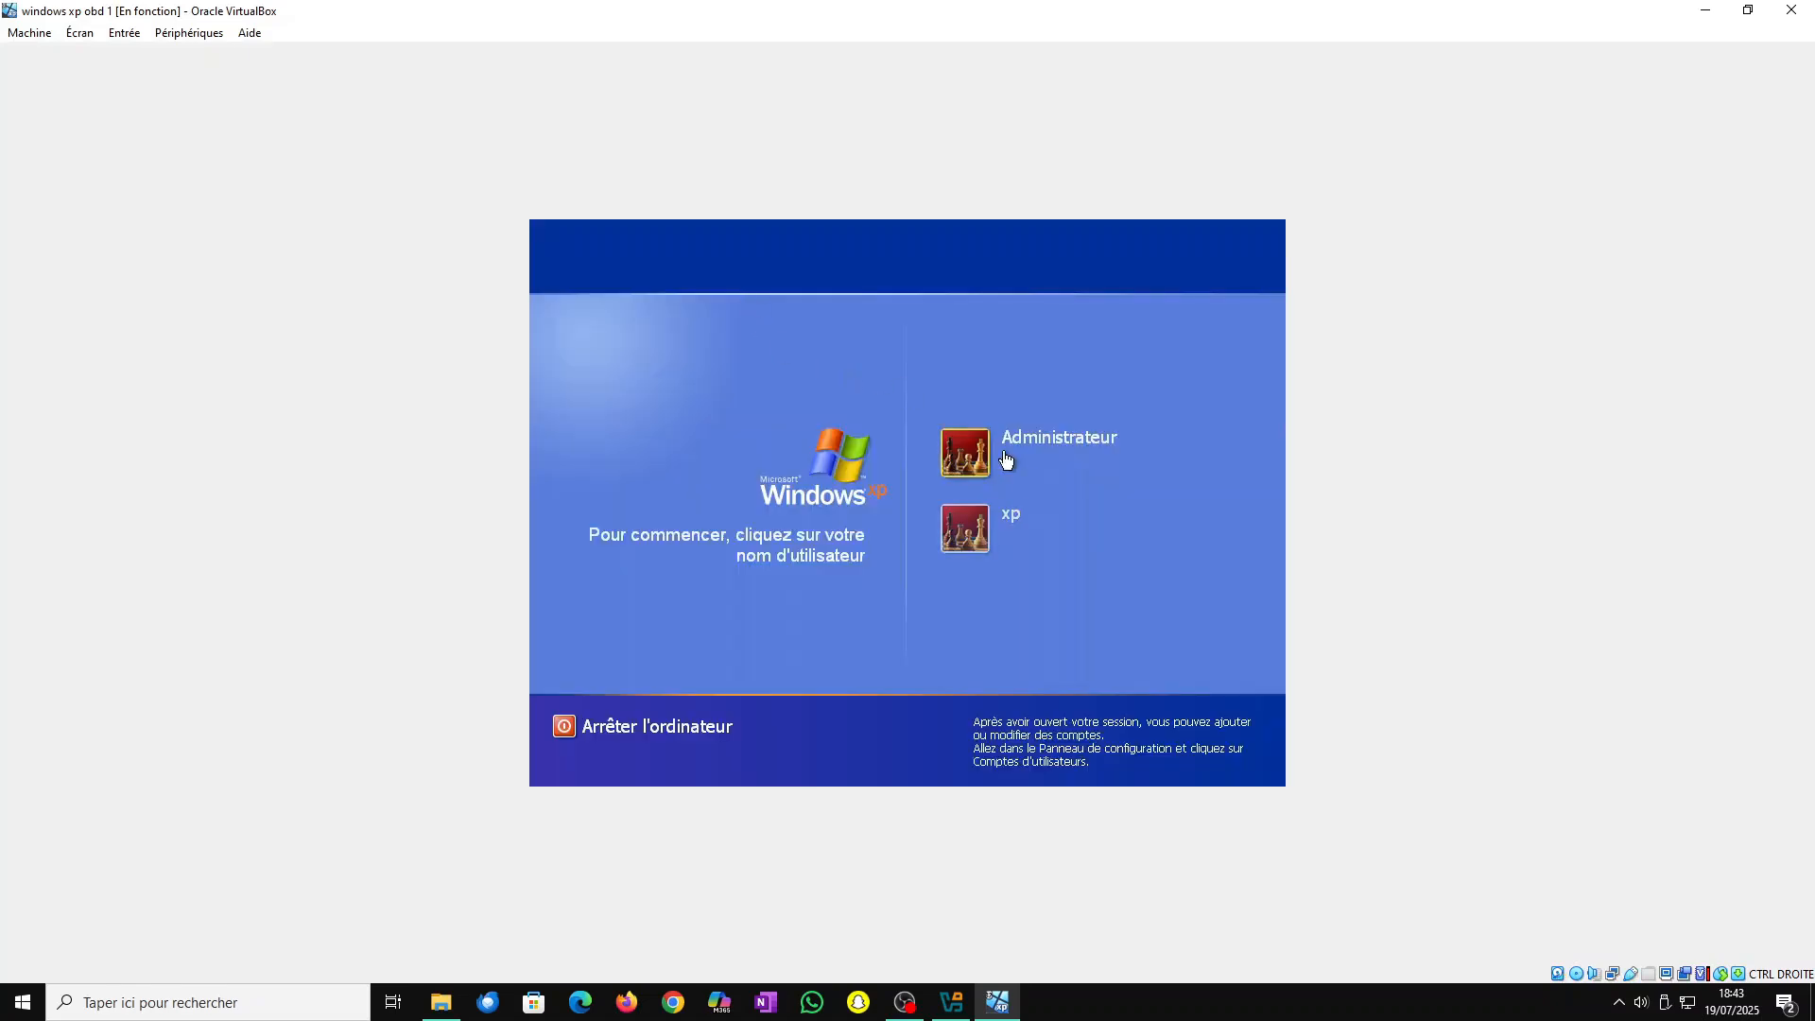
# - Log on with the xp account and agree to continue working in safe mode
pyautogui.click(964, 532)
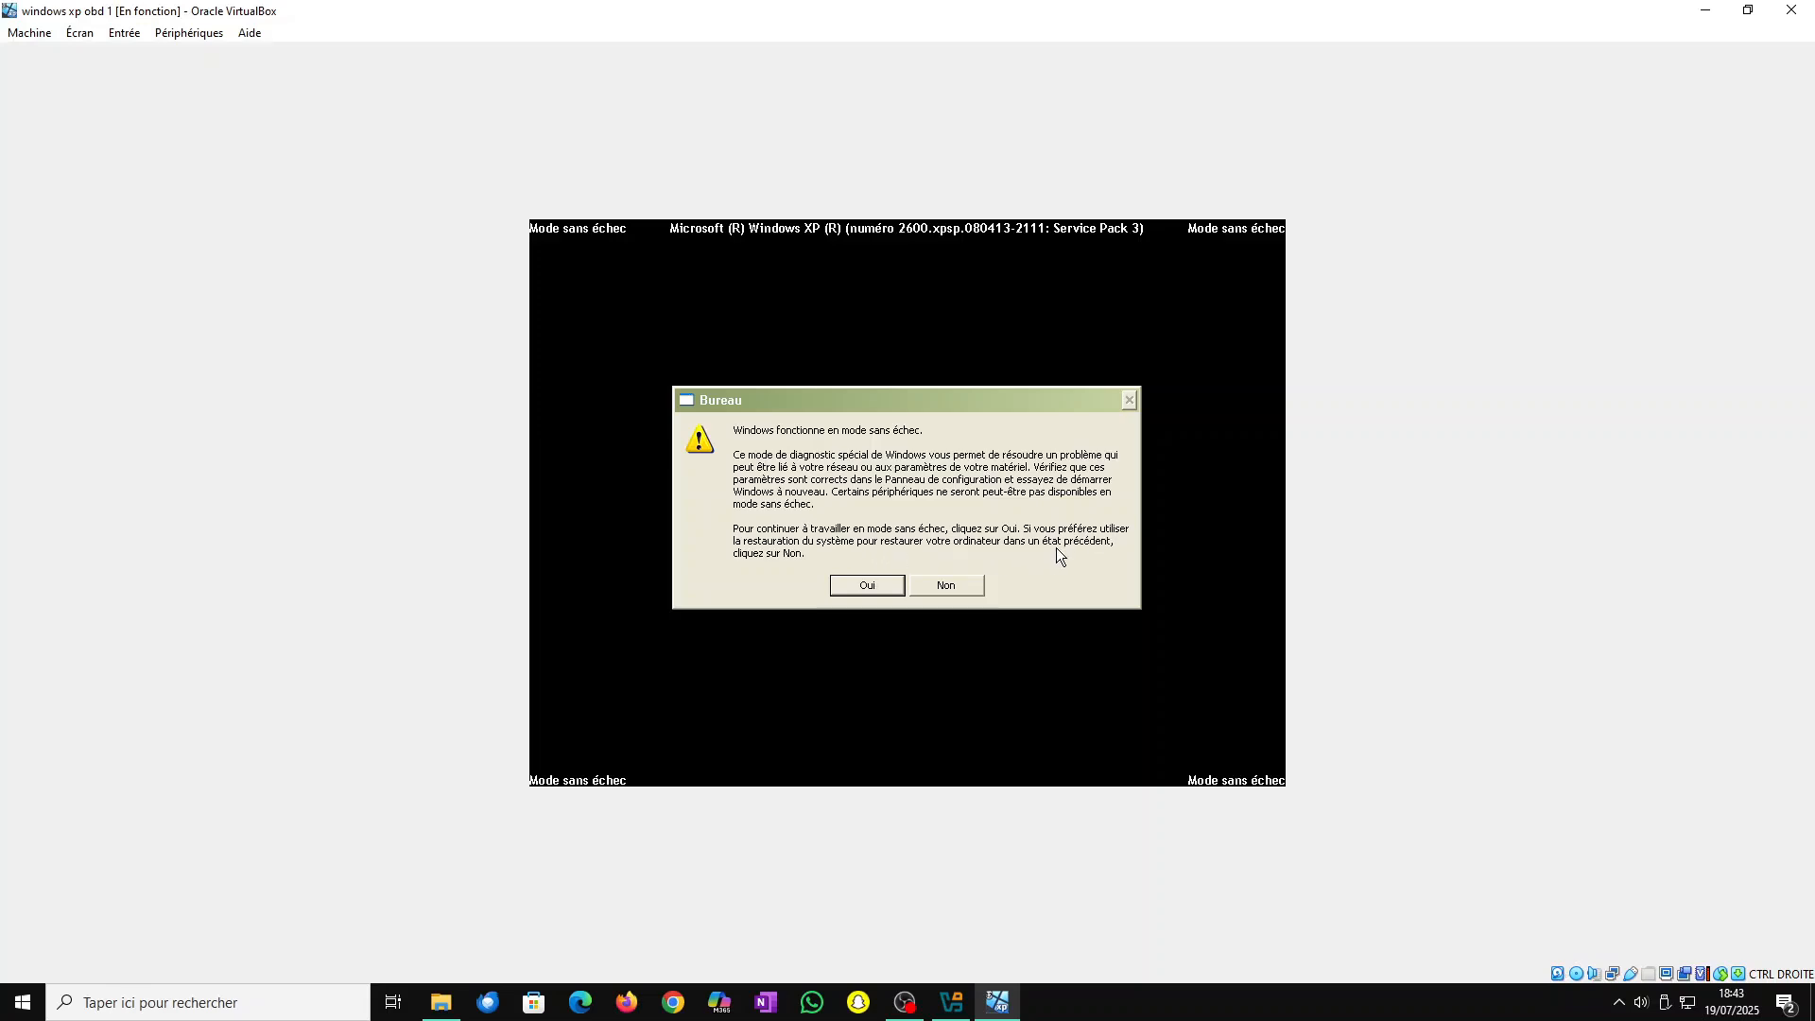
pyautogui.click(856, 587)
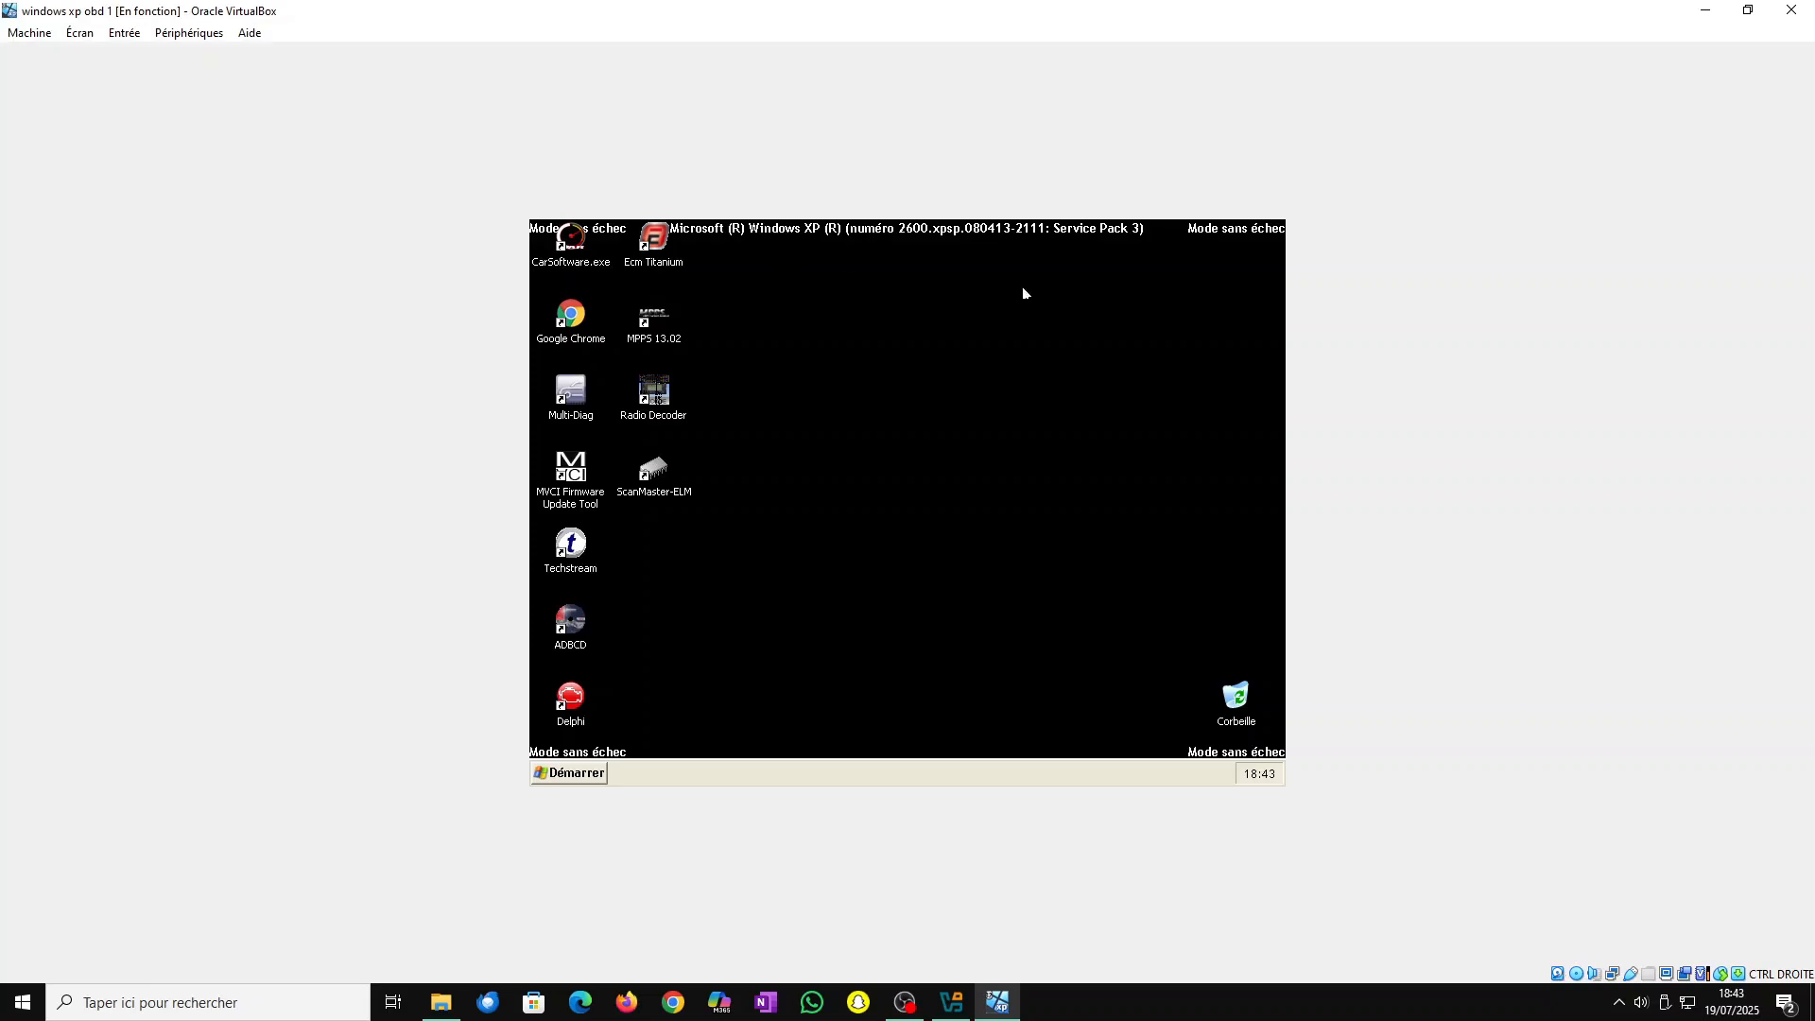
pyautogui.click(569, 772)
pyautogui.click(1229, 695)
pyautogui.moveTo(1233, 465); pyautogui.dragTo(740, 494)
pyautogui.moveTo(1108, 569); pyautogui.dragTo(936, 452)
pyautogui.moveTo(788, 255); pyautogui.dragTo(1072, 466)
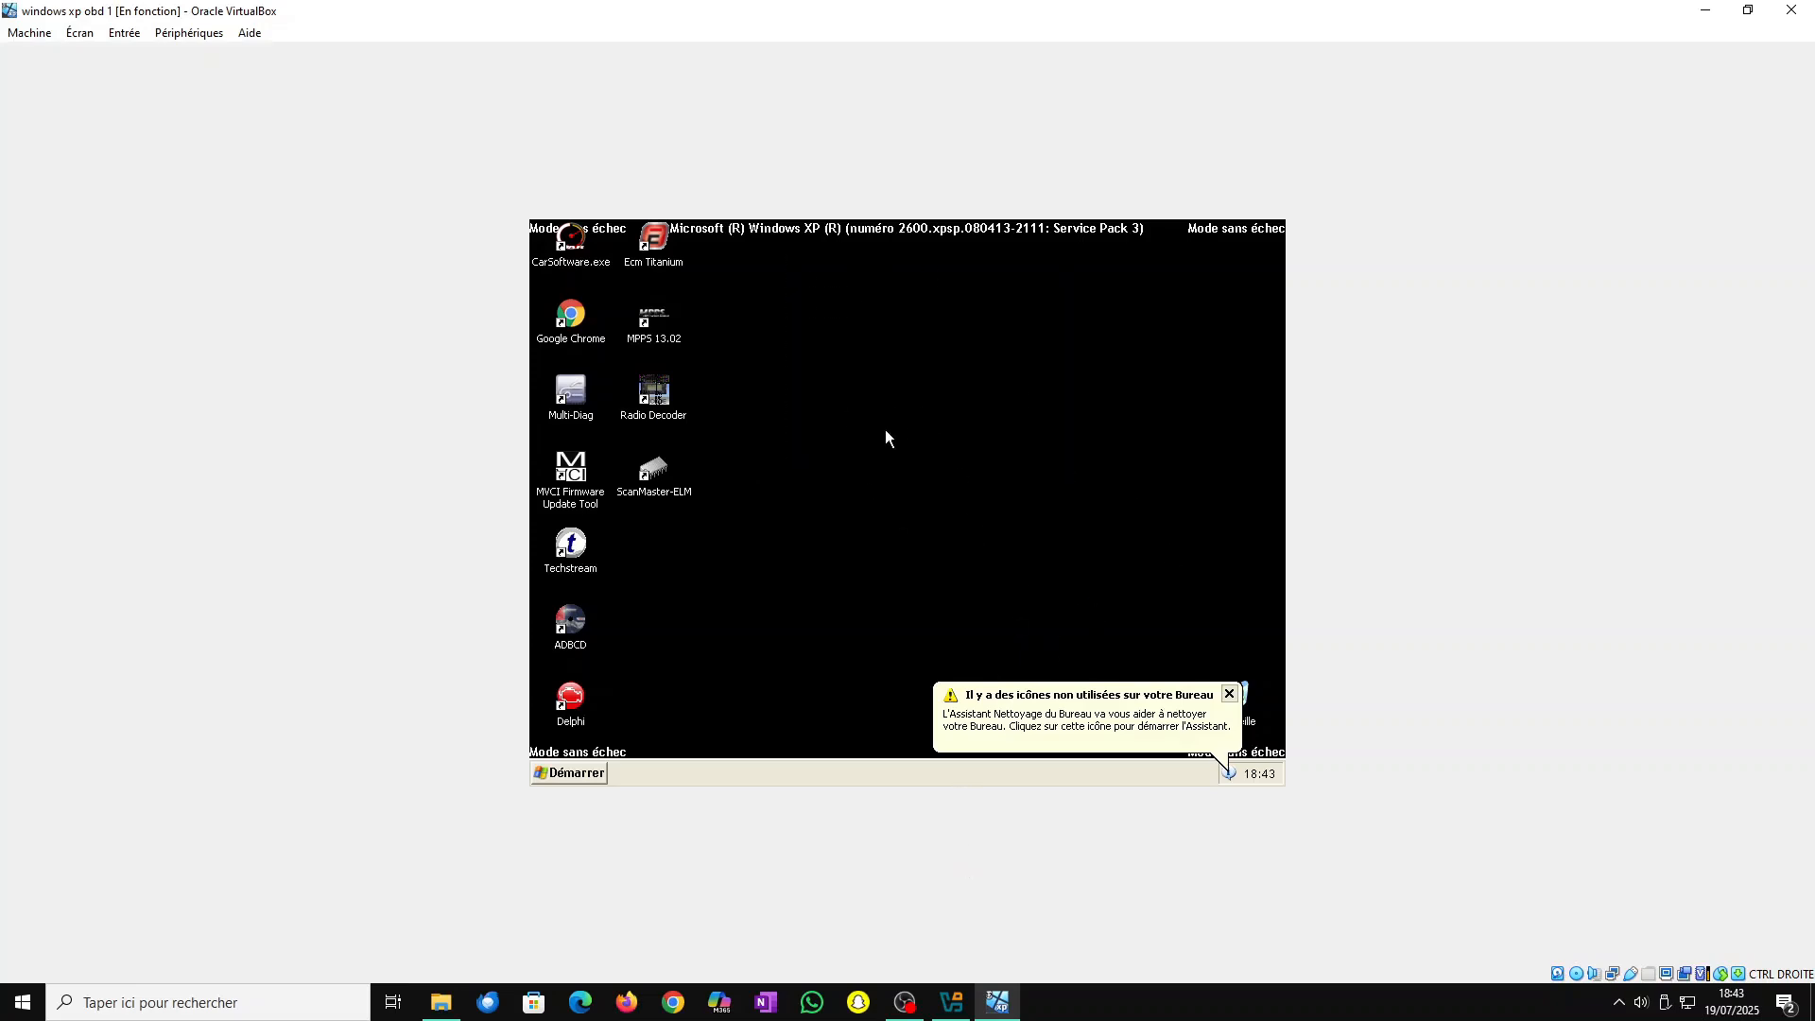
# - Switch to File Explorer on the host and select xp_activate32.exe in the Key_product folder of the Machine Virtuelle (I:) drive
pyautogui.click(442, 1002)
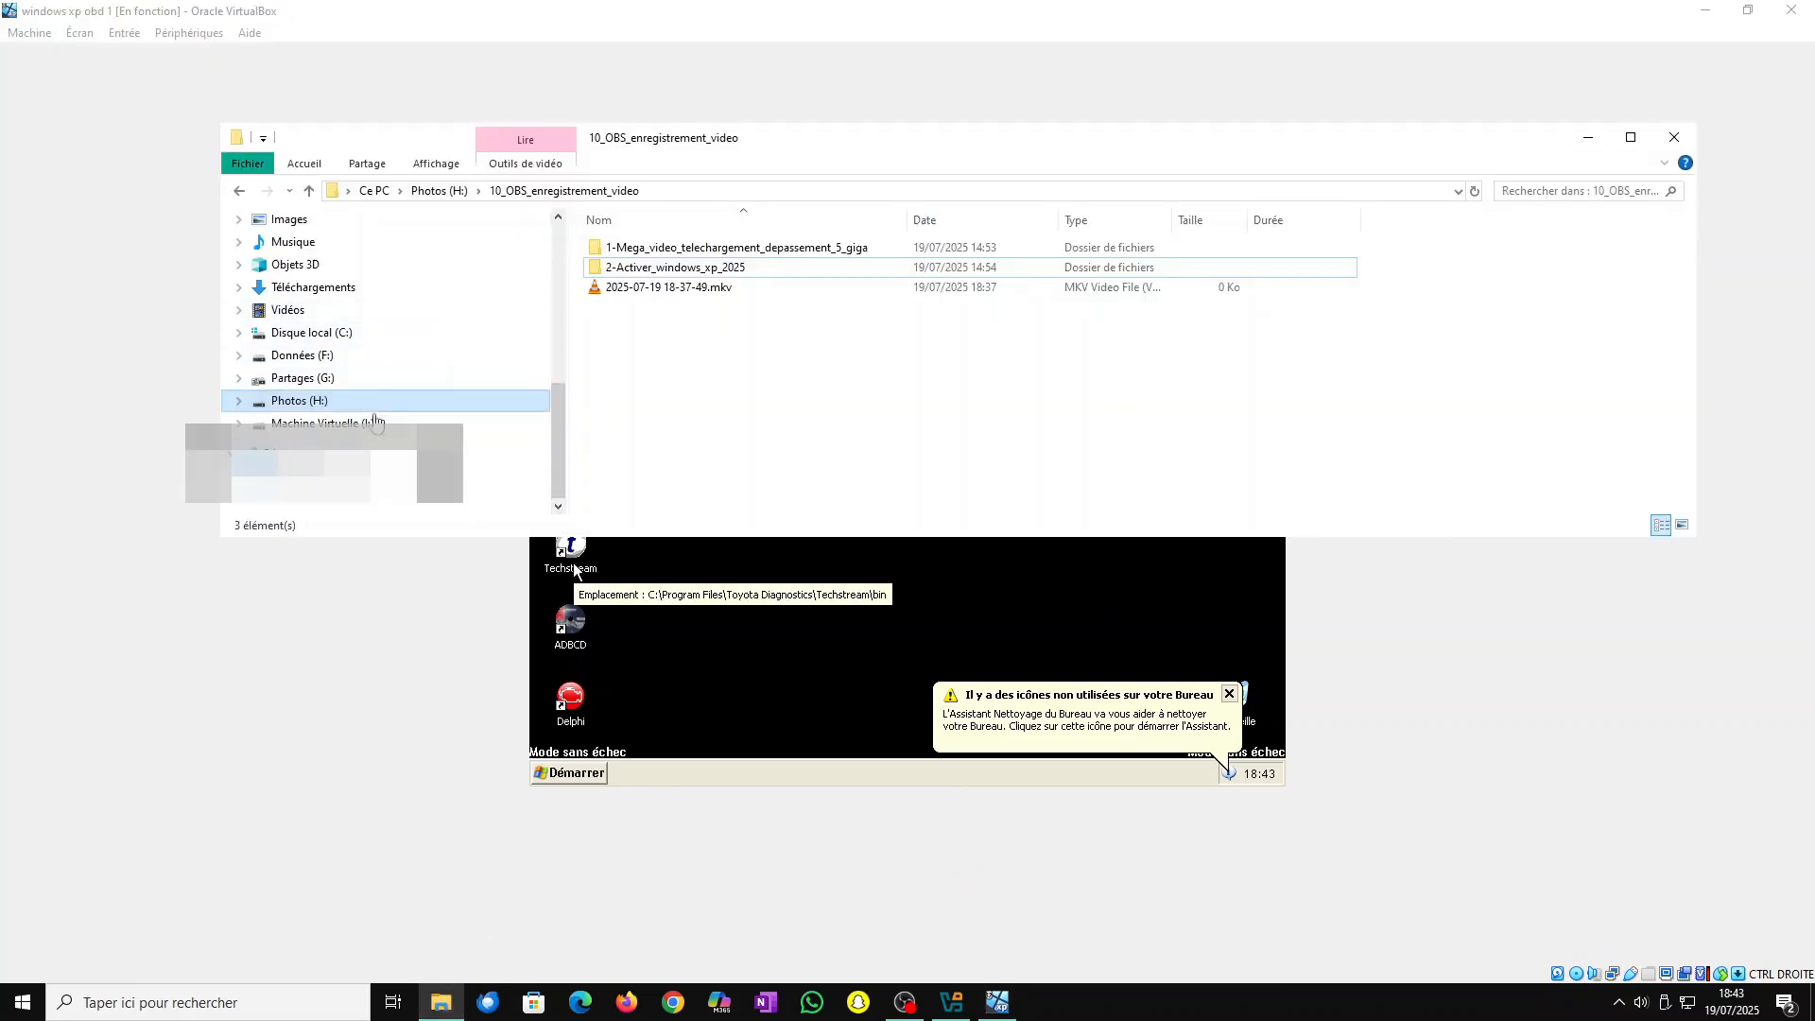
pyautogui.click(441, 422)
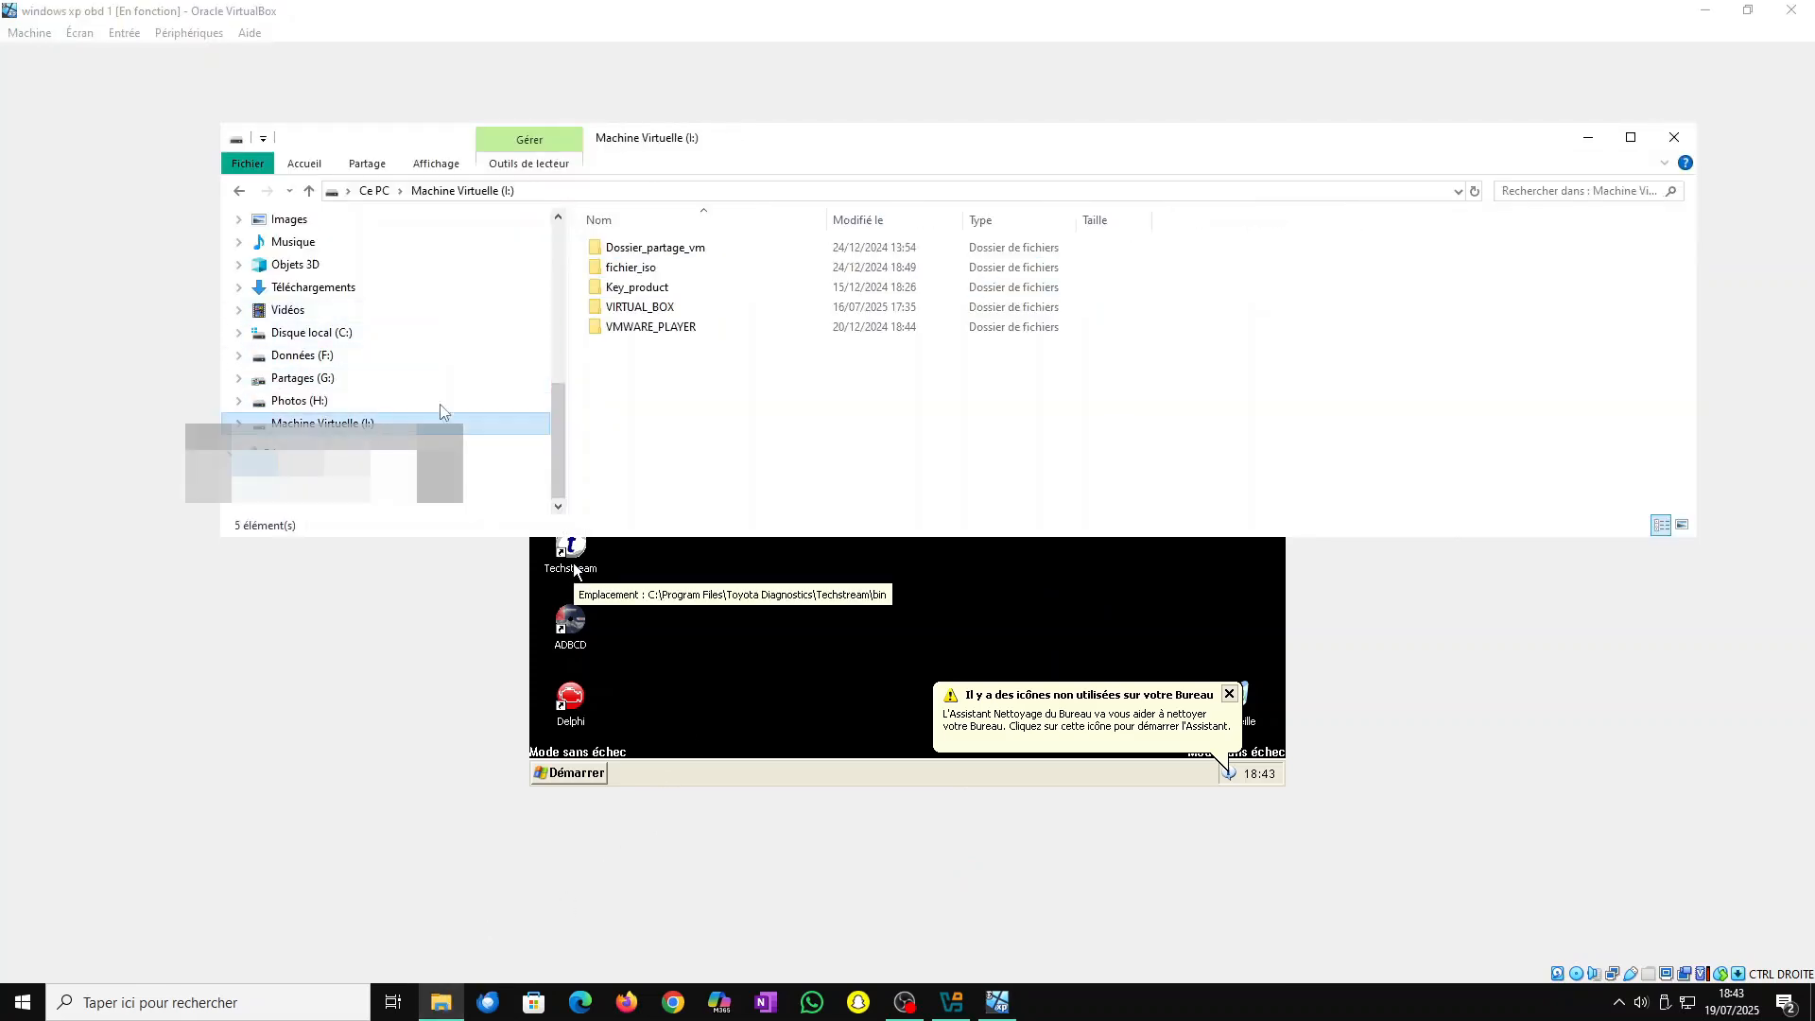
pyautogui.doubleClick(671, 272)
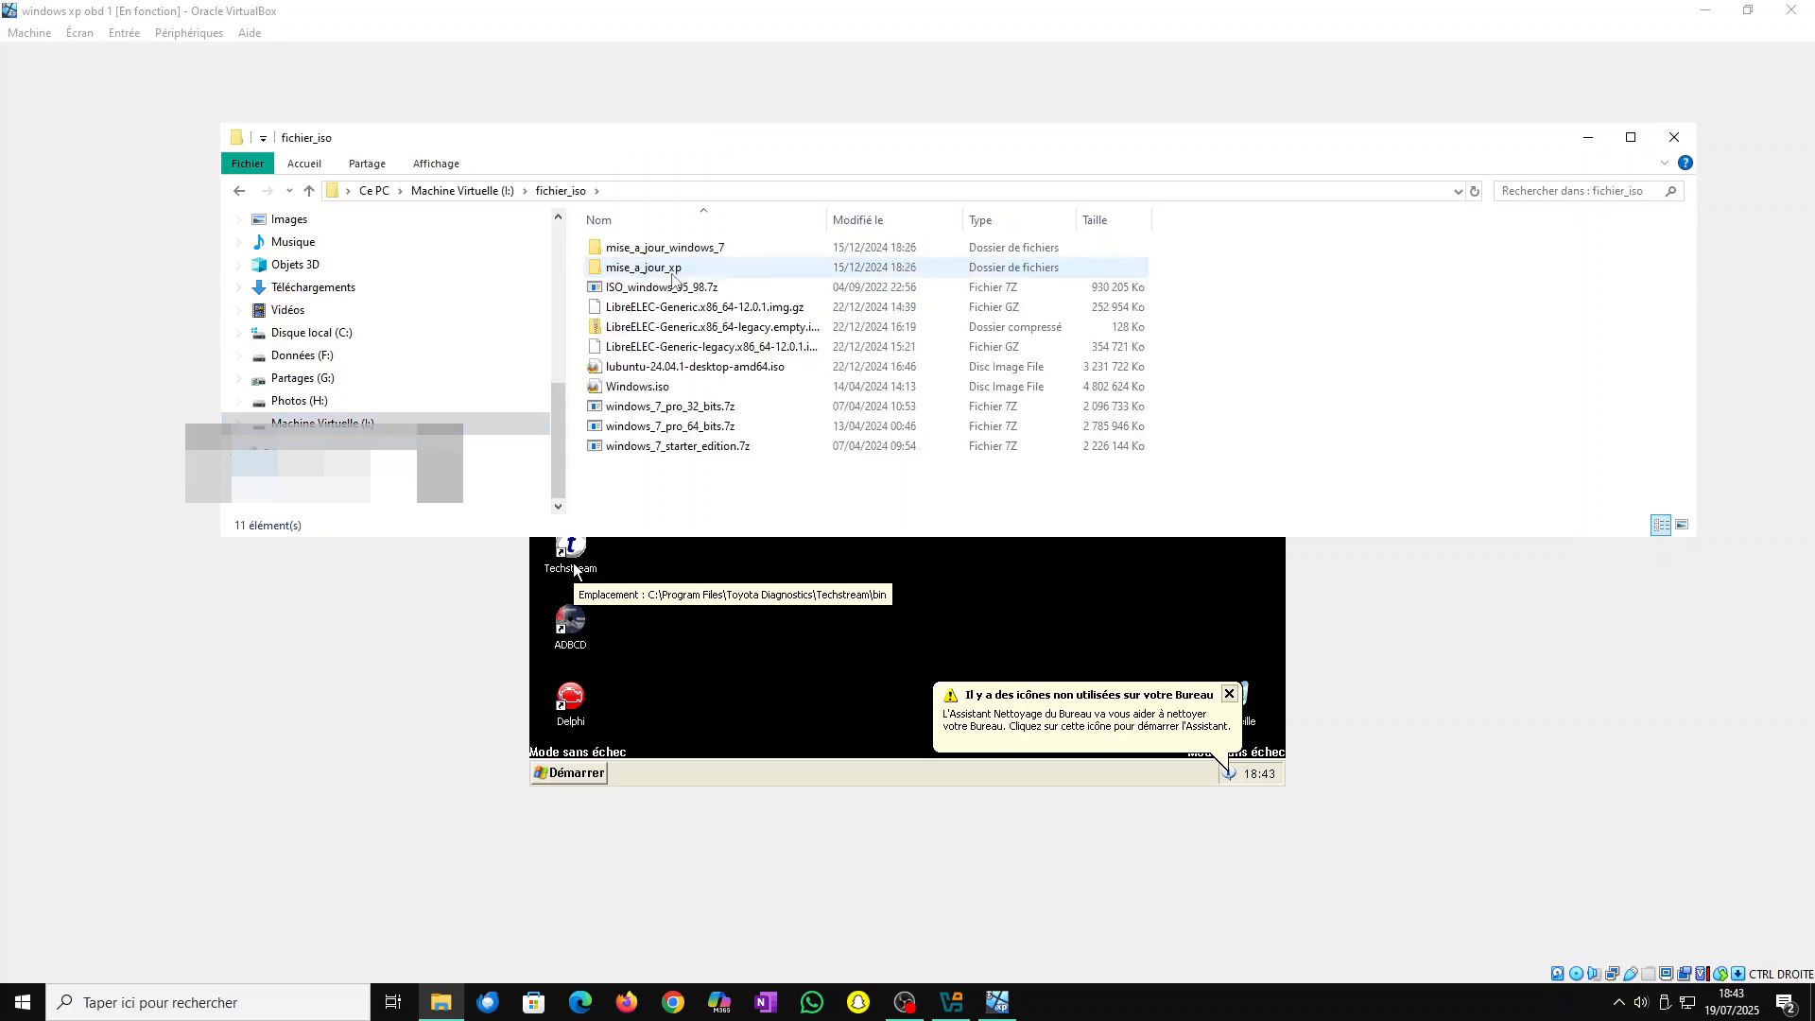
pyautogui.hotkey('alt', 'Left')
pyautogui.doubleClick(669, 293)
pyautogui.click(711, 290)
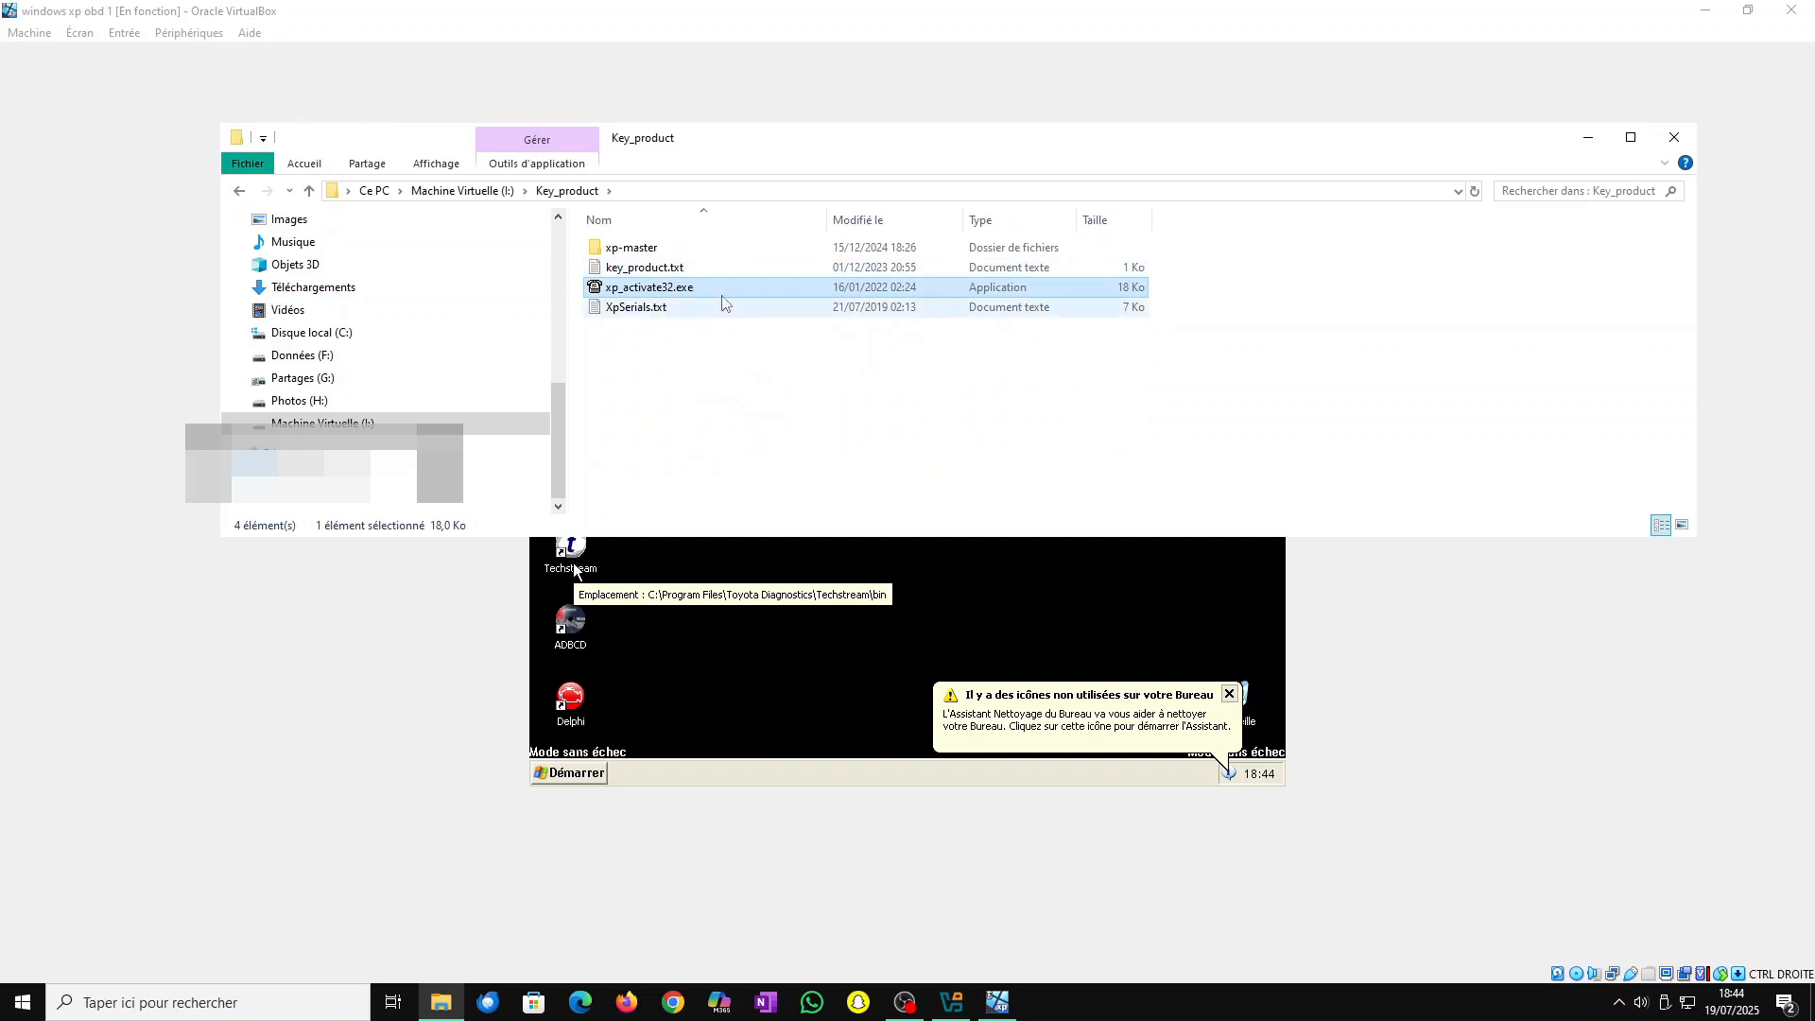
# - Place the file window and the virtual machine side by side and try to transfer xp_activate32.exe onto the Windows XP desktop
pyautogui.moveTo(846, 150); pyautogui.dragTo(2, 453)
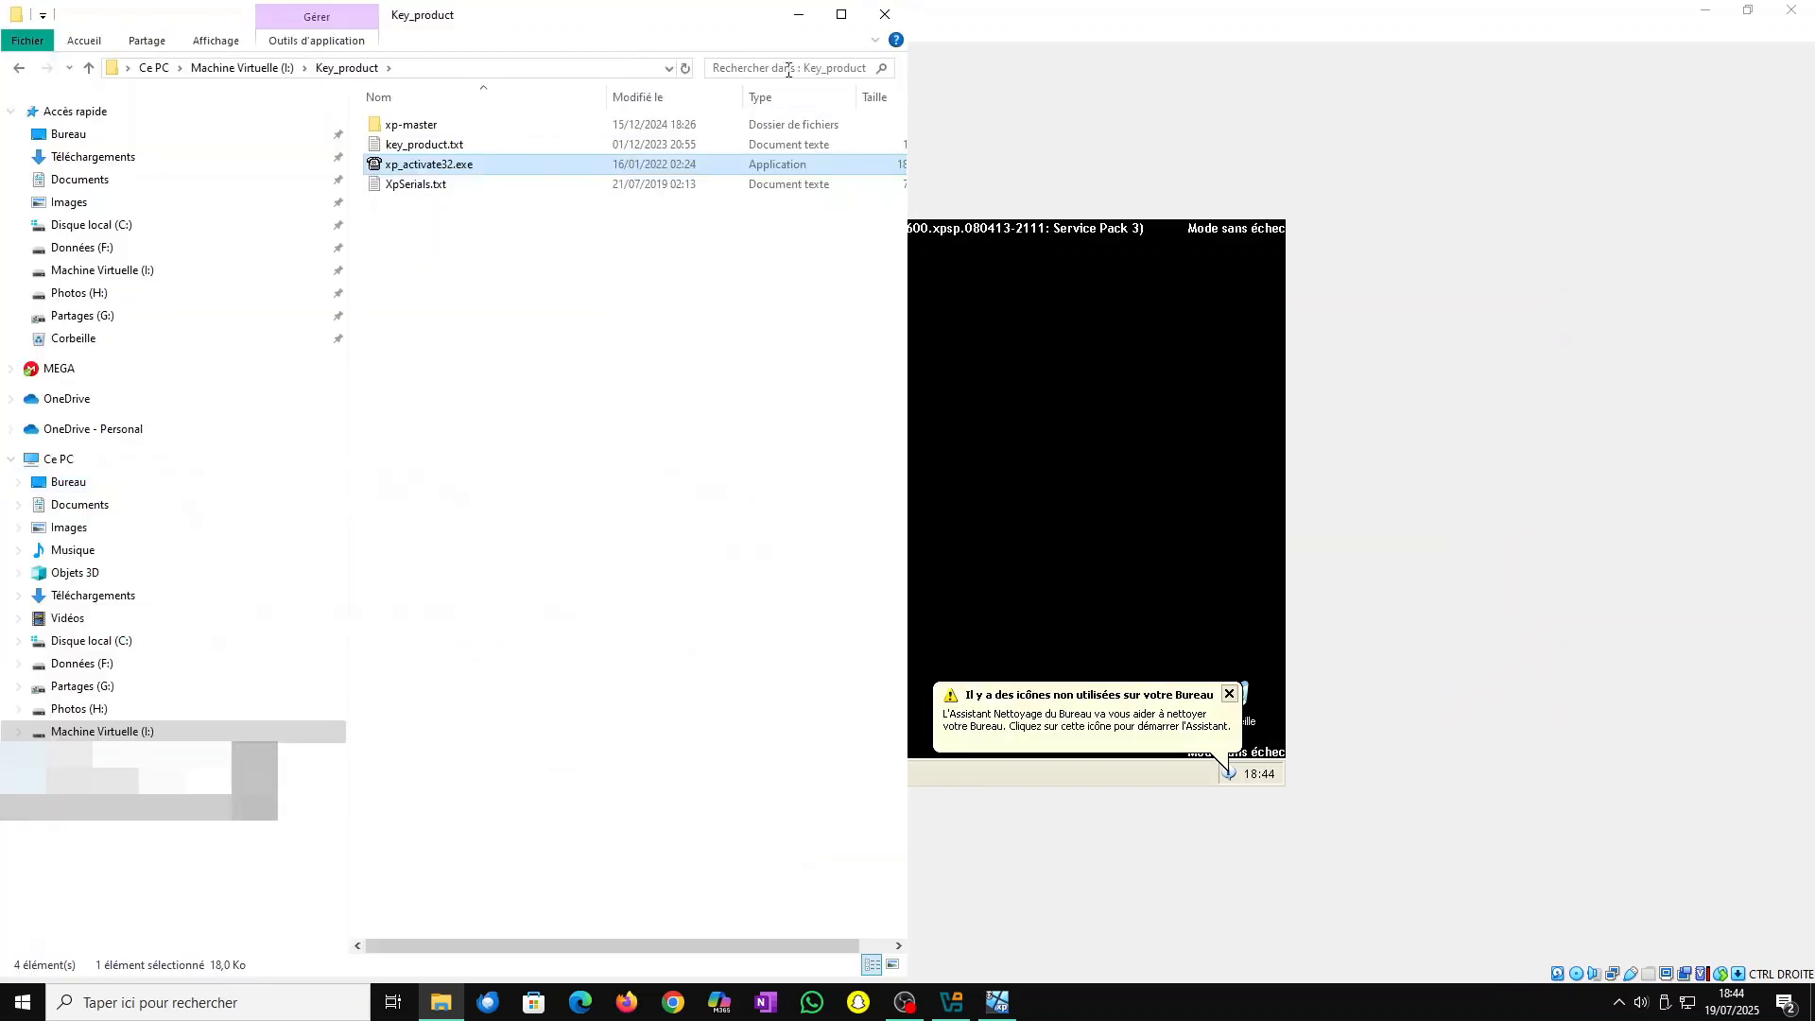
pyautogui.moveTo(950, 9); pyautogui.dragTo(1814, 510)
pyautogui.click(498, 172)
pyautogui.moveTo(498, 172); pyautogui.dragTo(988, 402)
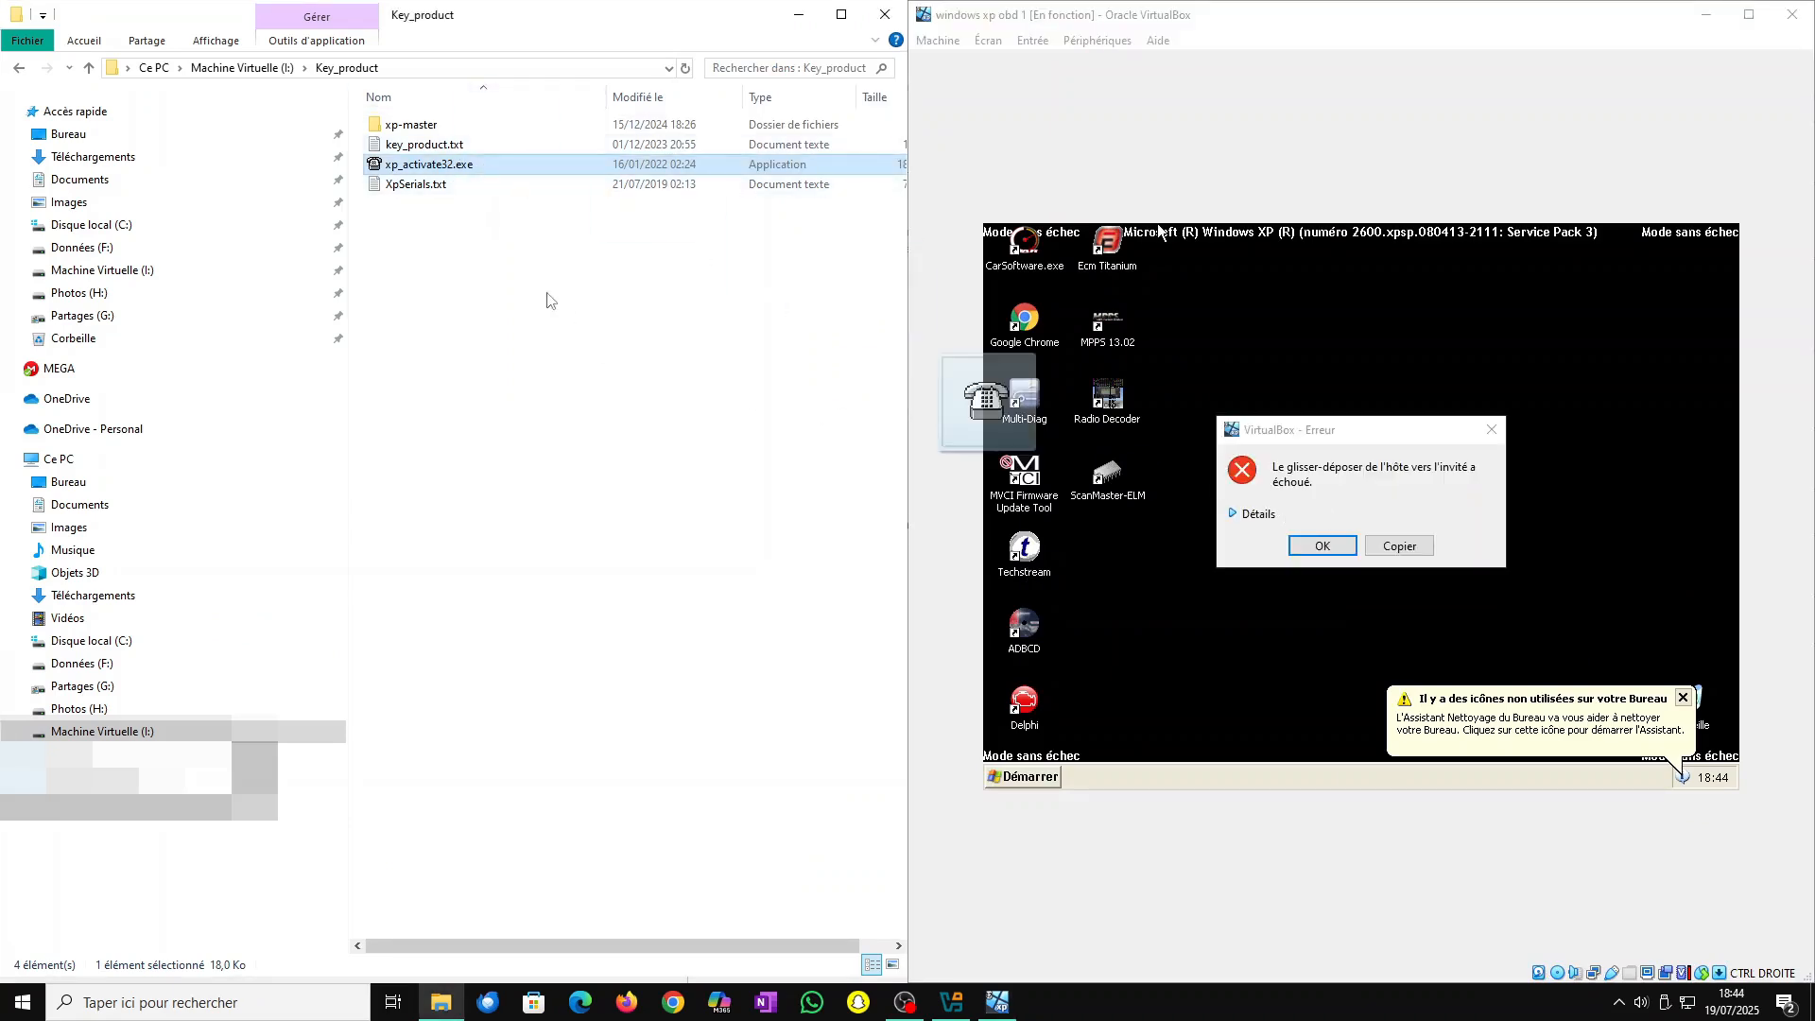
pyautogui.click(1322, 546)
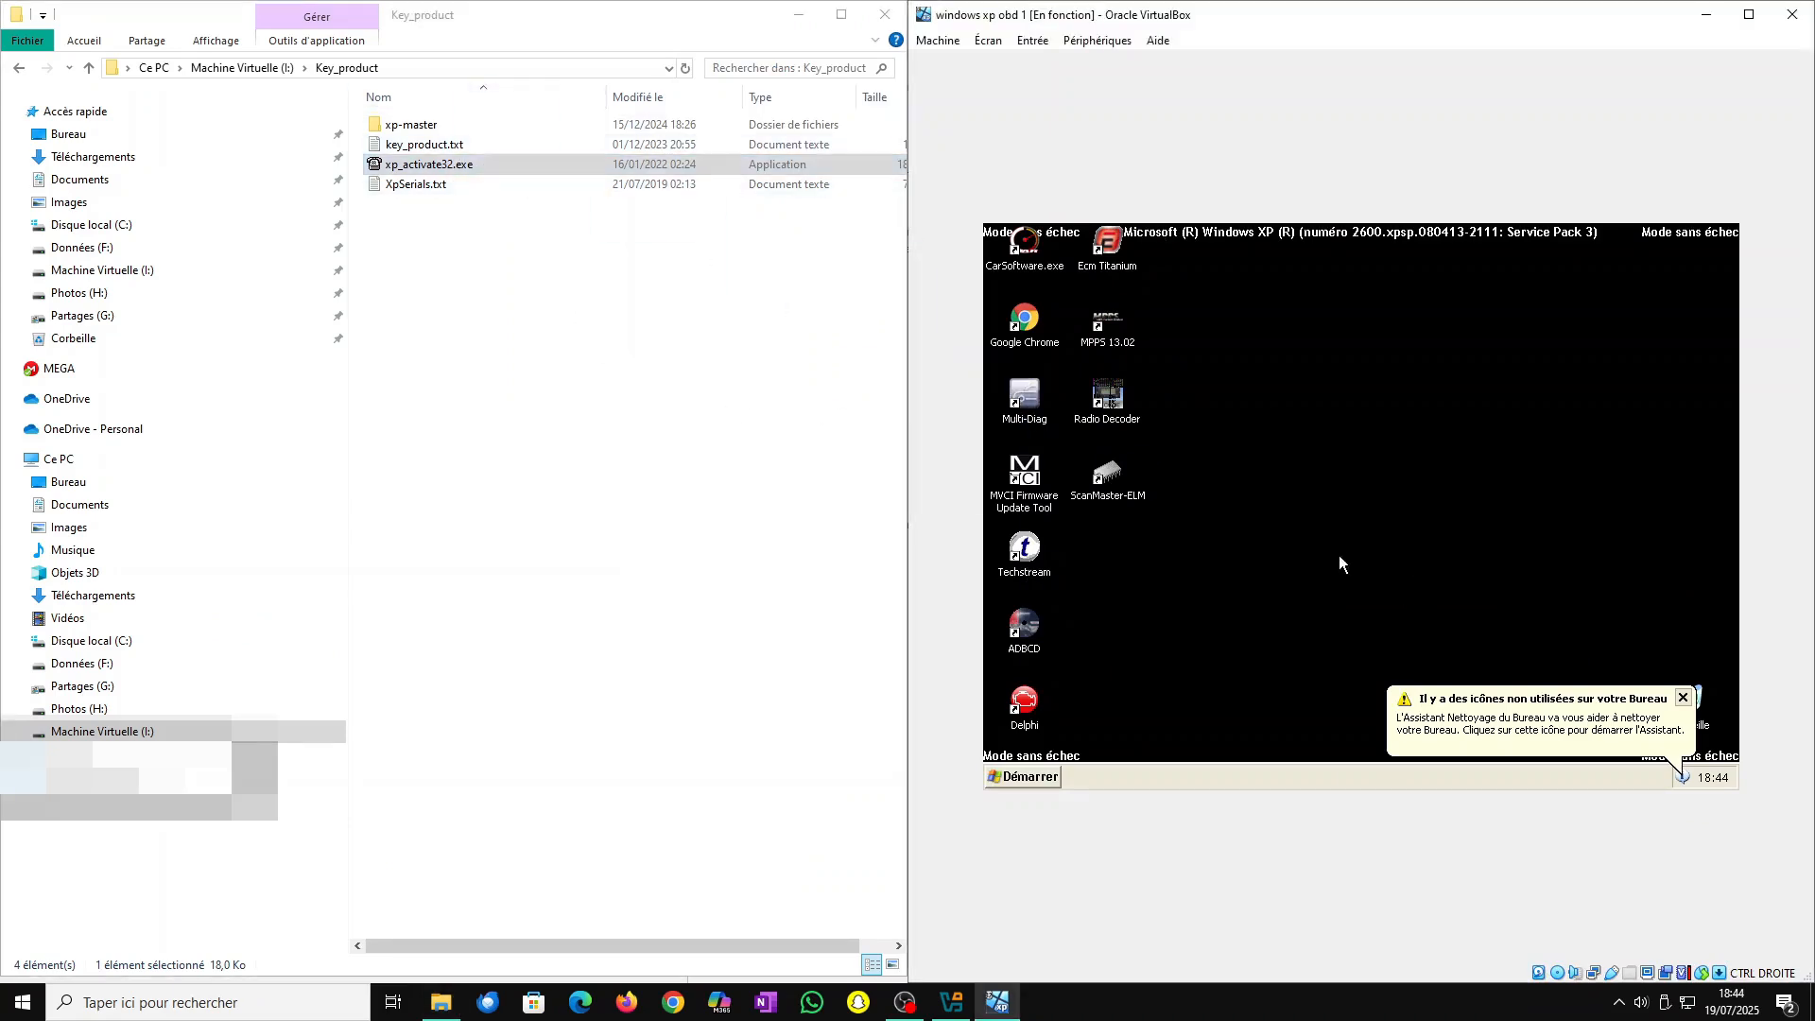
pyautogui.click(1682, 697)
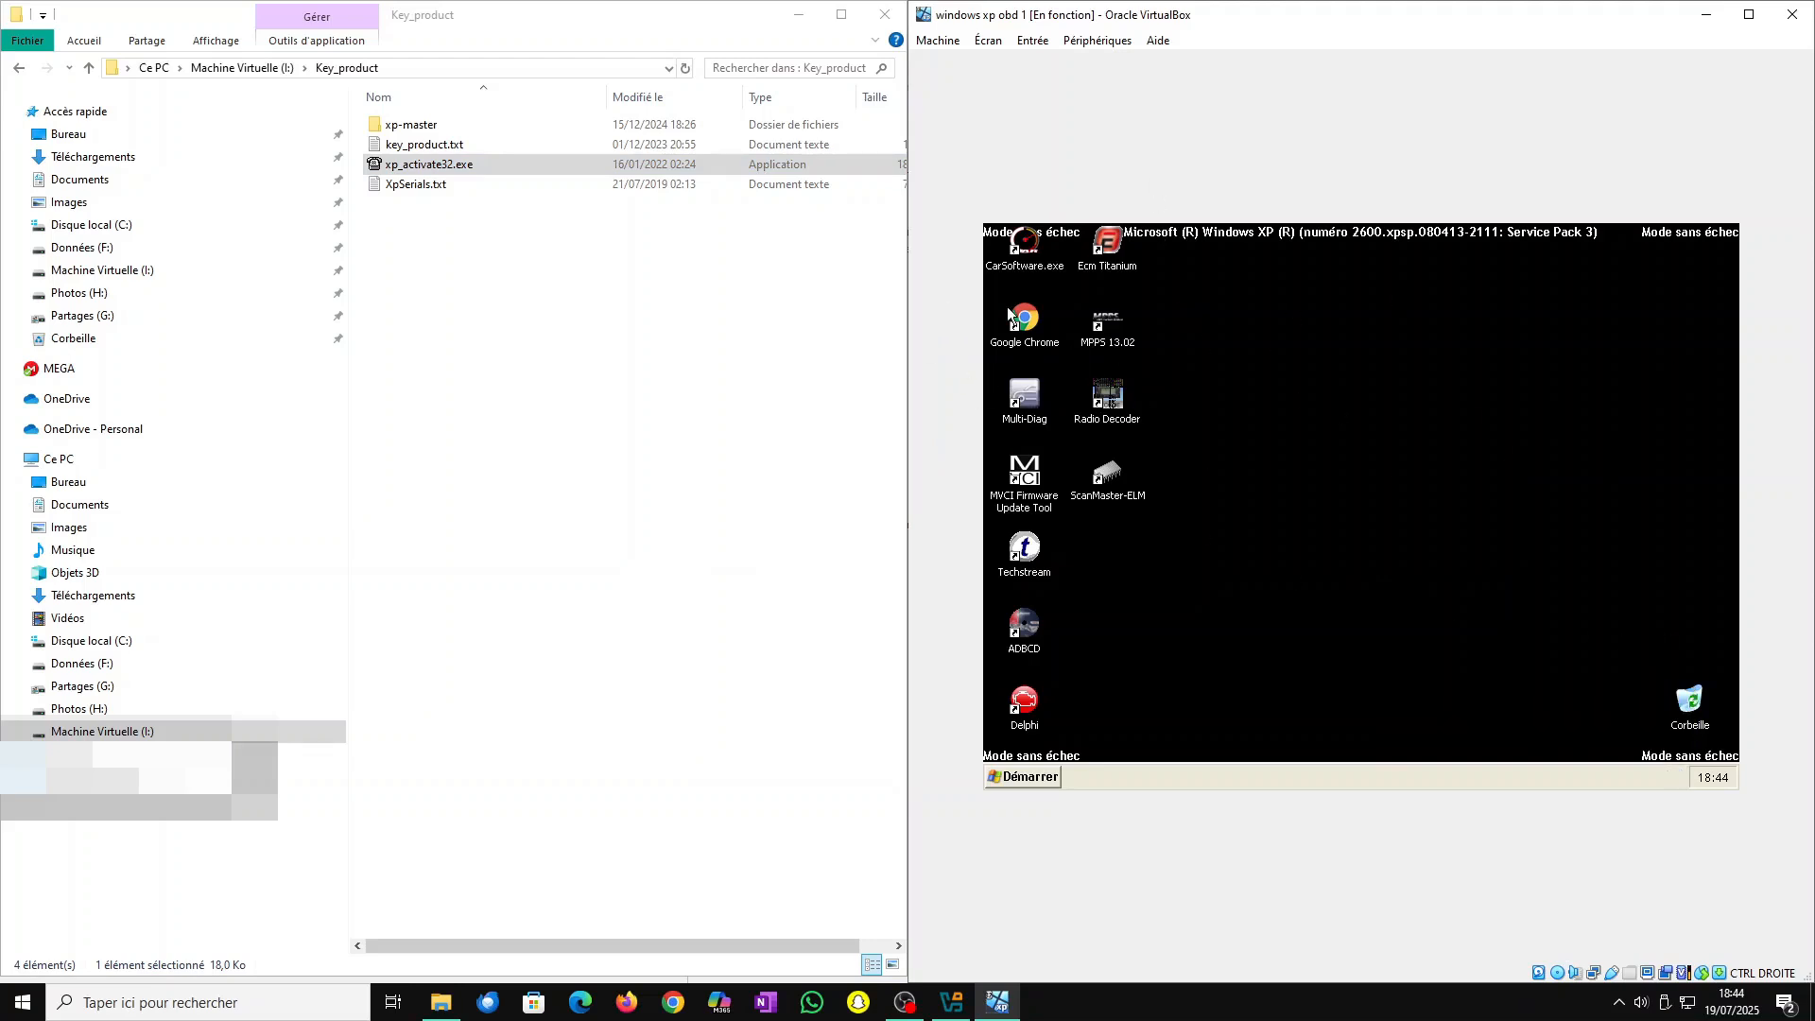
# - Examine the virtual machine's optical drive options for attaching a disc image
pyautogui.click(1089, 47)
pyautogui.moveTo(1159, 69)
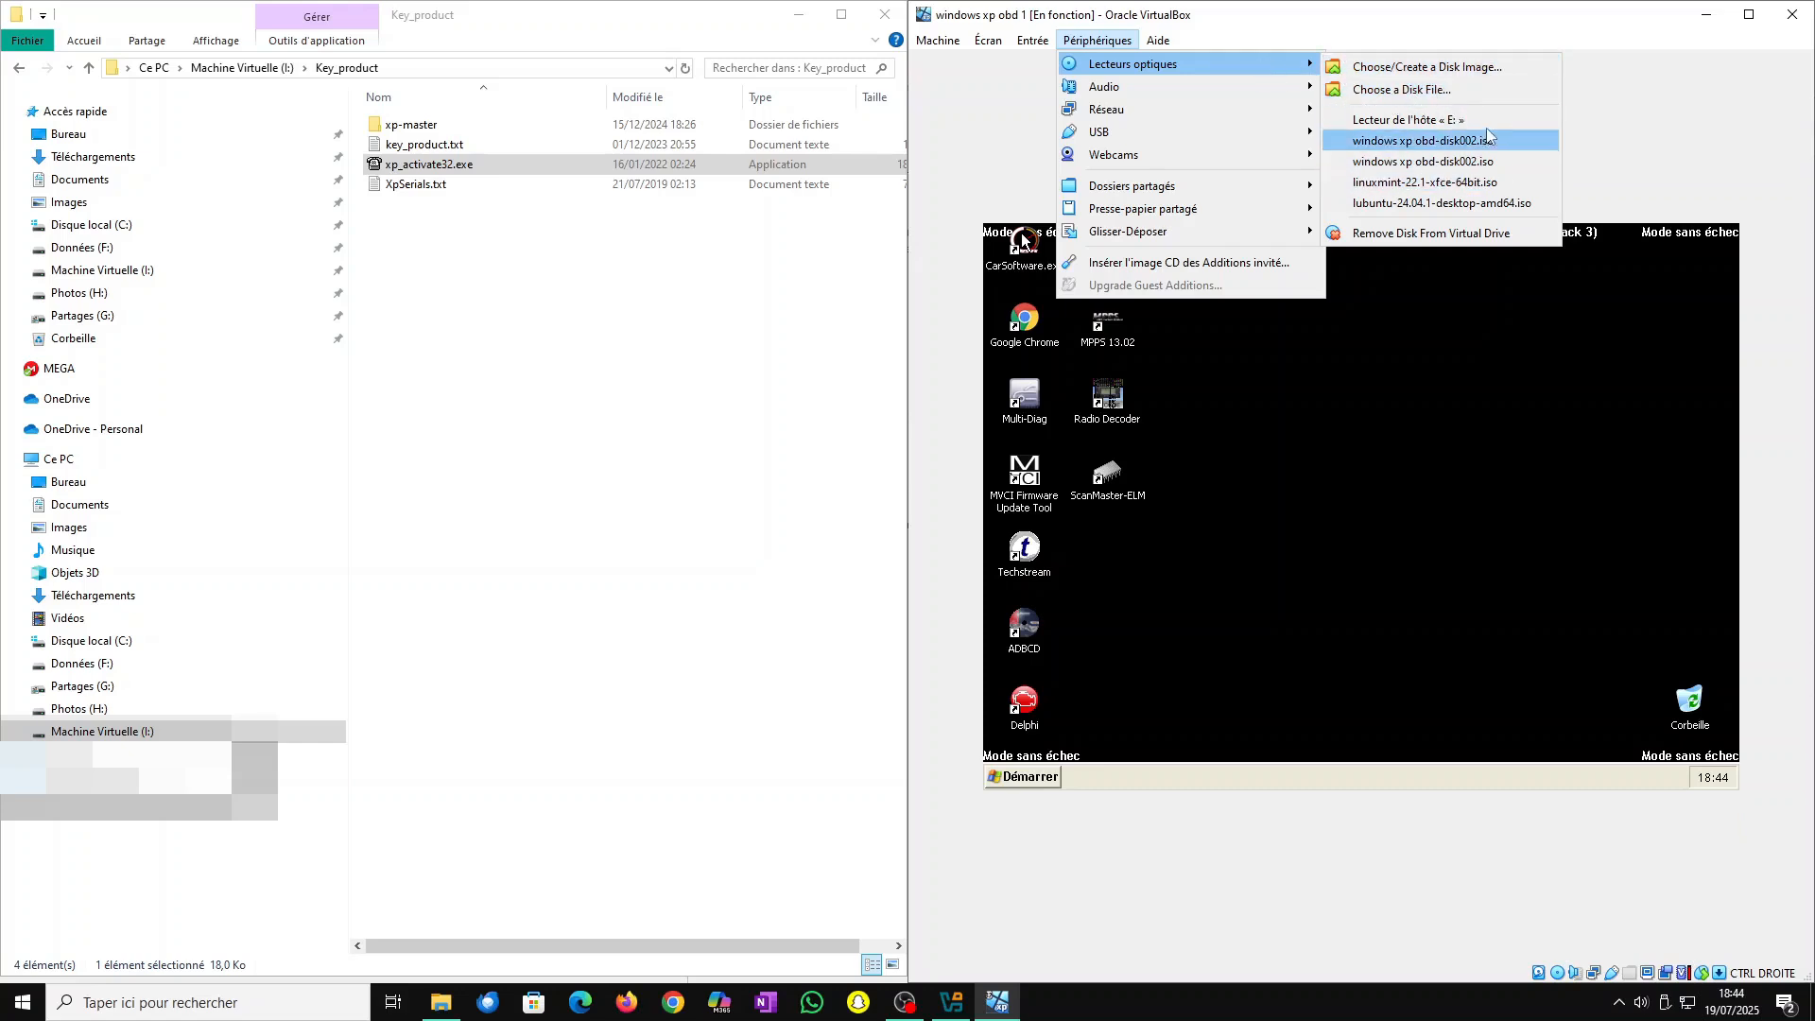
pyautogui.click(459, 168)
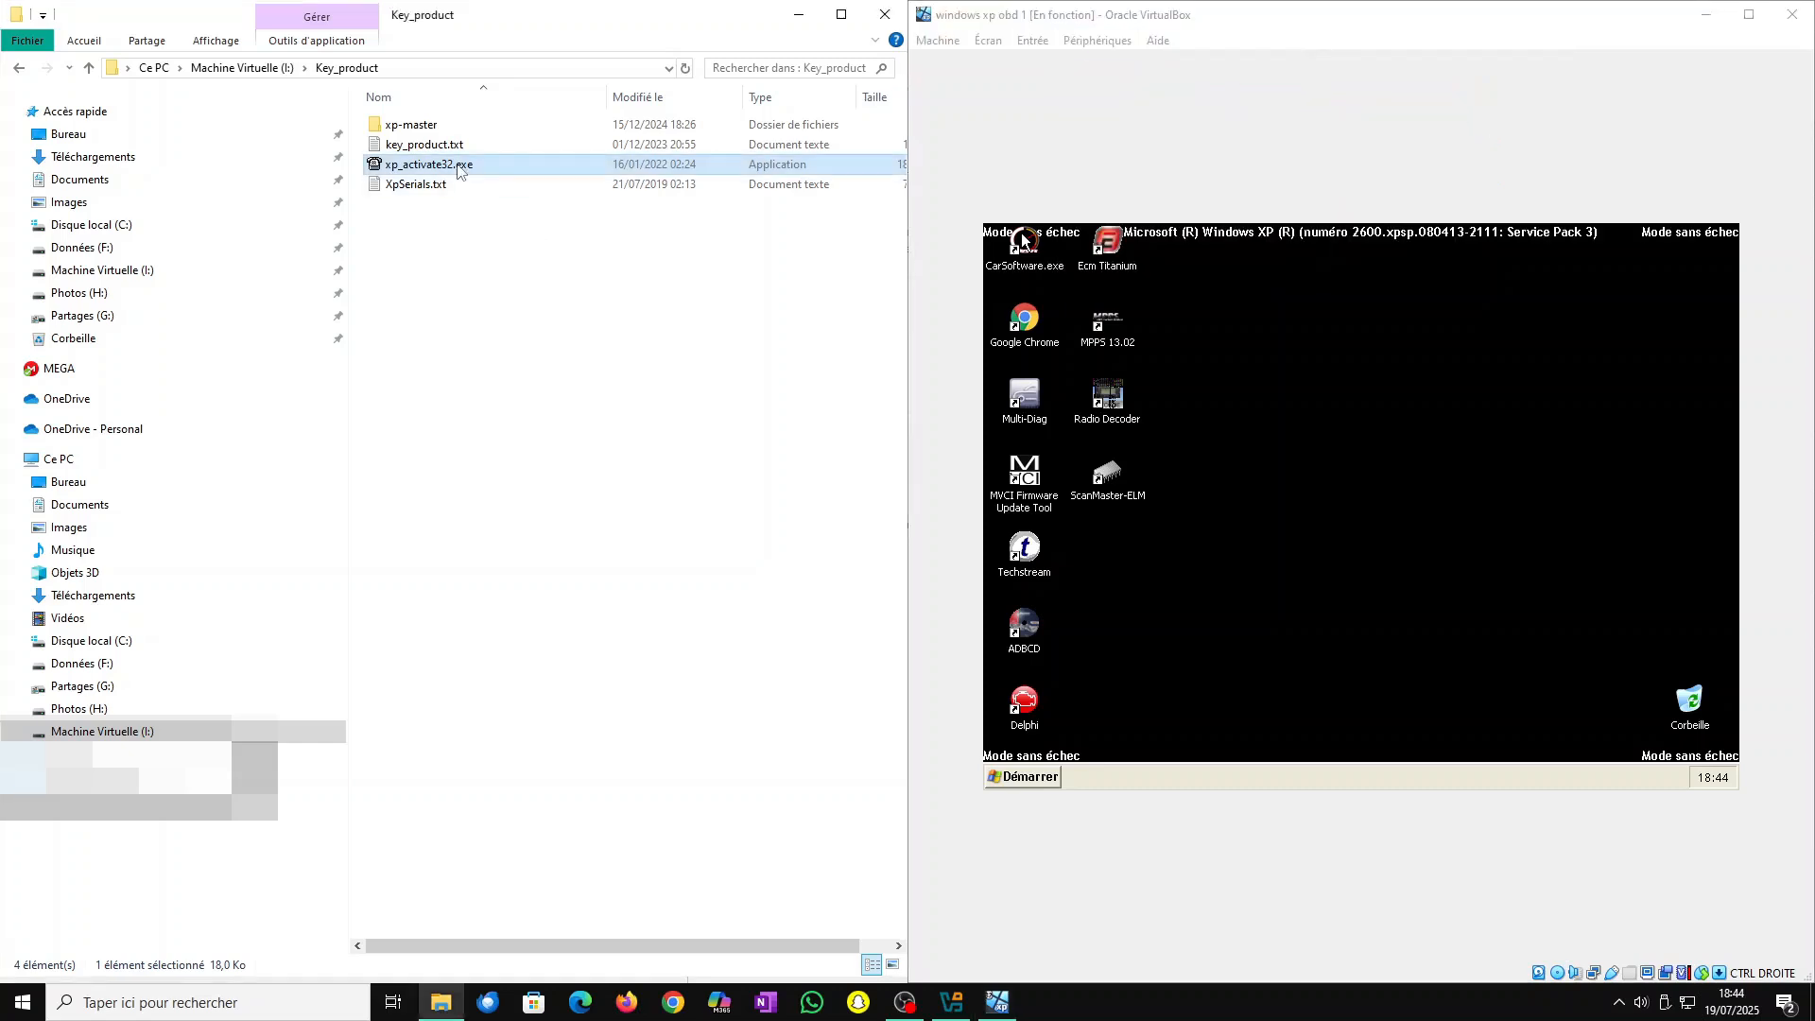
# - Minimize the virtual machine, reposition the Key_product window on the host desktop, and start ImgBurn in Create image file from files/folders mode
pyautogui.click(1702, 17)
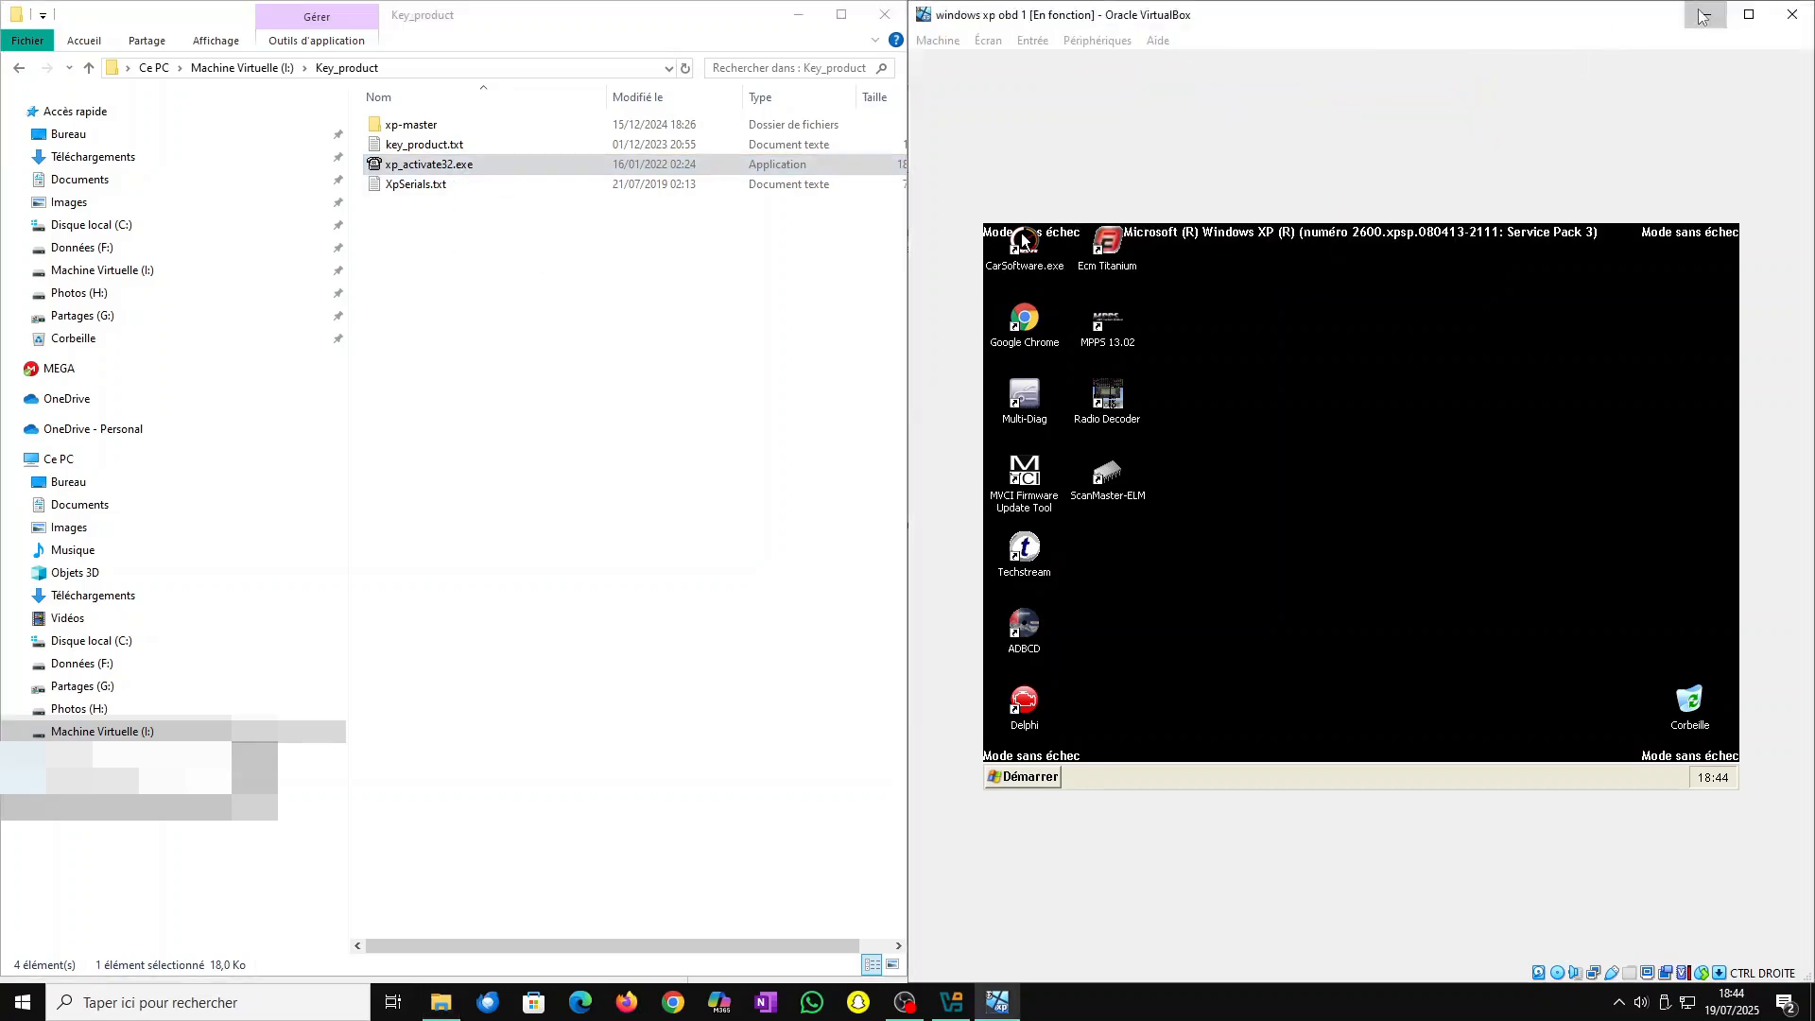
pyautogui.click(1692, 16)
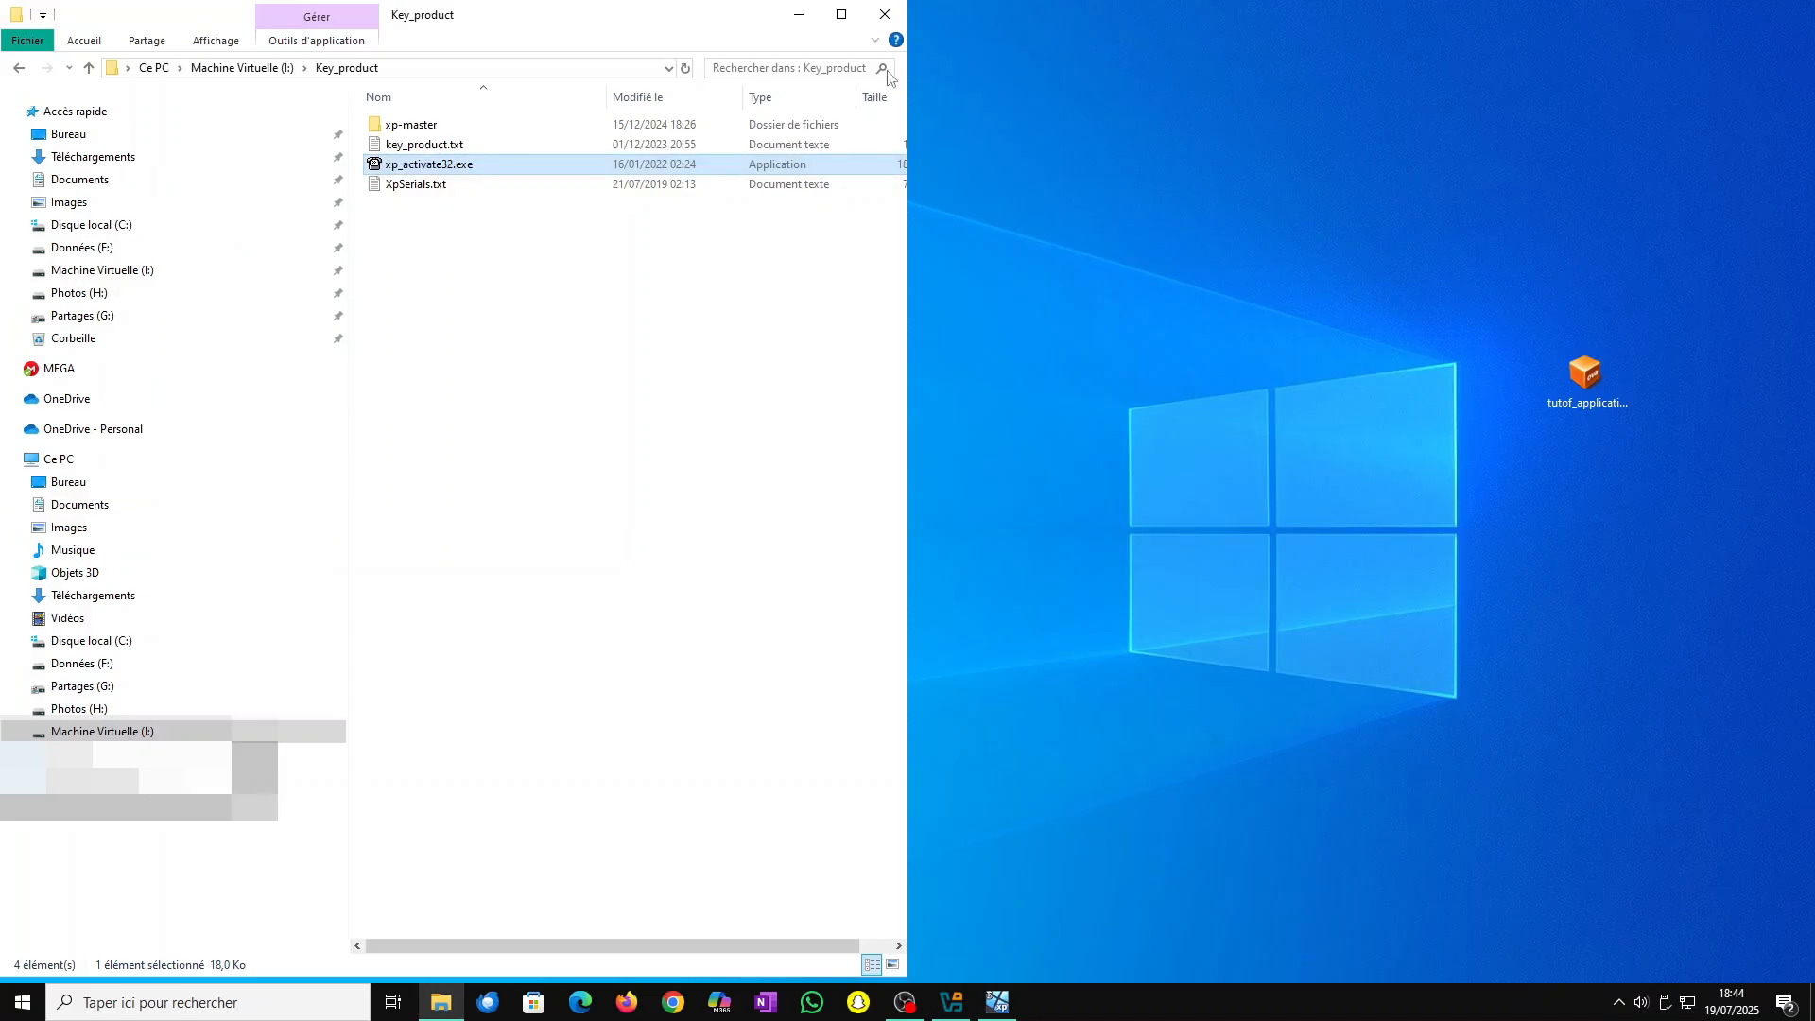
pyautogui.moveTo(763, 19); pyautogui.dragTo(1745, 619)
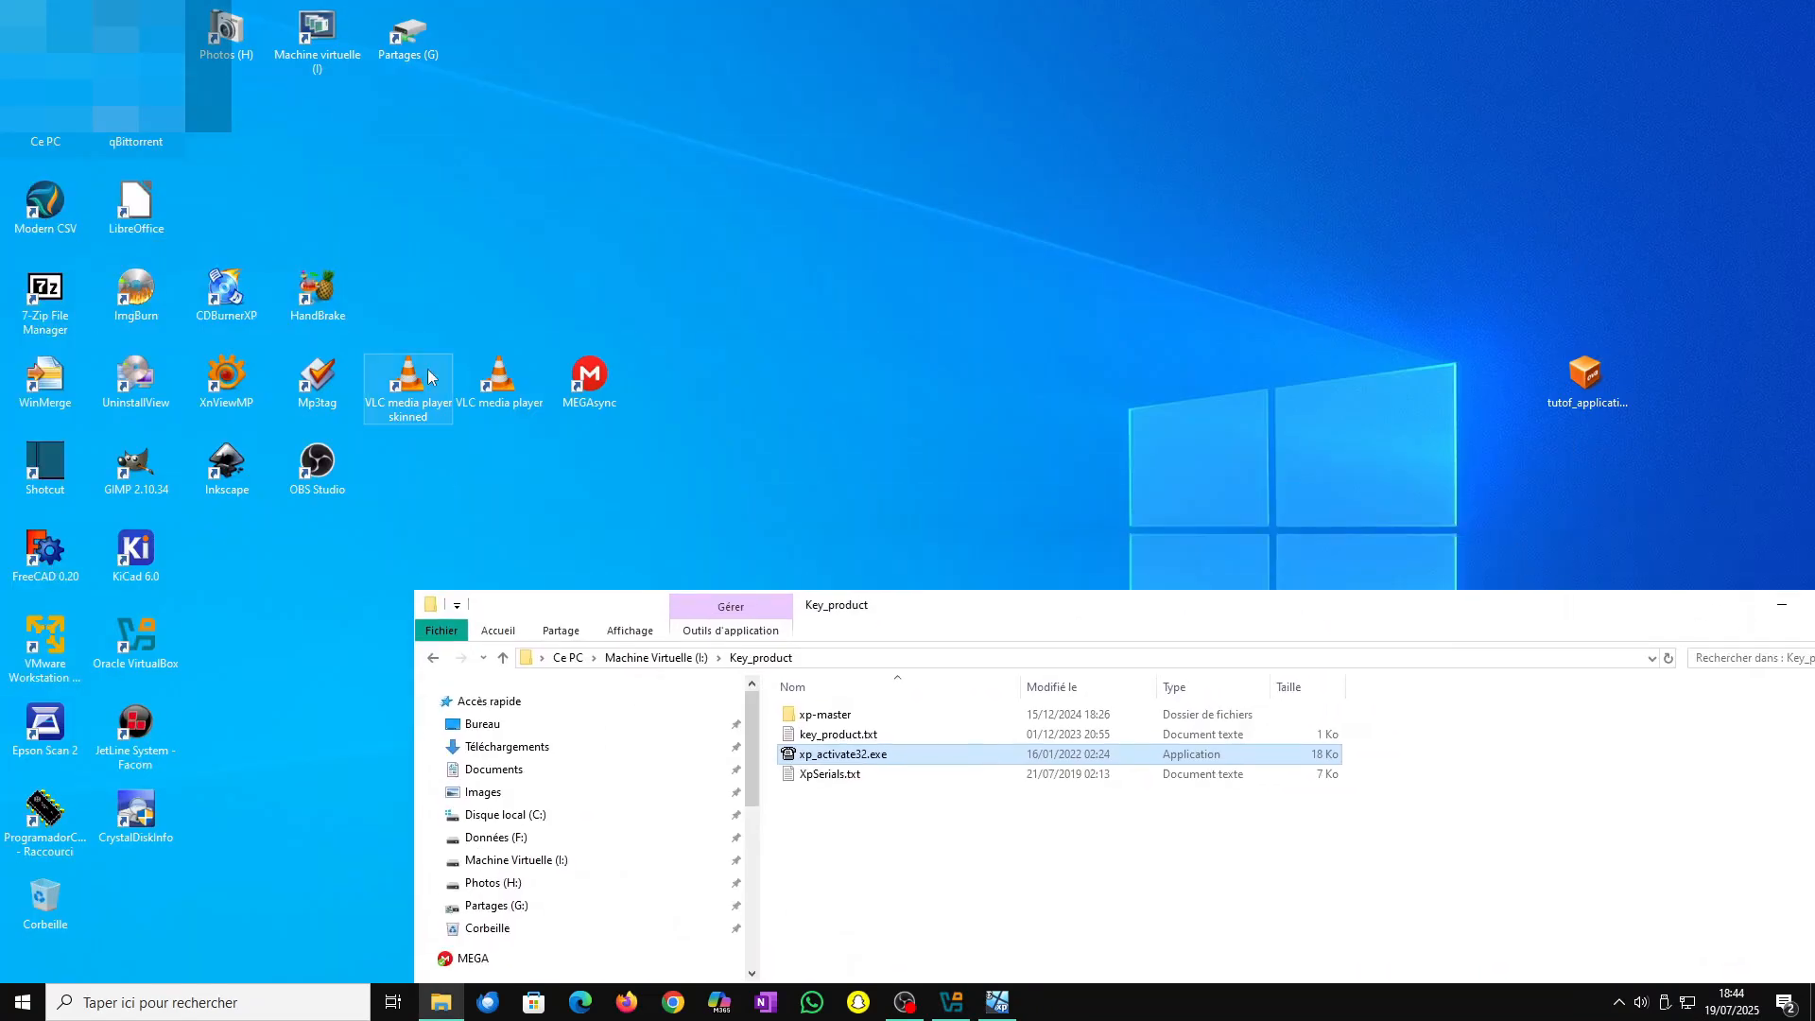
pyautogui.moveTo(1729, 607); pyautogui.dragTo(1452, 610)
pyautogui.doubleClick(120, 298)
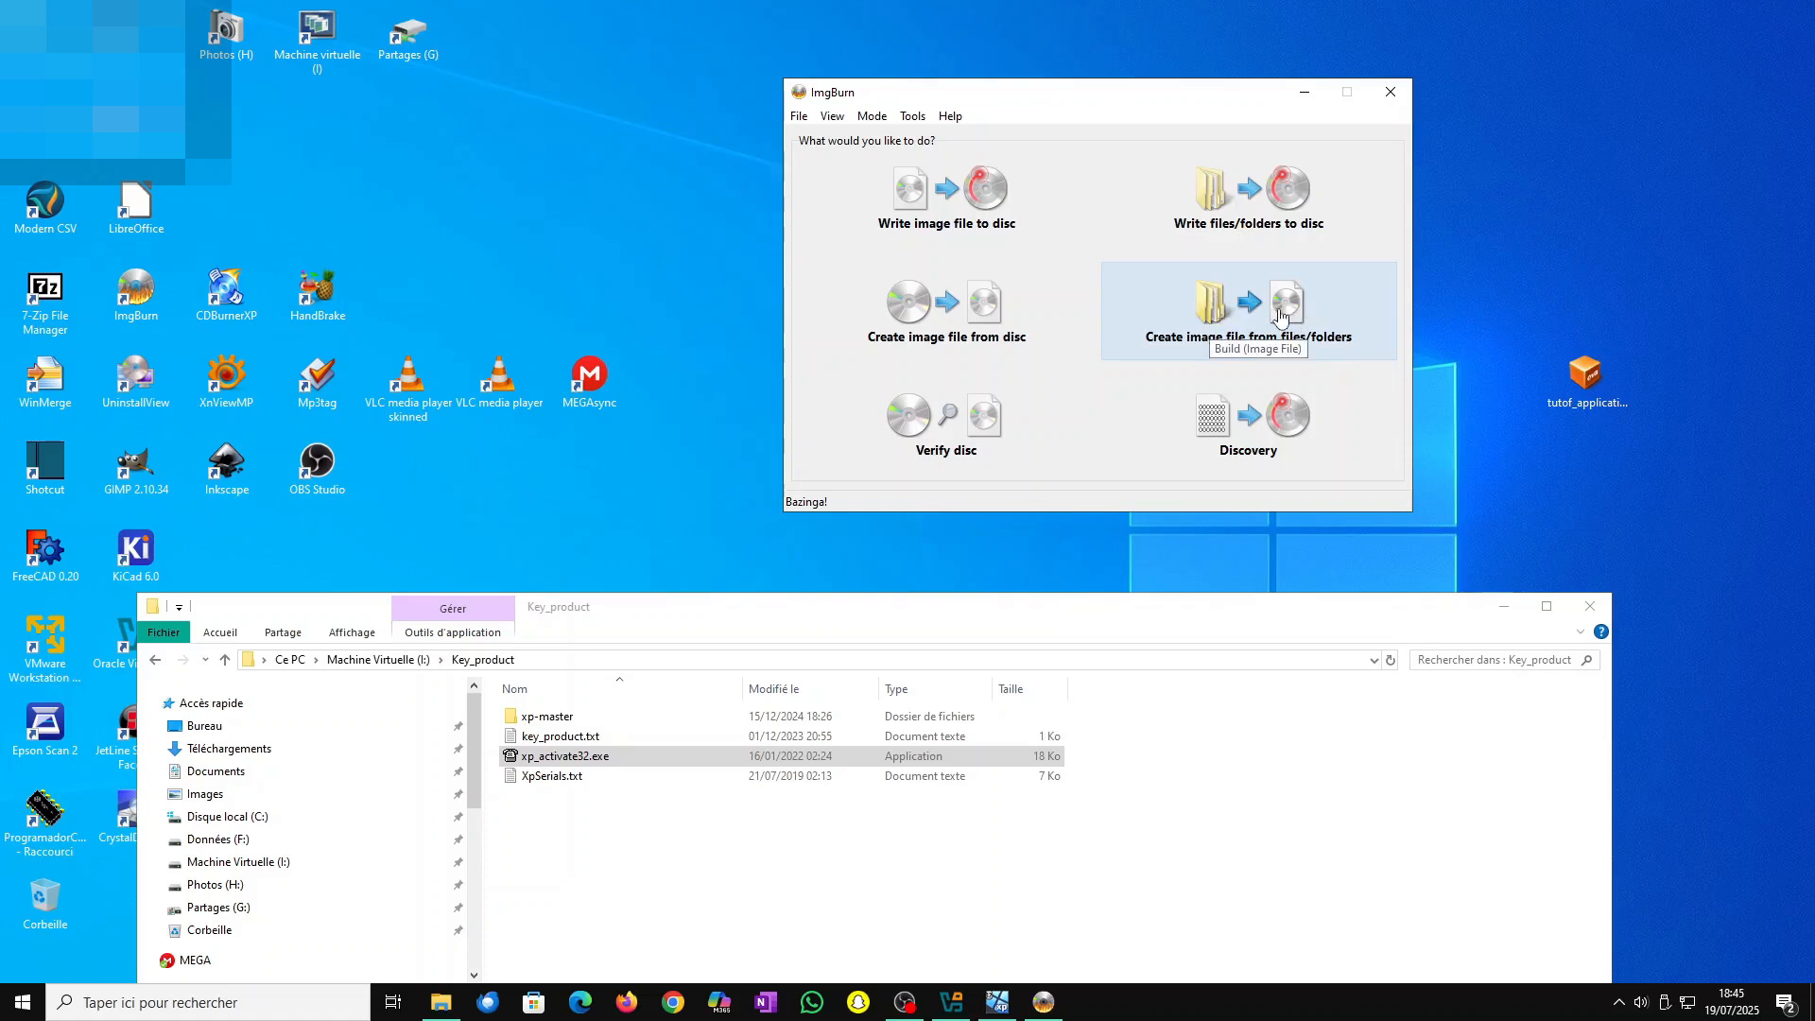
pyautogui.click(1278, 319)
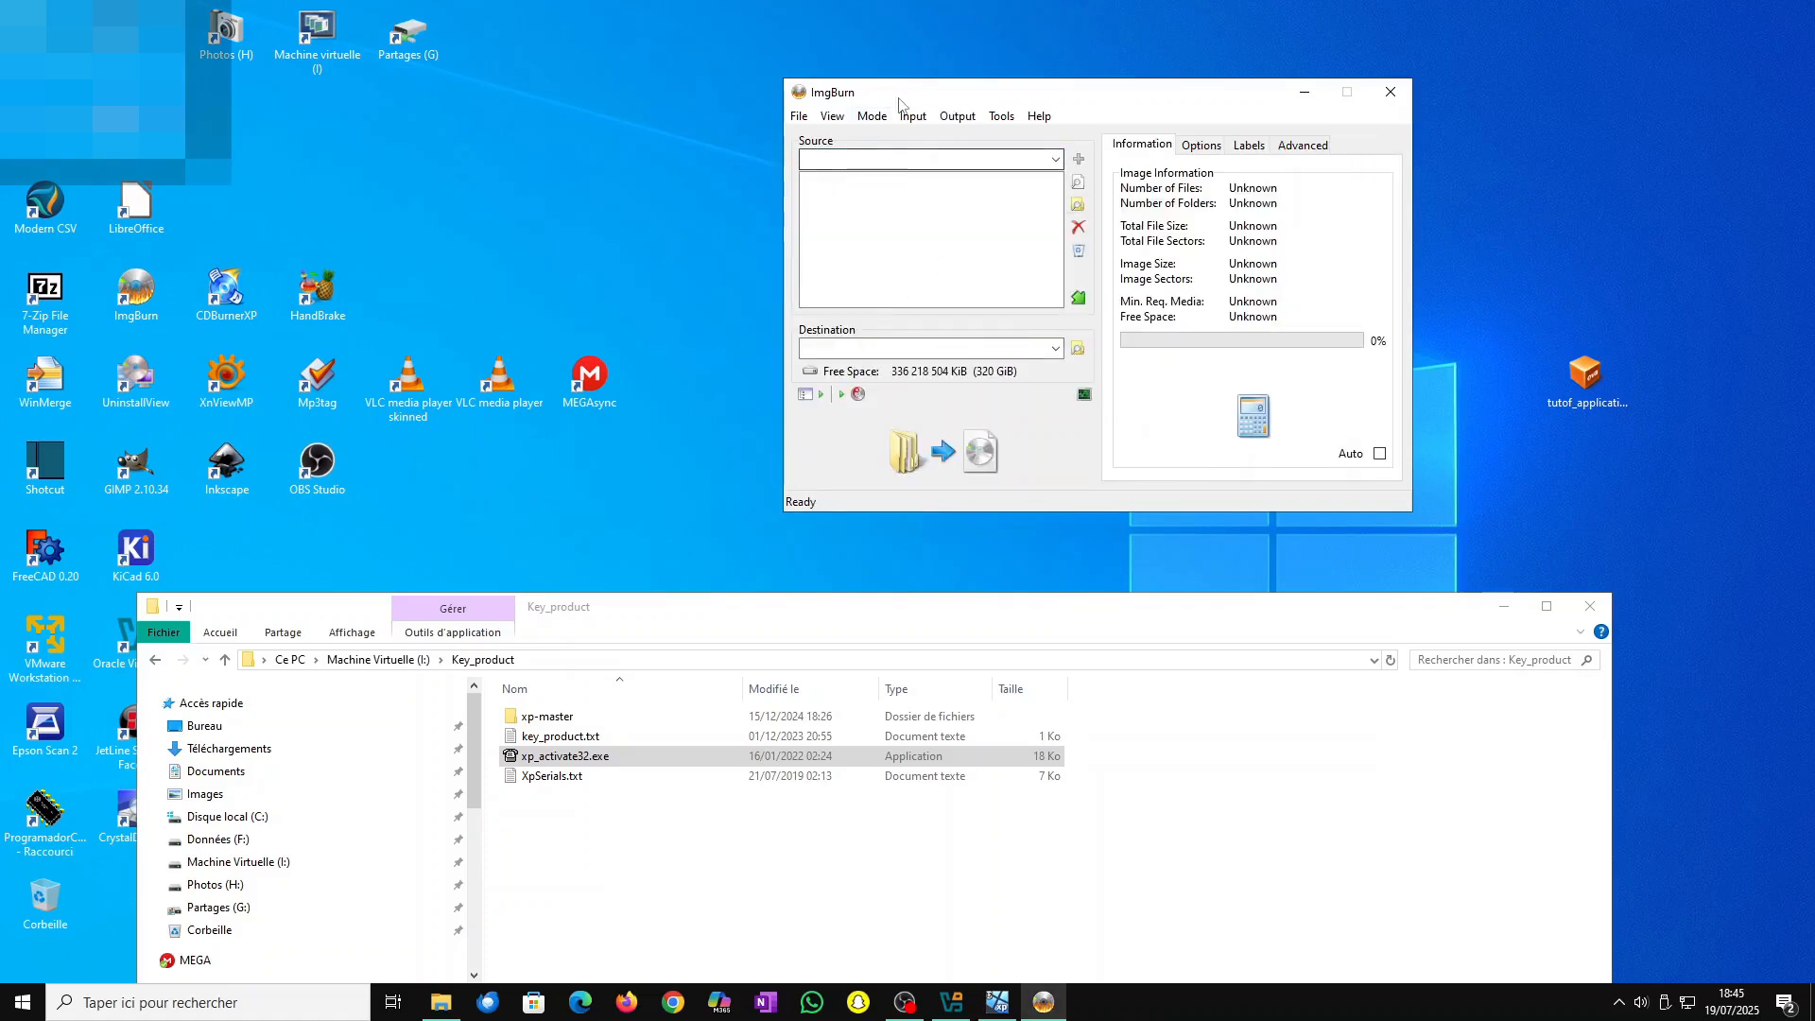
# - Add xp_activate32.exe from the Key_product folder on Machine Virtuelle (I:) as the source of the disc image
pyautogui.moveTo(897, 98); pyautogui.dragTo(915, 110)
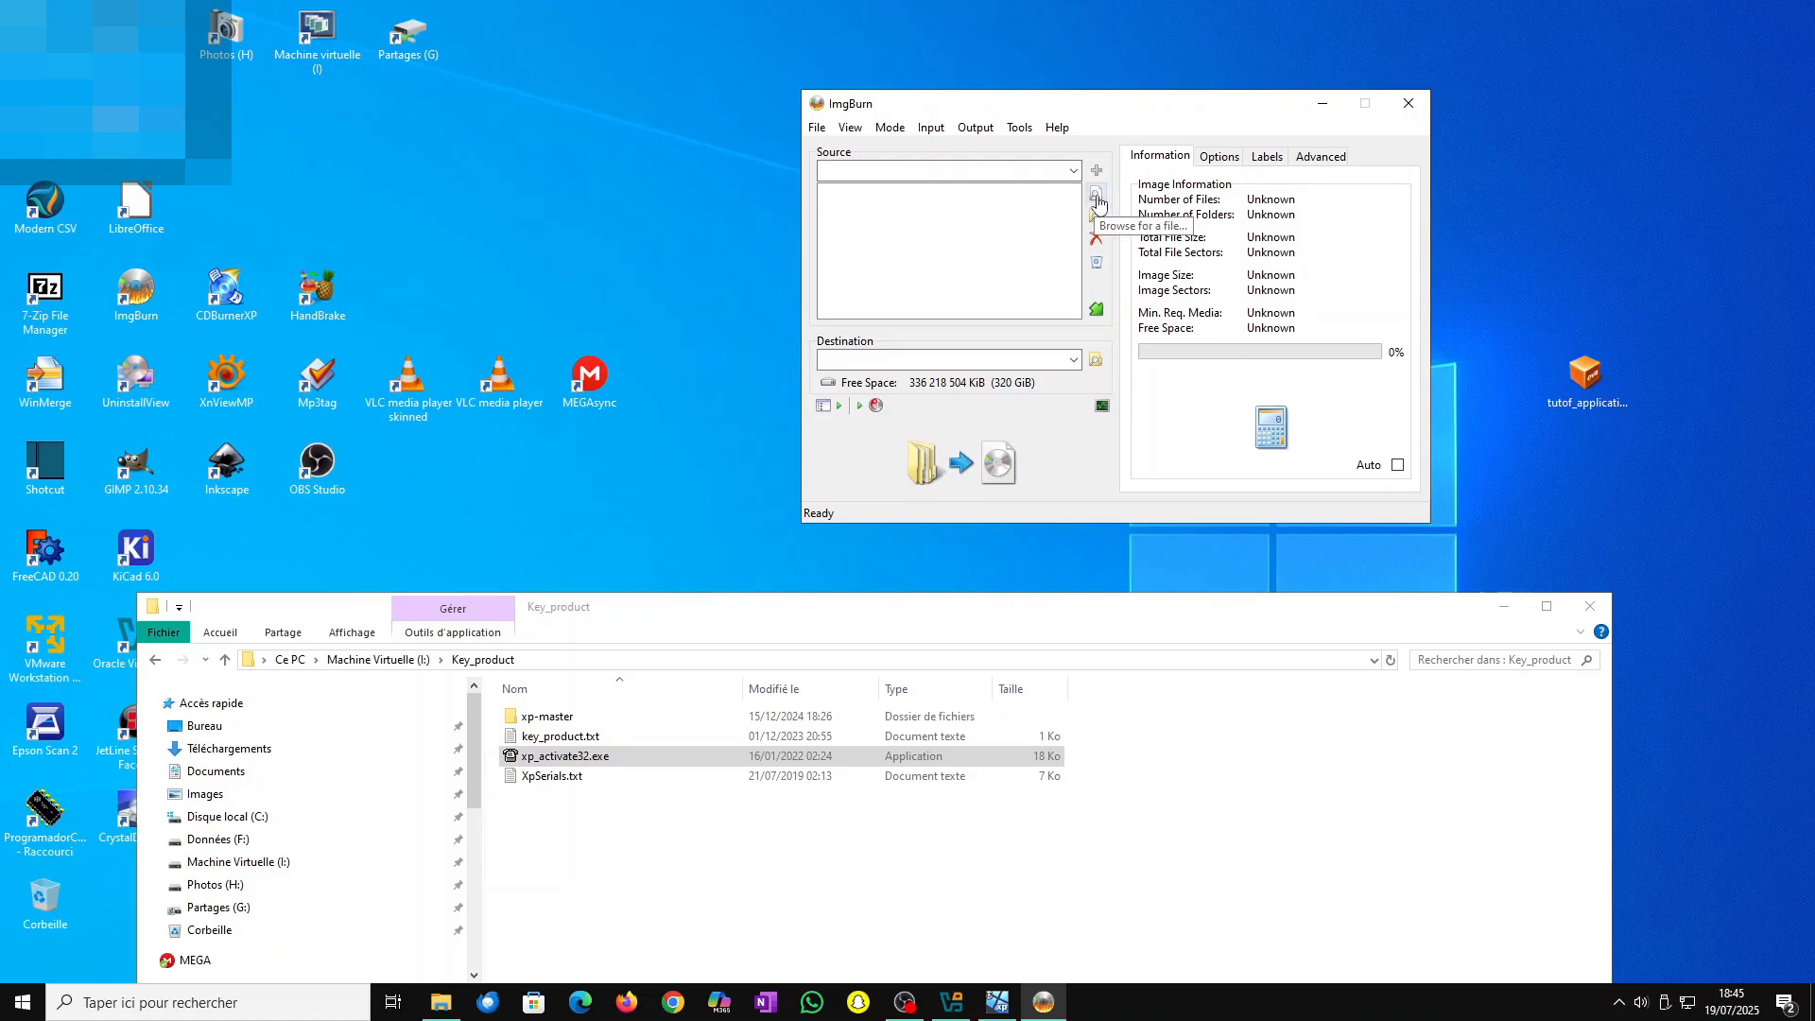
pyautogui.click(1097, 201)
pyautogui.scroll(2, 945, 425)
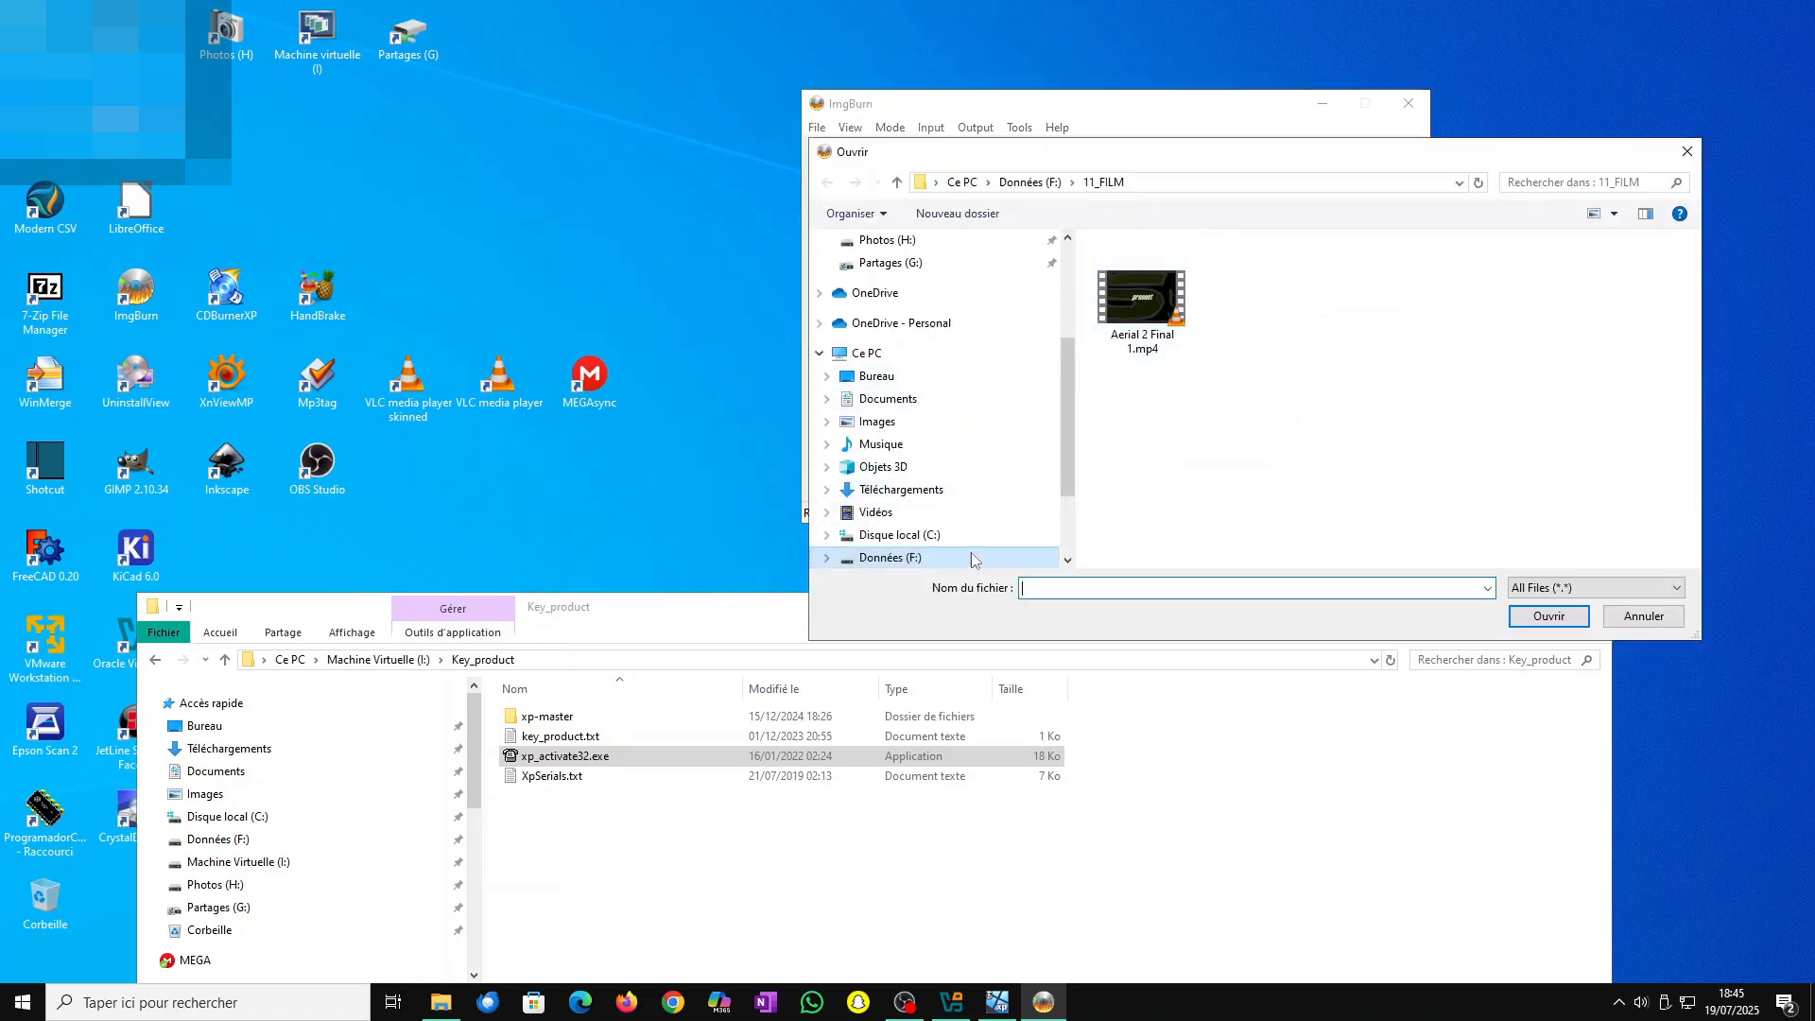
pyautogui.scroll(-1, 935, 520)
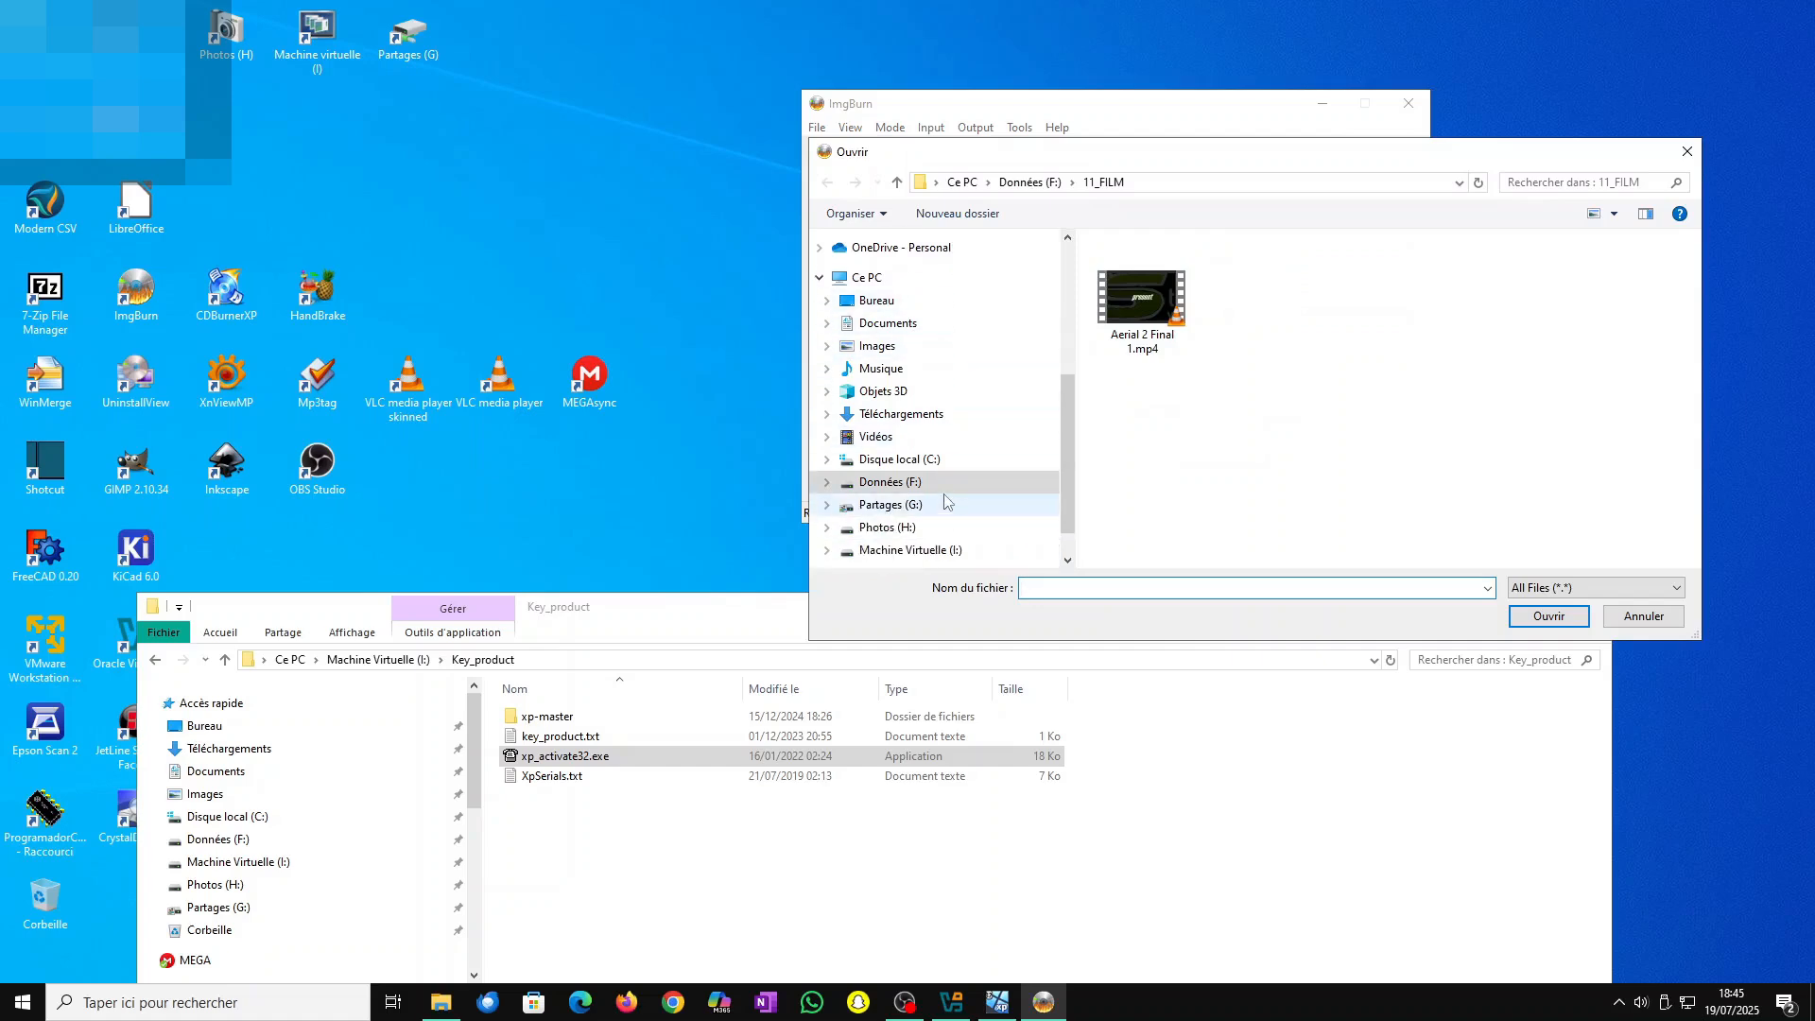
pyautogui.click(933, 552)
pyautogui.doubleClick(1145, 304)
pyautogui.moveTo(1182, 164); pyautogui.dragTo(935, 463)
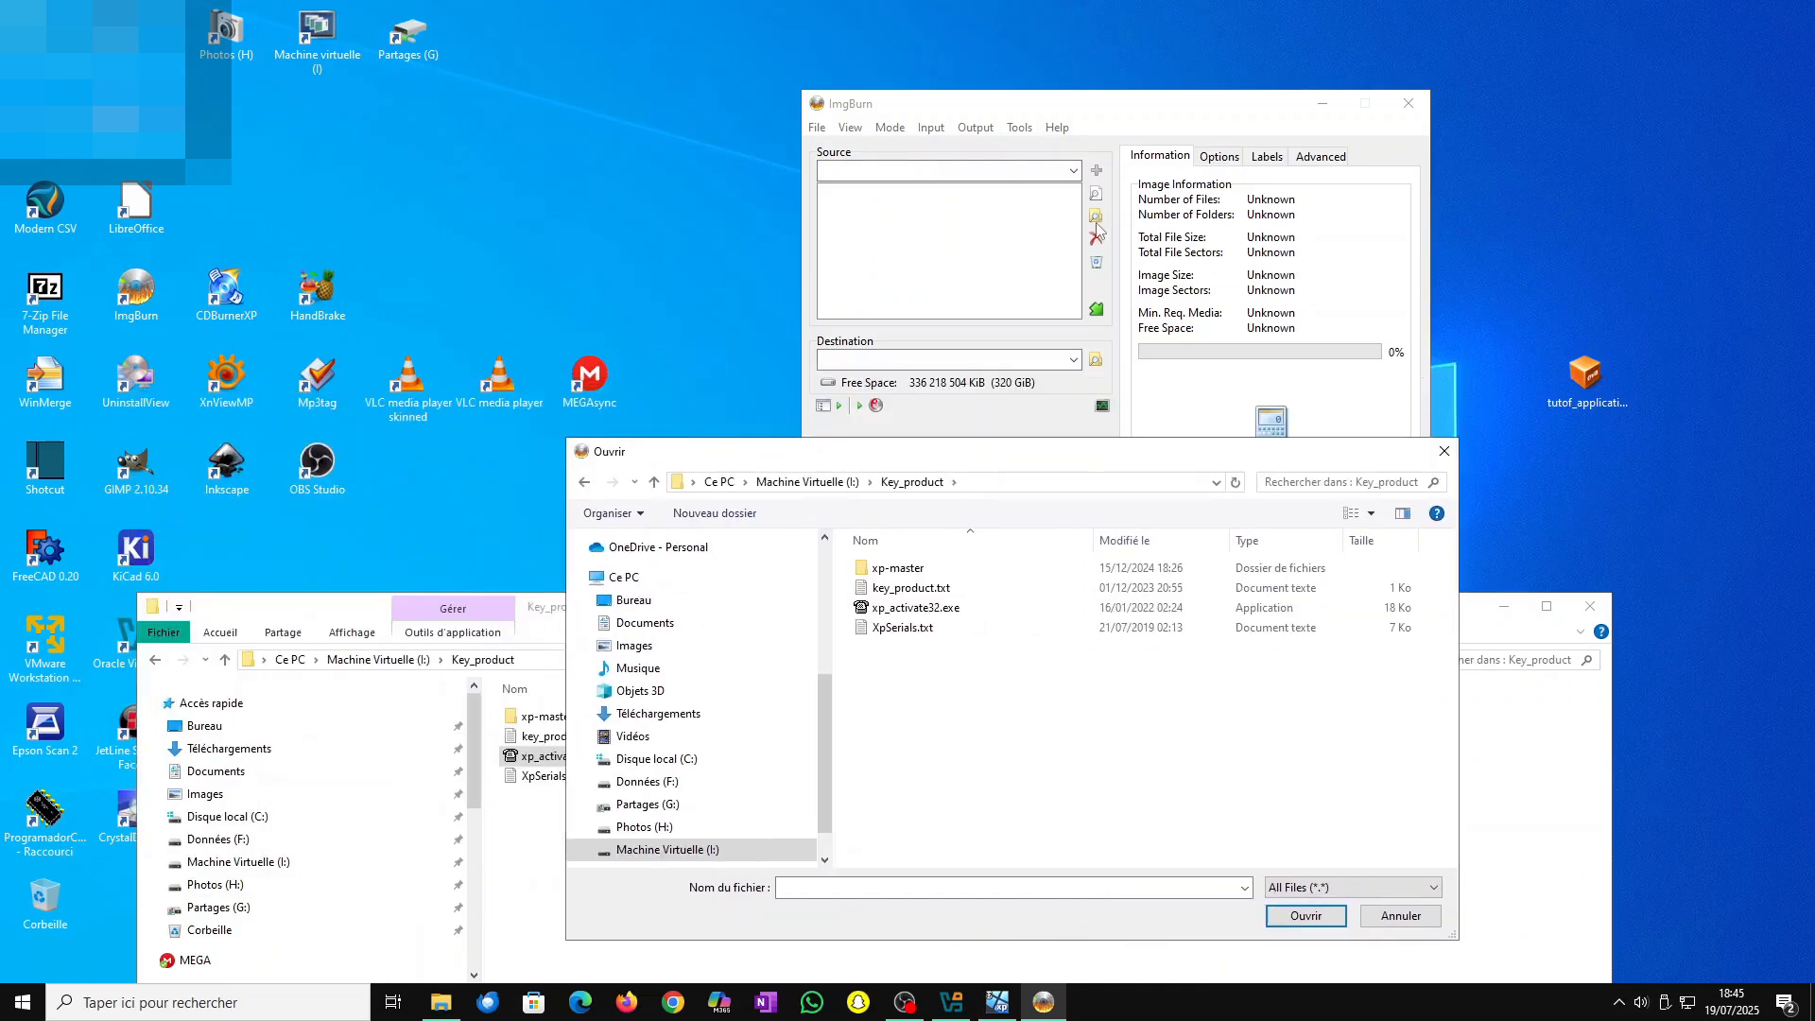
pyautogui.click(955, 611)
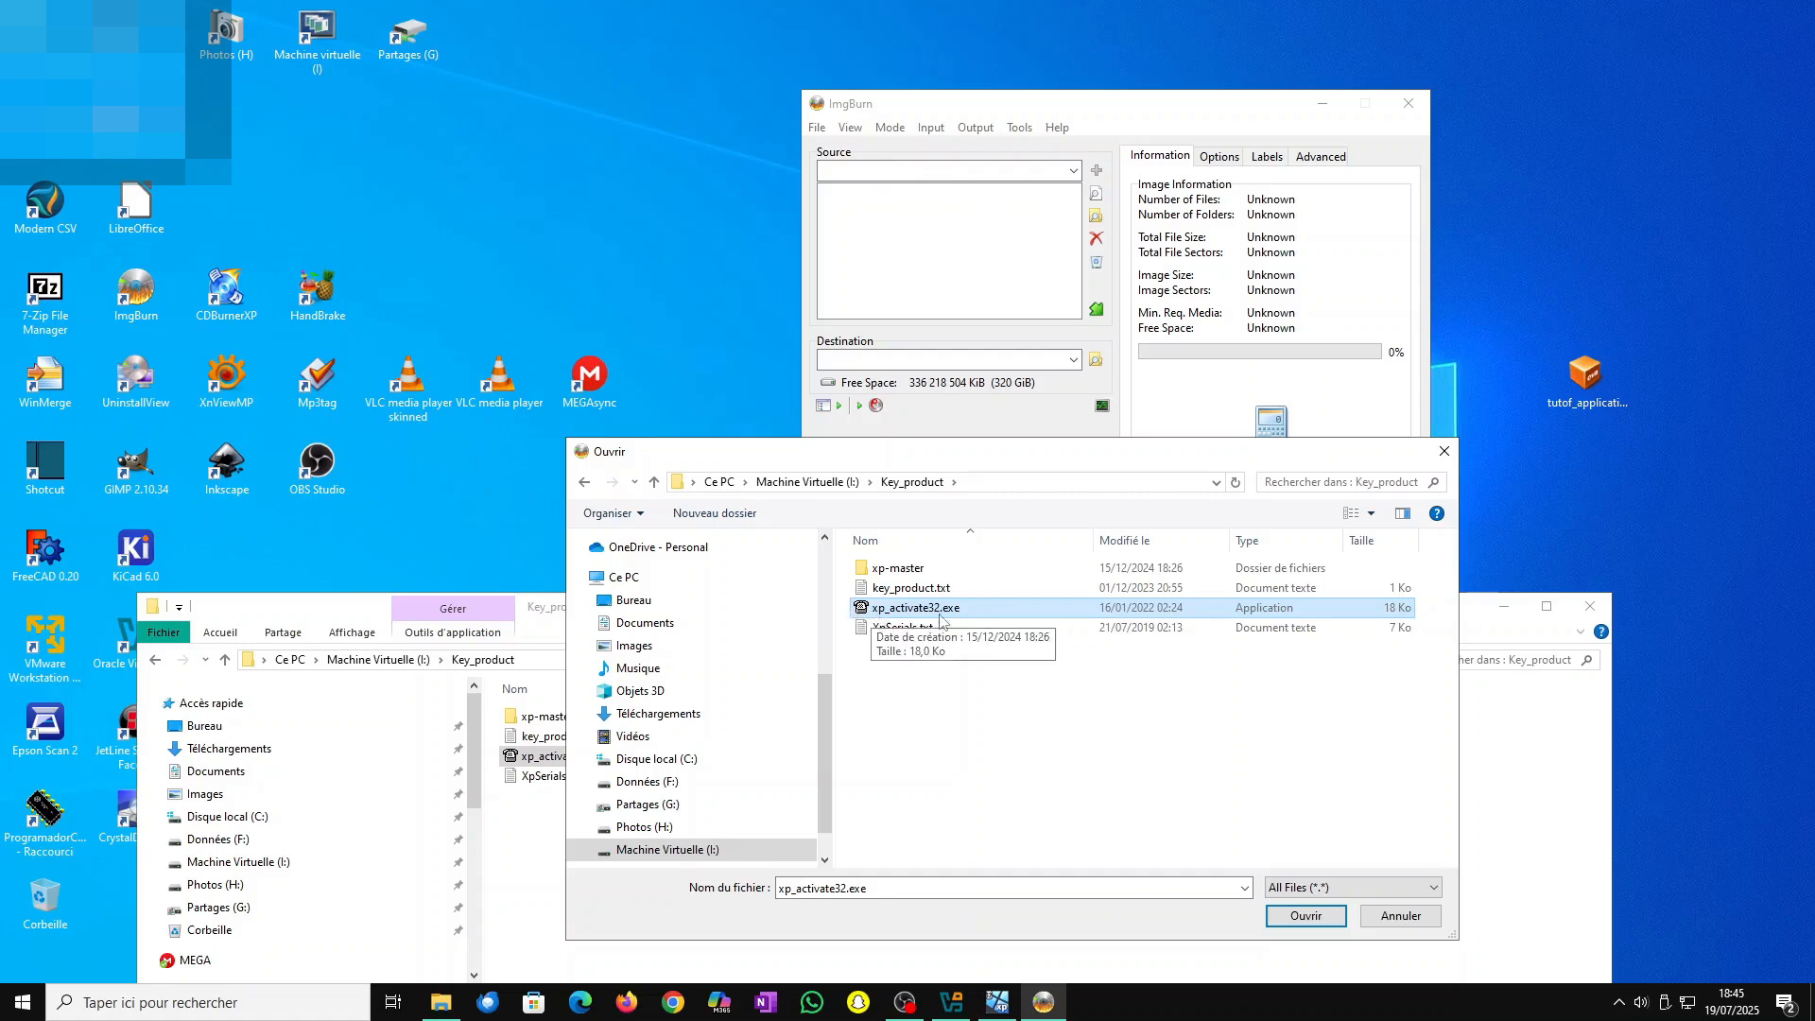
pyautogui.click(1296, 921)
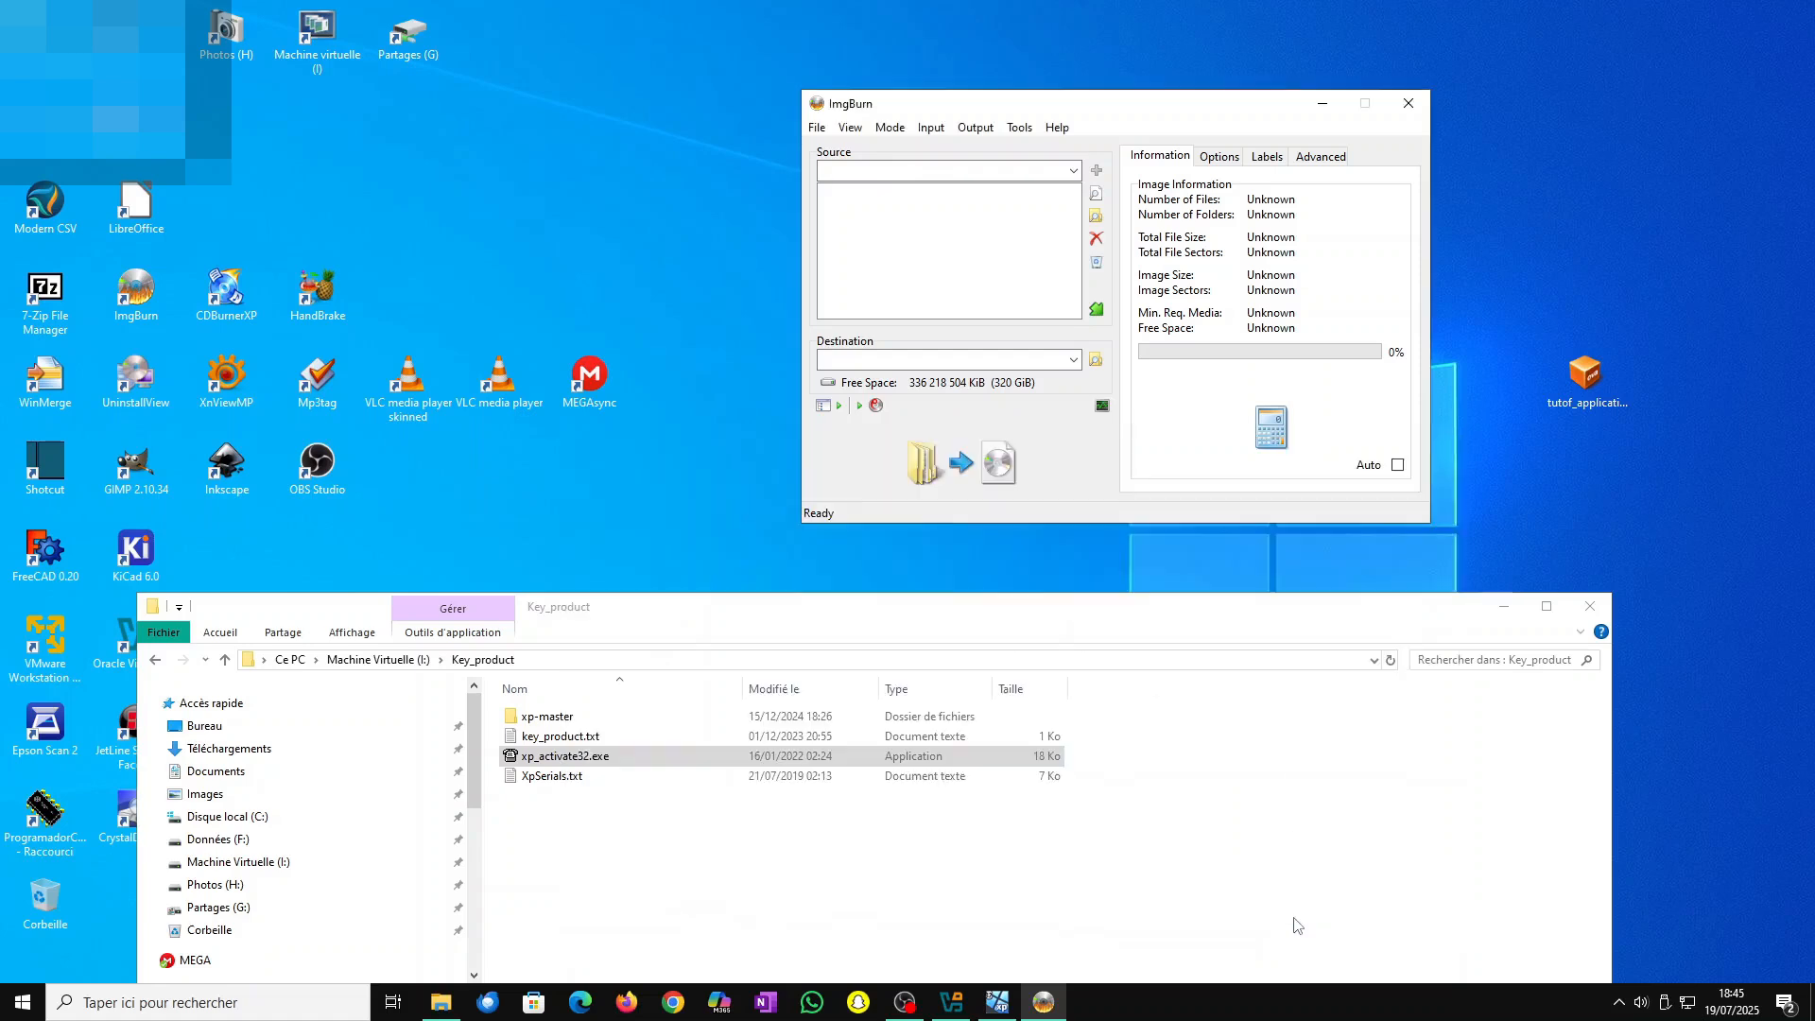
# - Set the image destination to an ISO file named iso_xp_activate32 on the Bureau
pyautogui.click(1096, 360)
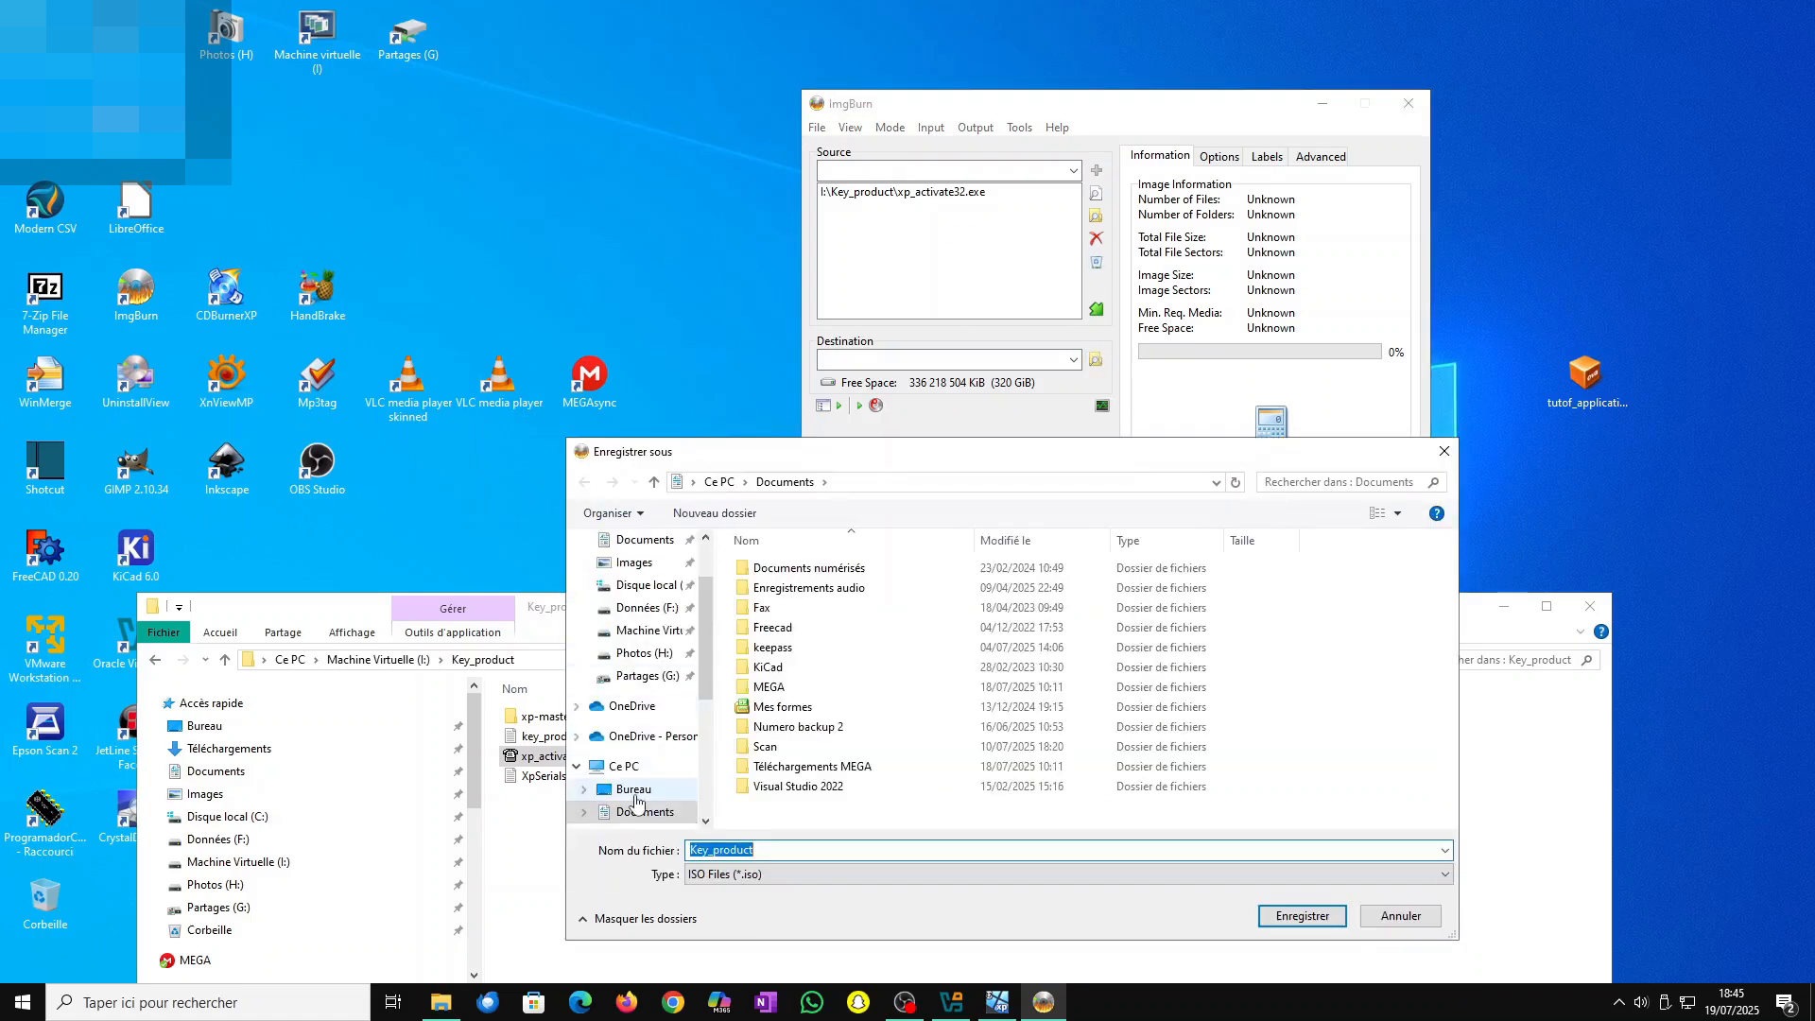
pyautogui.click(634, 793)
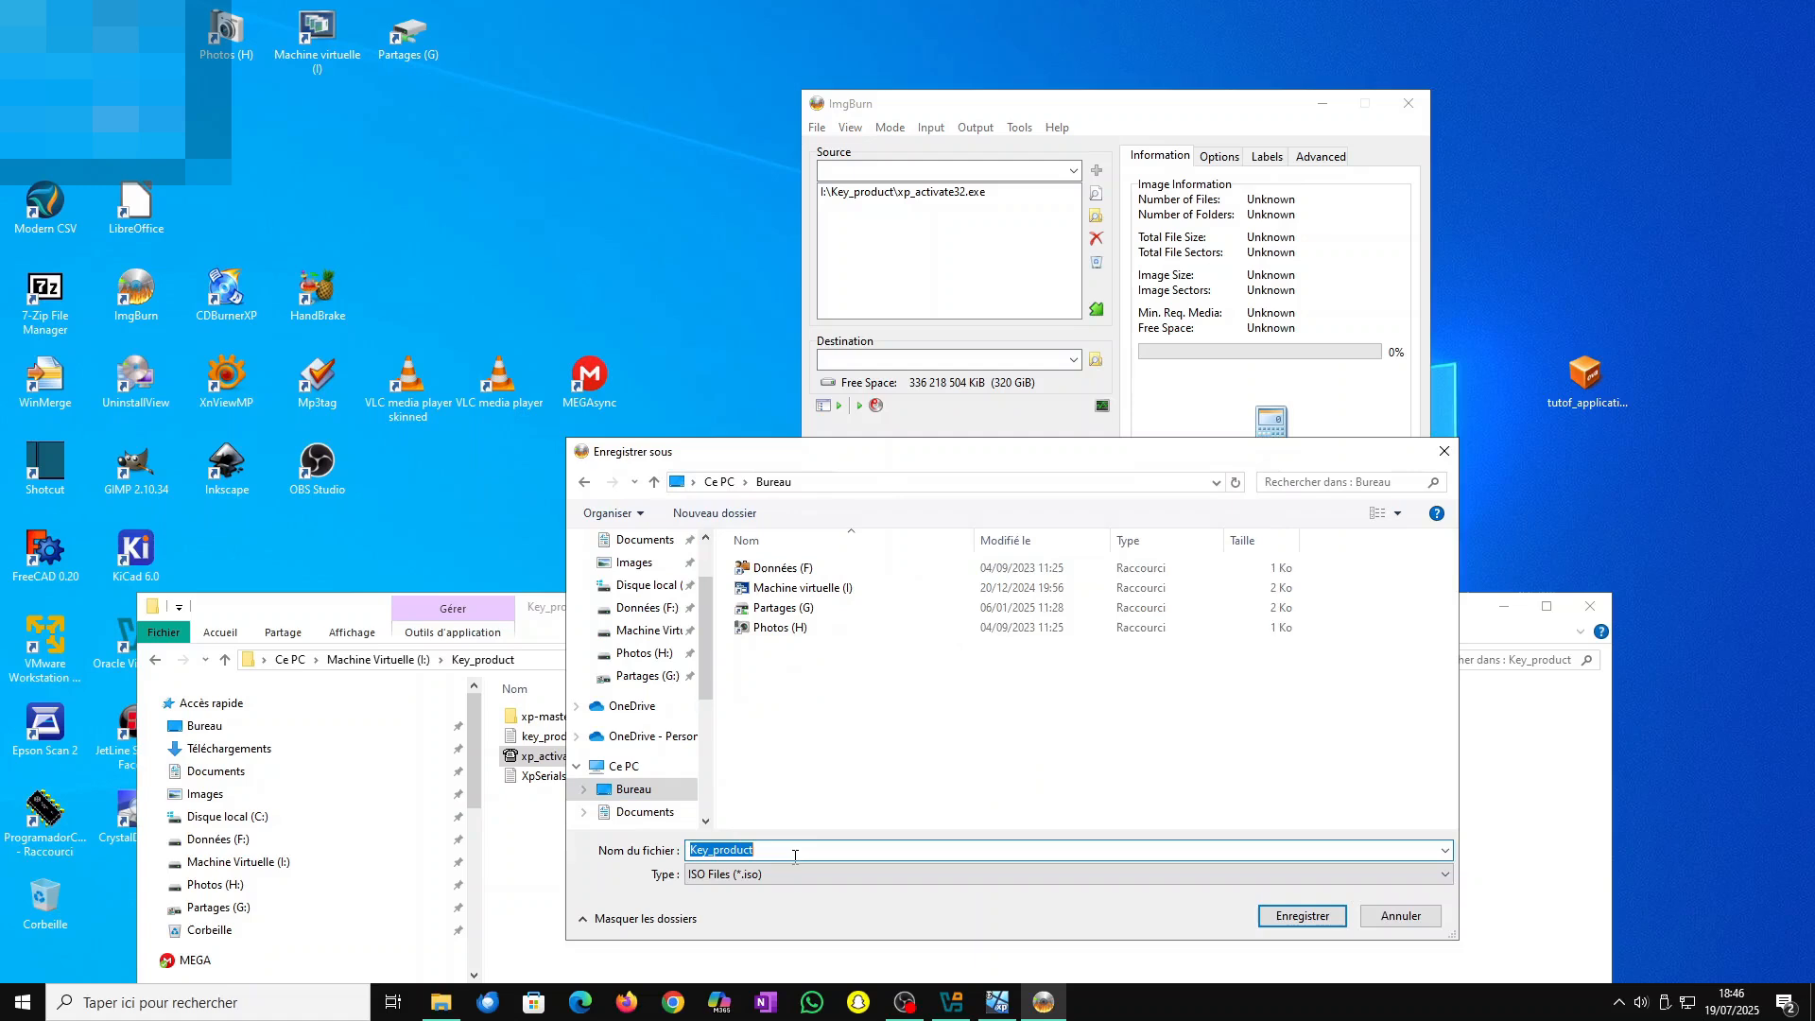
pyautogui.write('iso_xp_activate32')
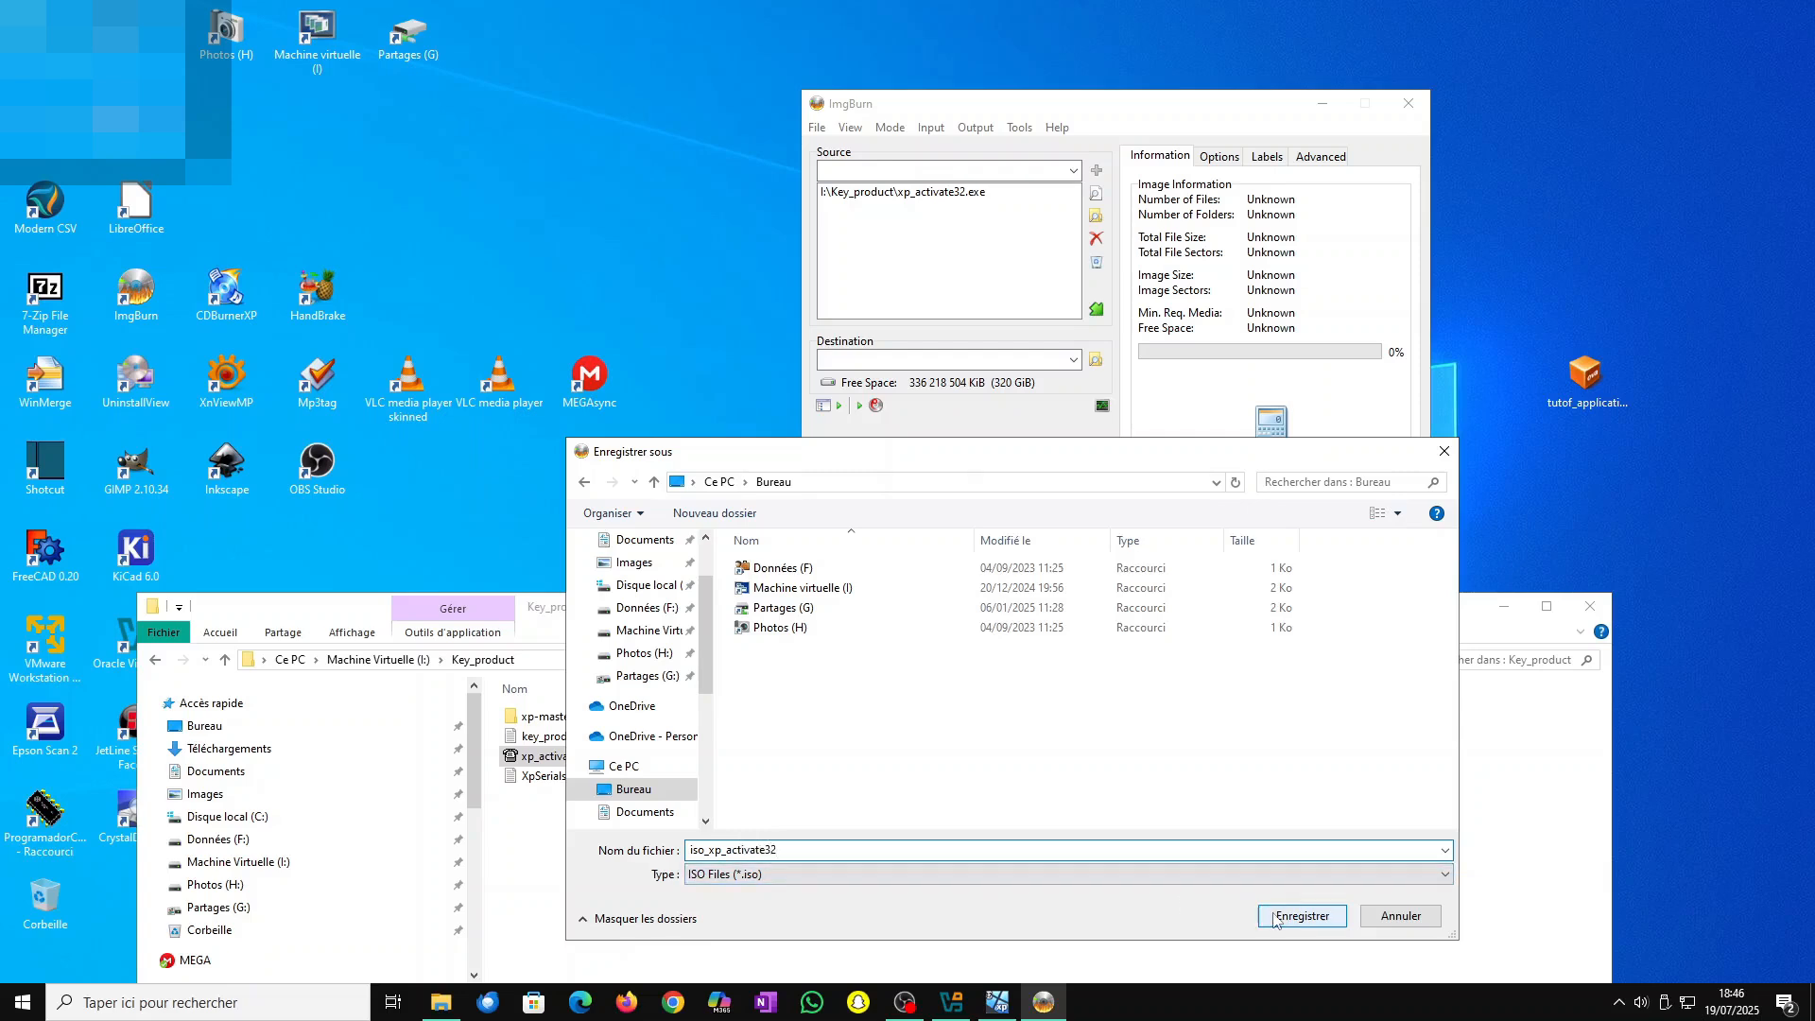
pyautogui.click(1302, 915)
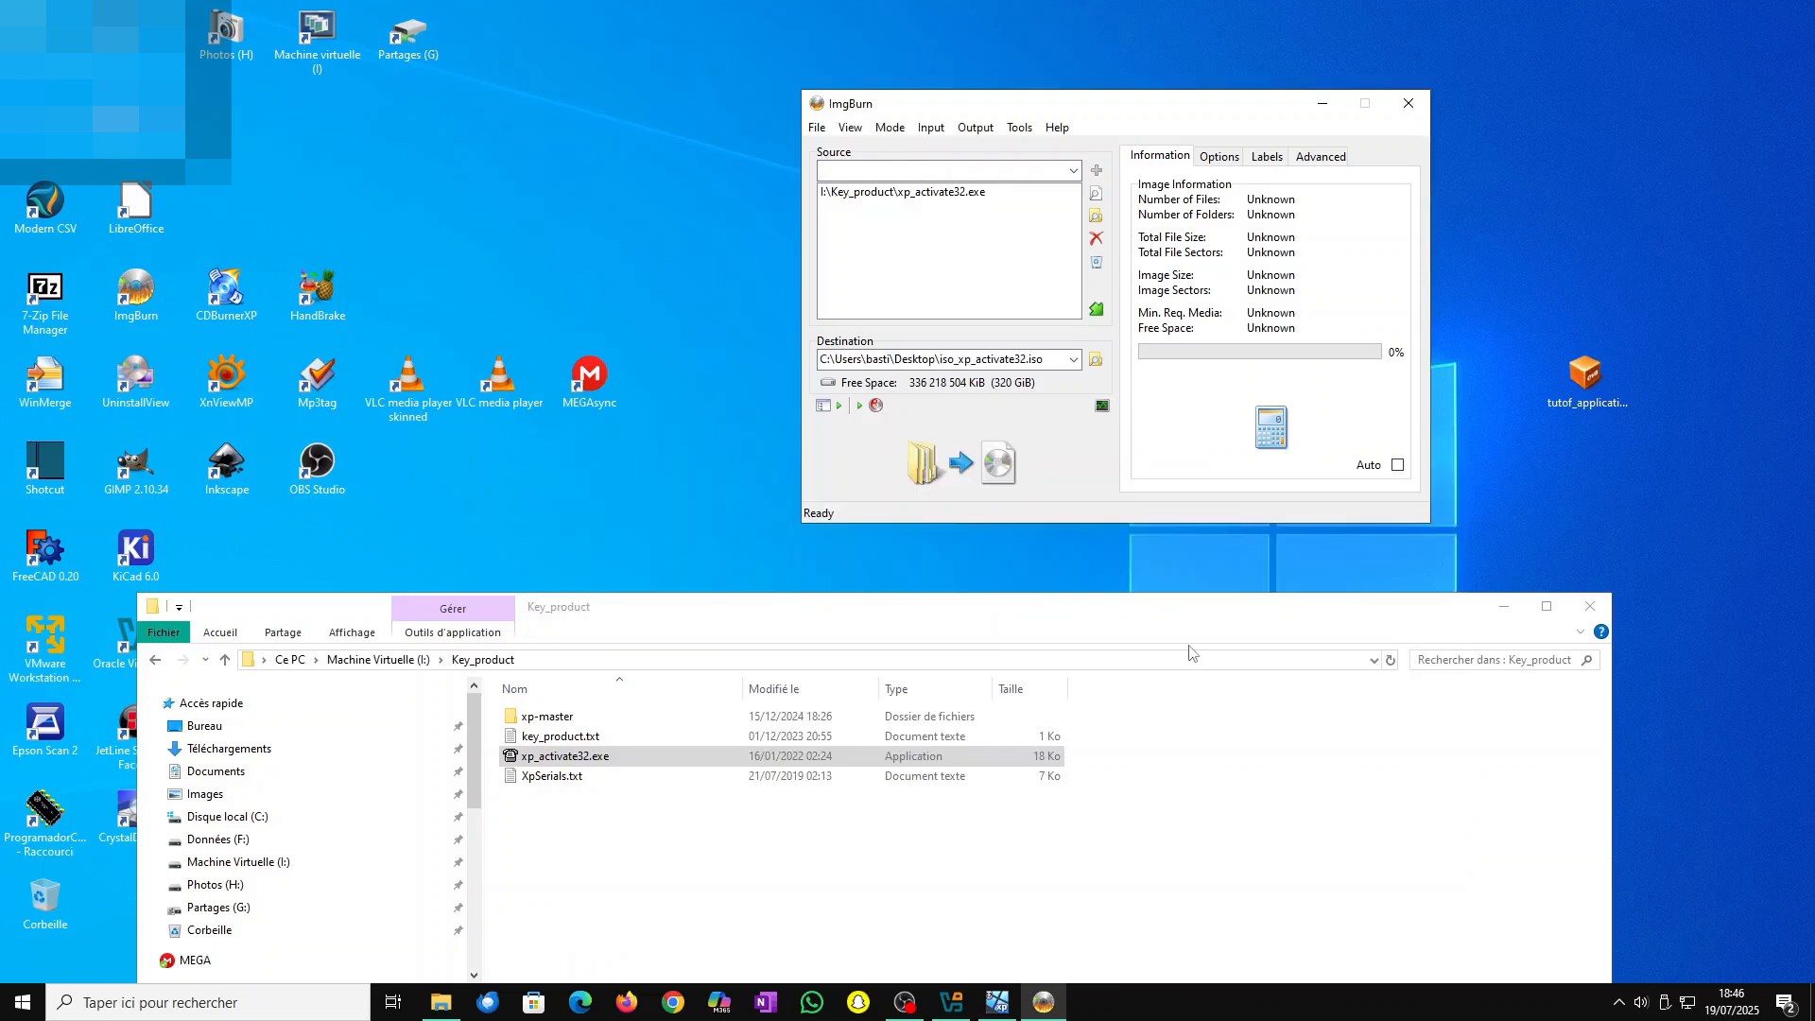
# - Build the ISO image, accepting the proposed Key_product volume label and the image summary
pyautogui.click(937, 469)
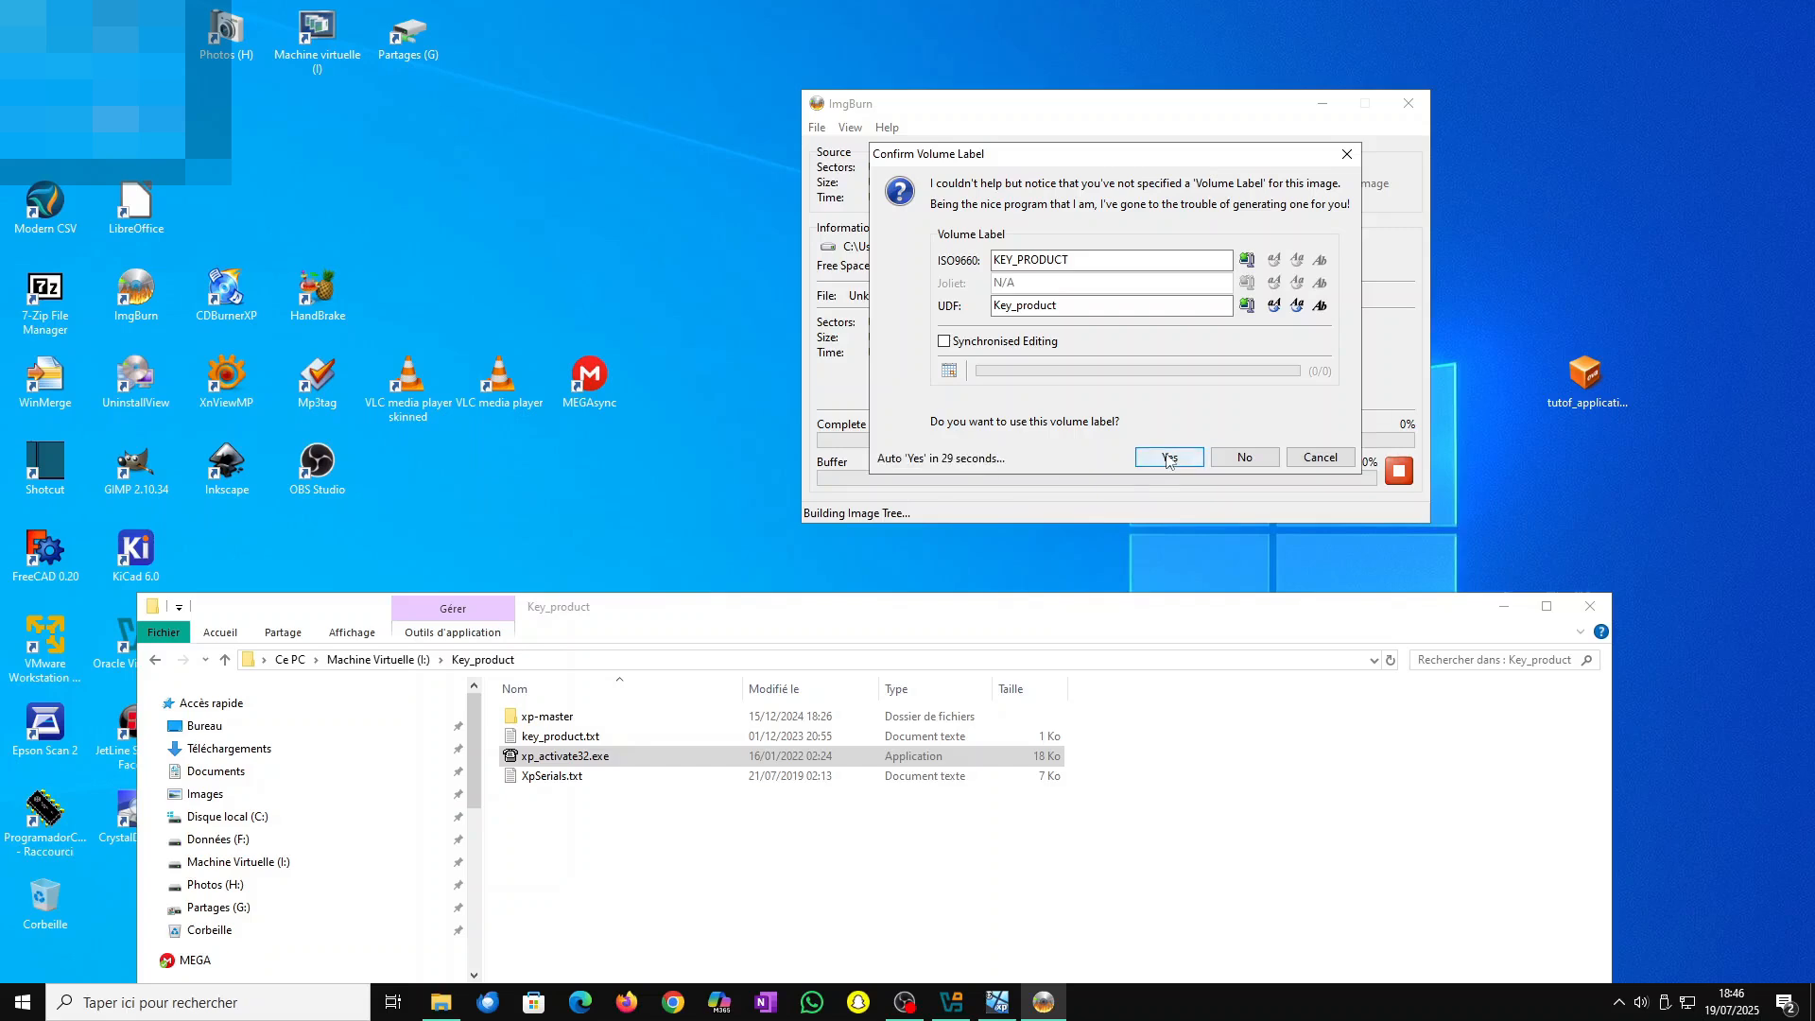
pyautogui.click(1169, 458)
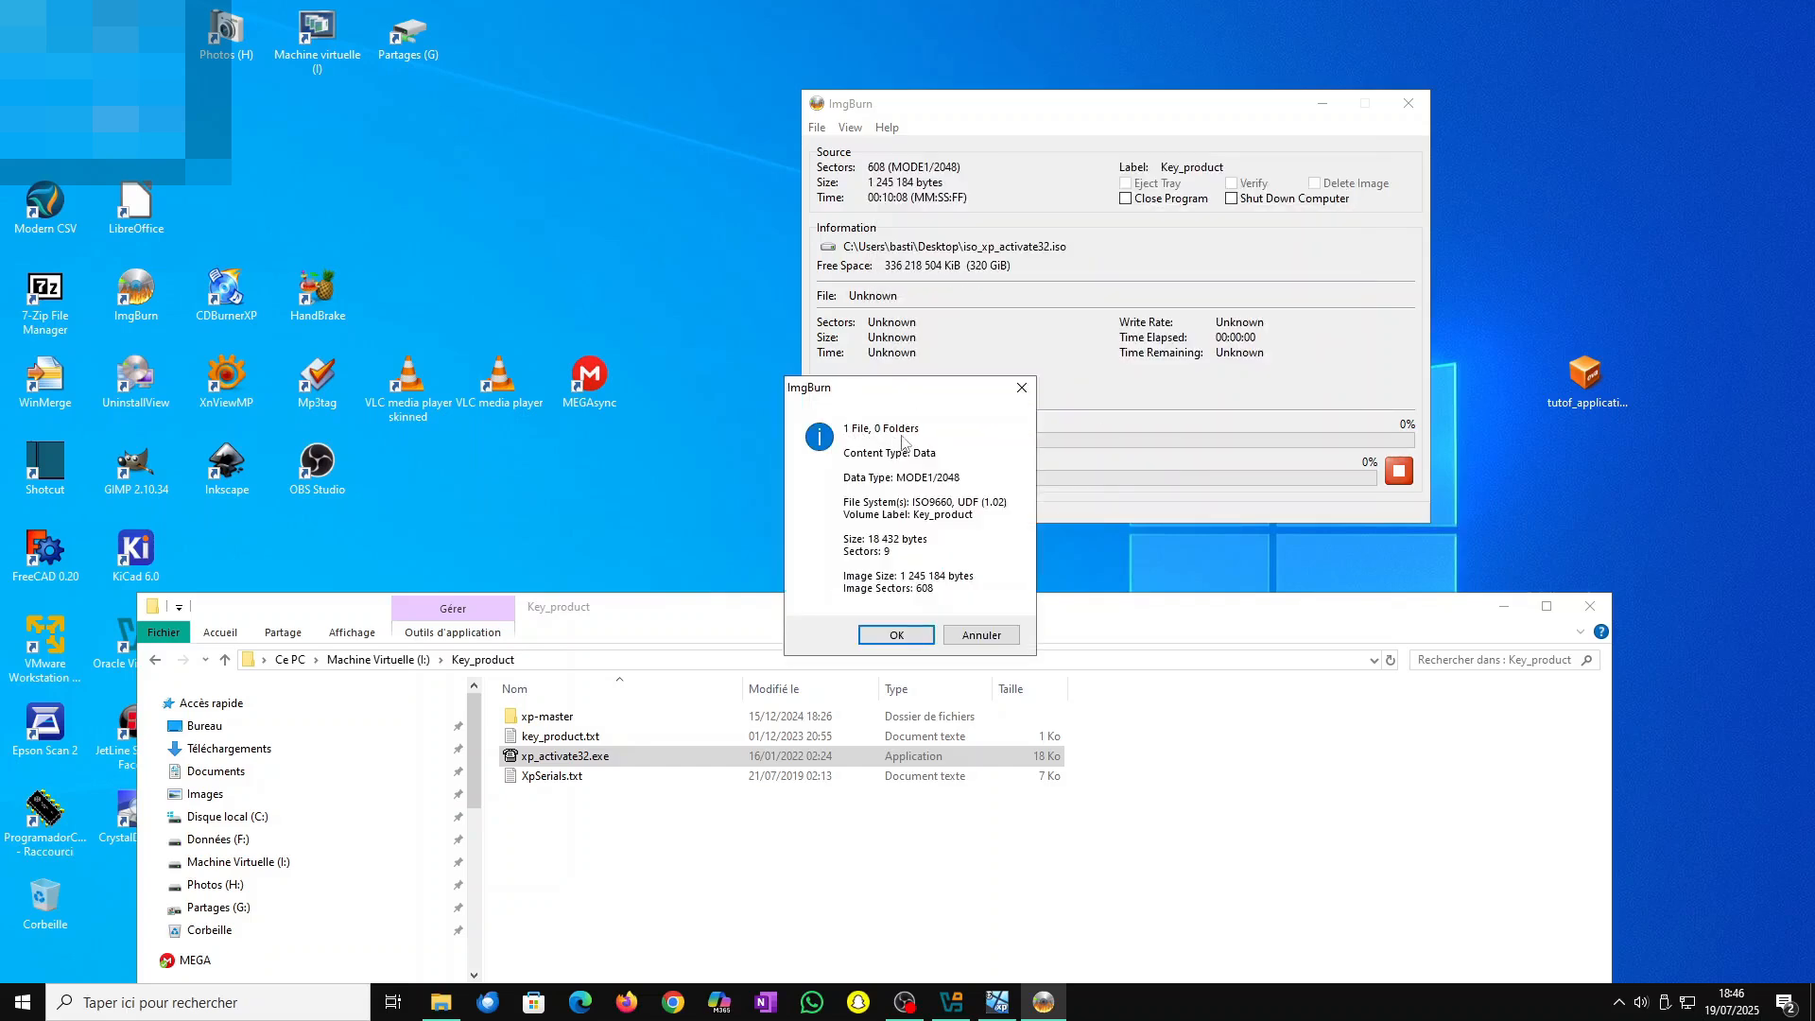
pyautogui.click(889, 635)
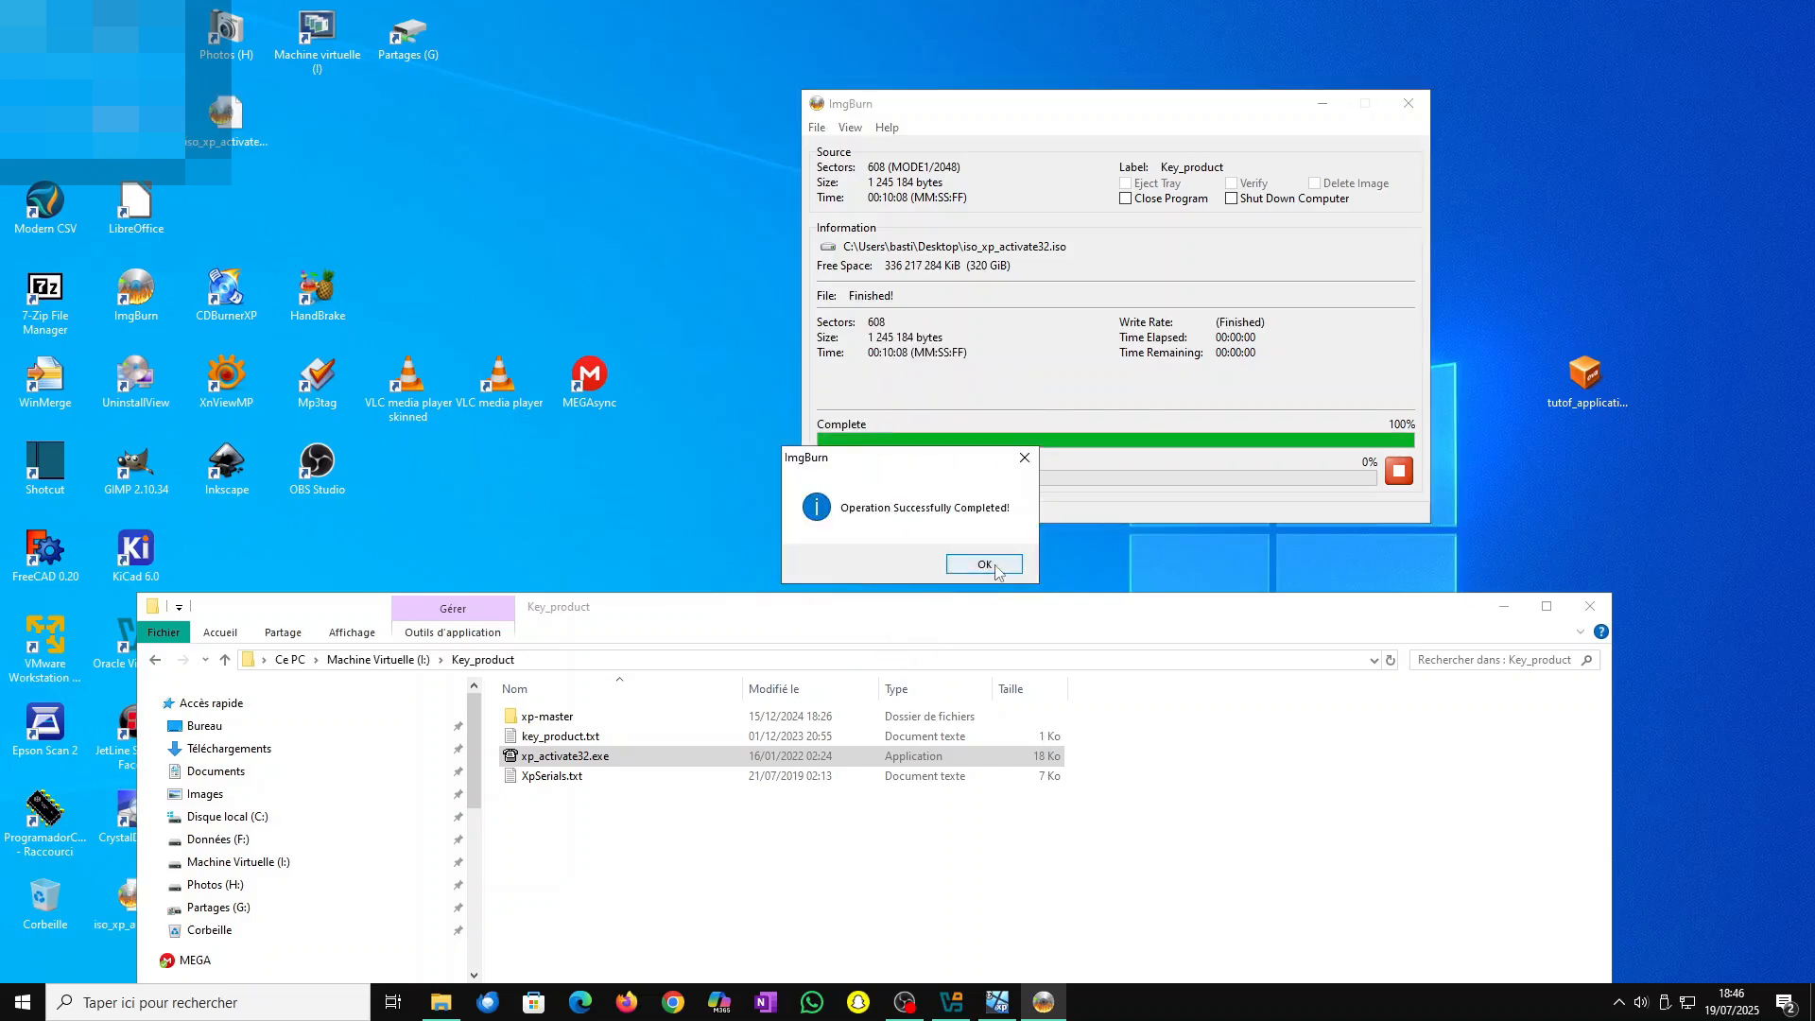
pyautogui.click(983, 564)
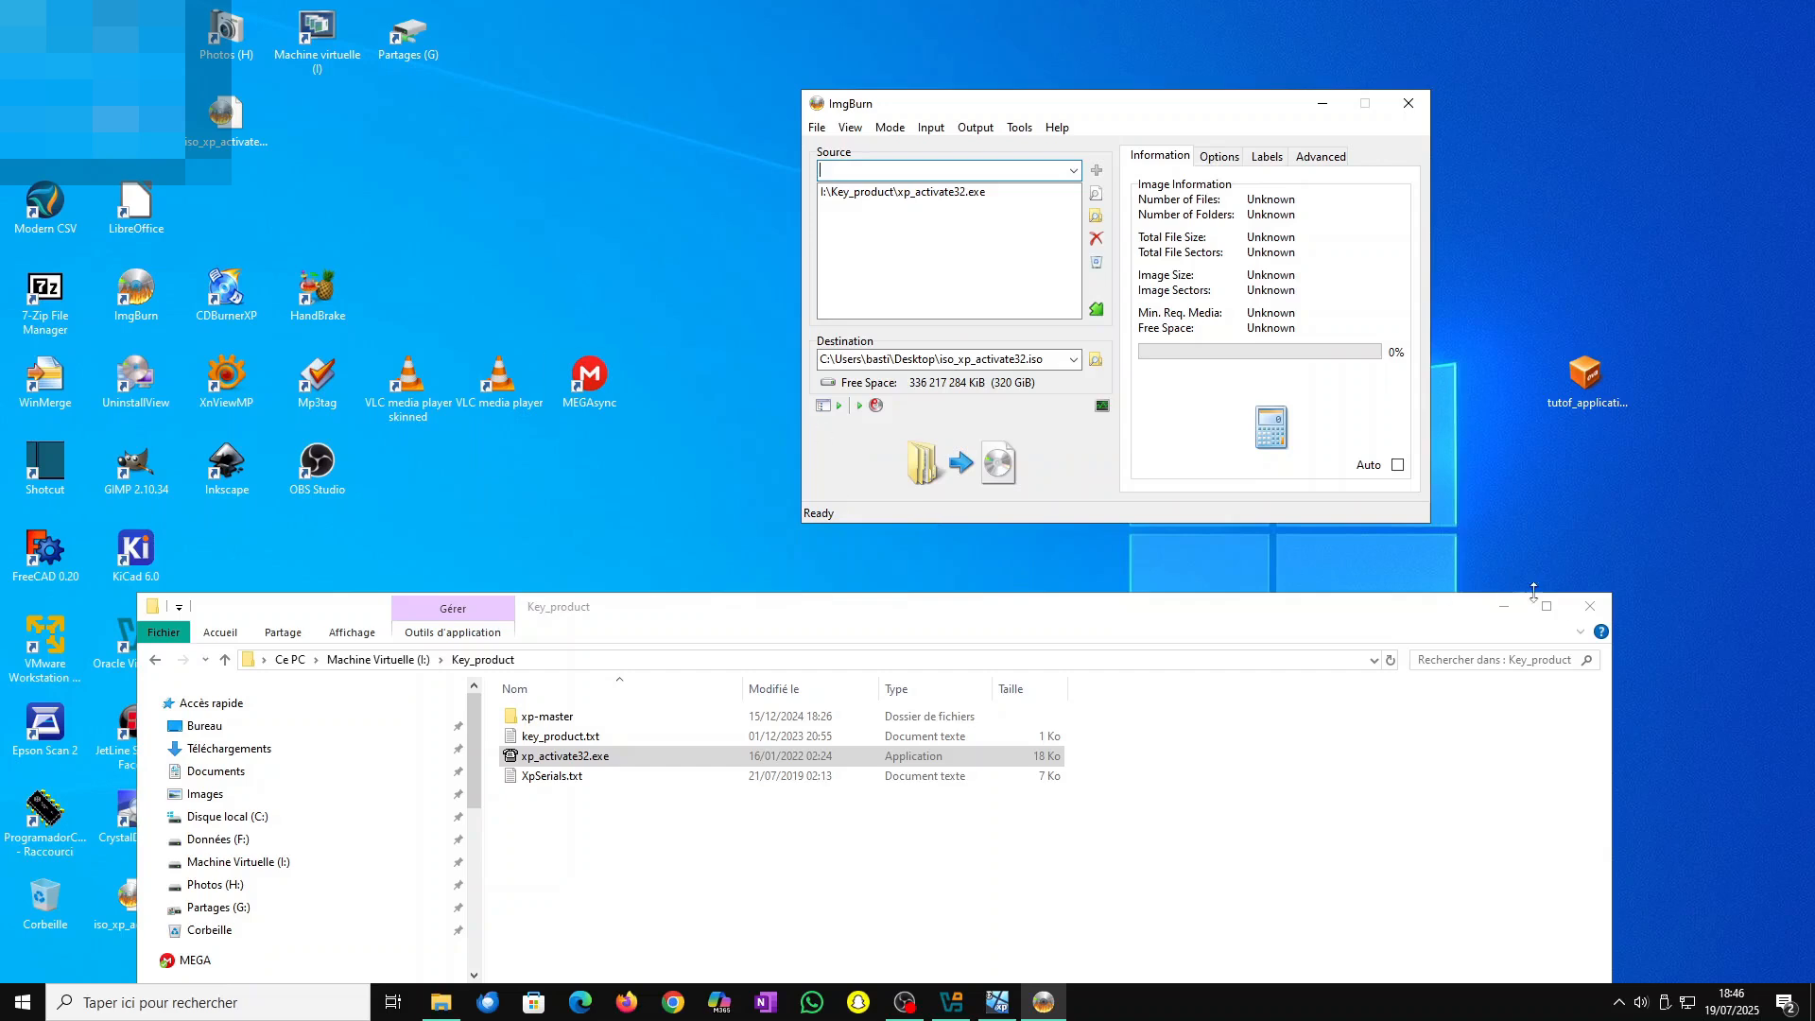
# - Close the Key_product window, place the iso_xp_activate32.iso icon beneath the tutof_application file on the desktop, and minimize ImgBurn
pyautogui.click(1590, 606)
pyautogui.moveTo(162, 896); pyautogui.dragTo(1599, 469)
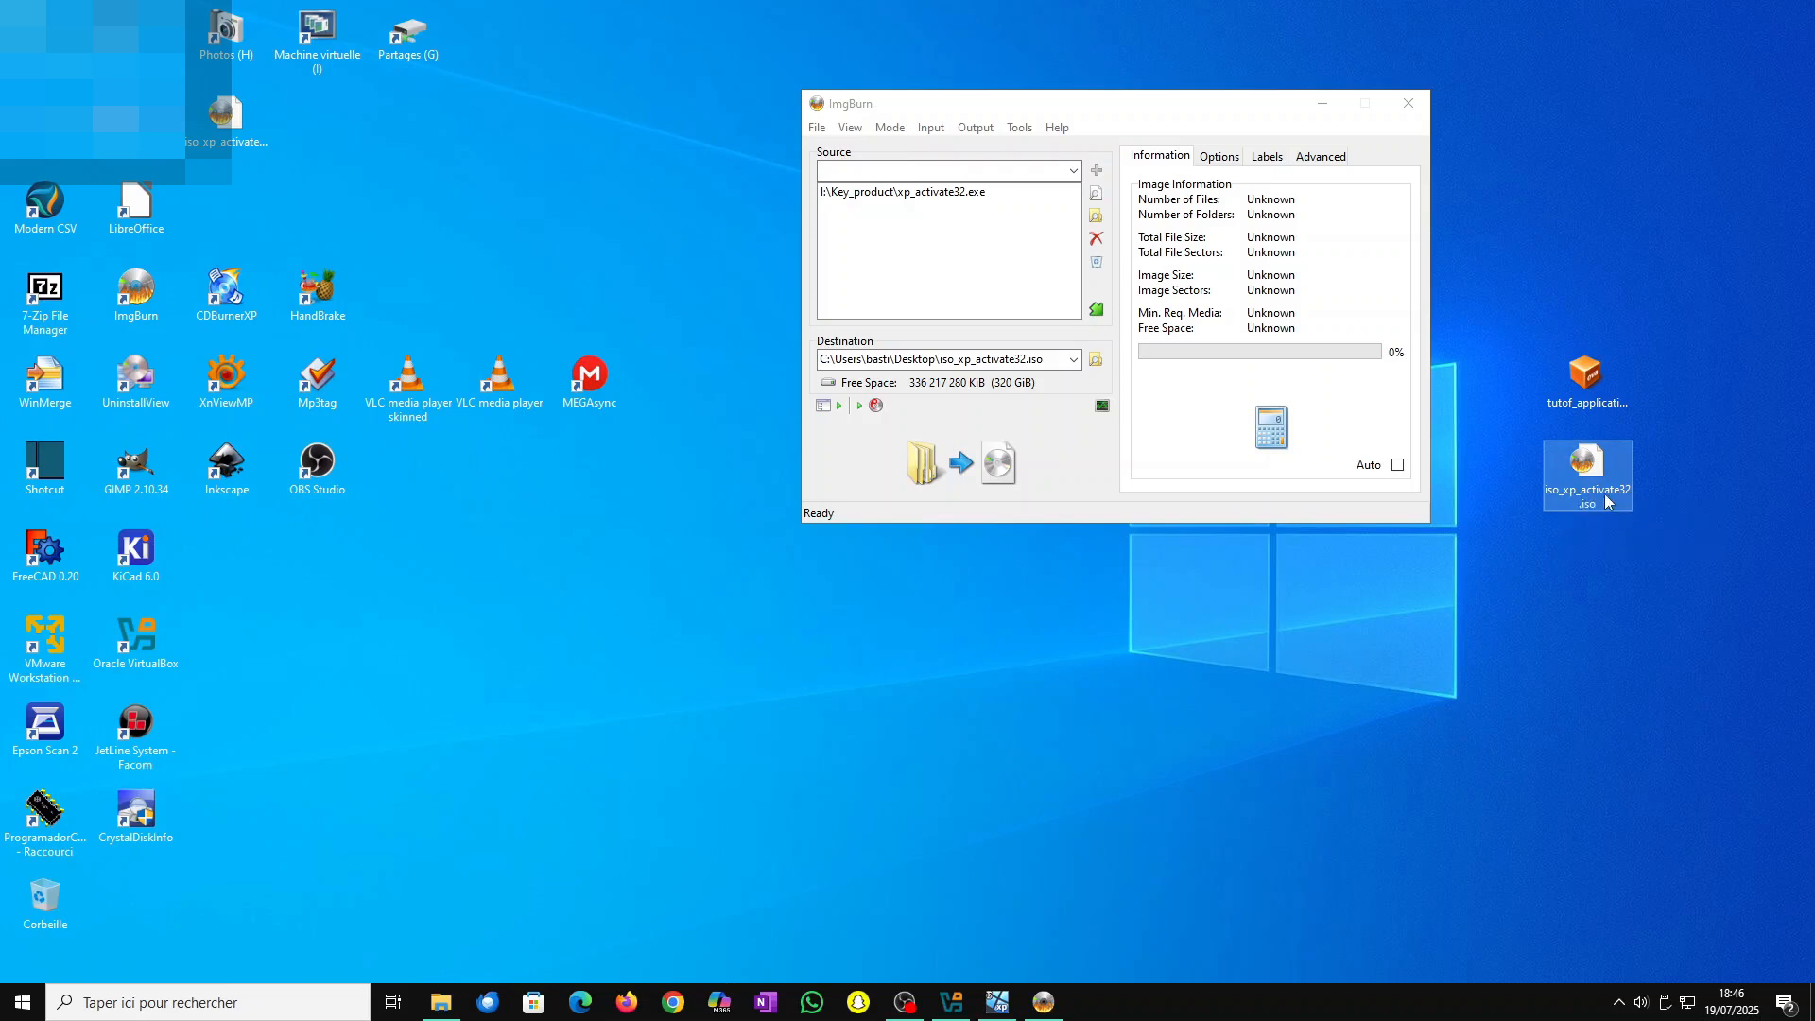
pyautogui.click(1322, 104)
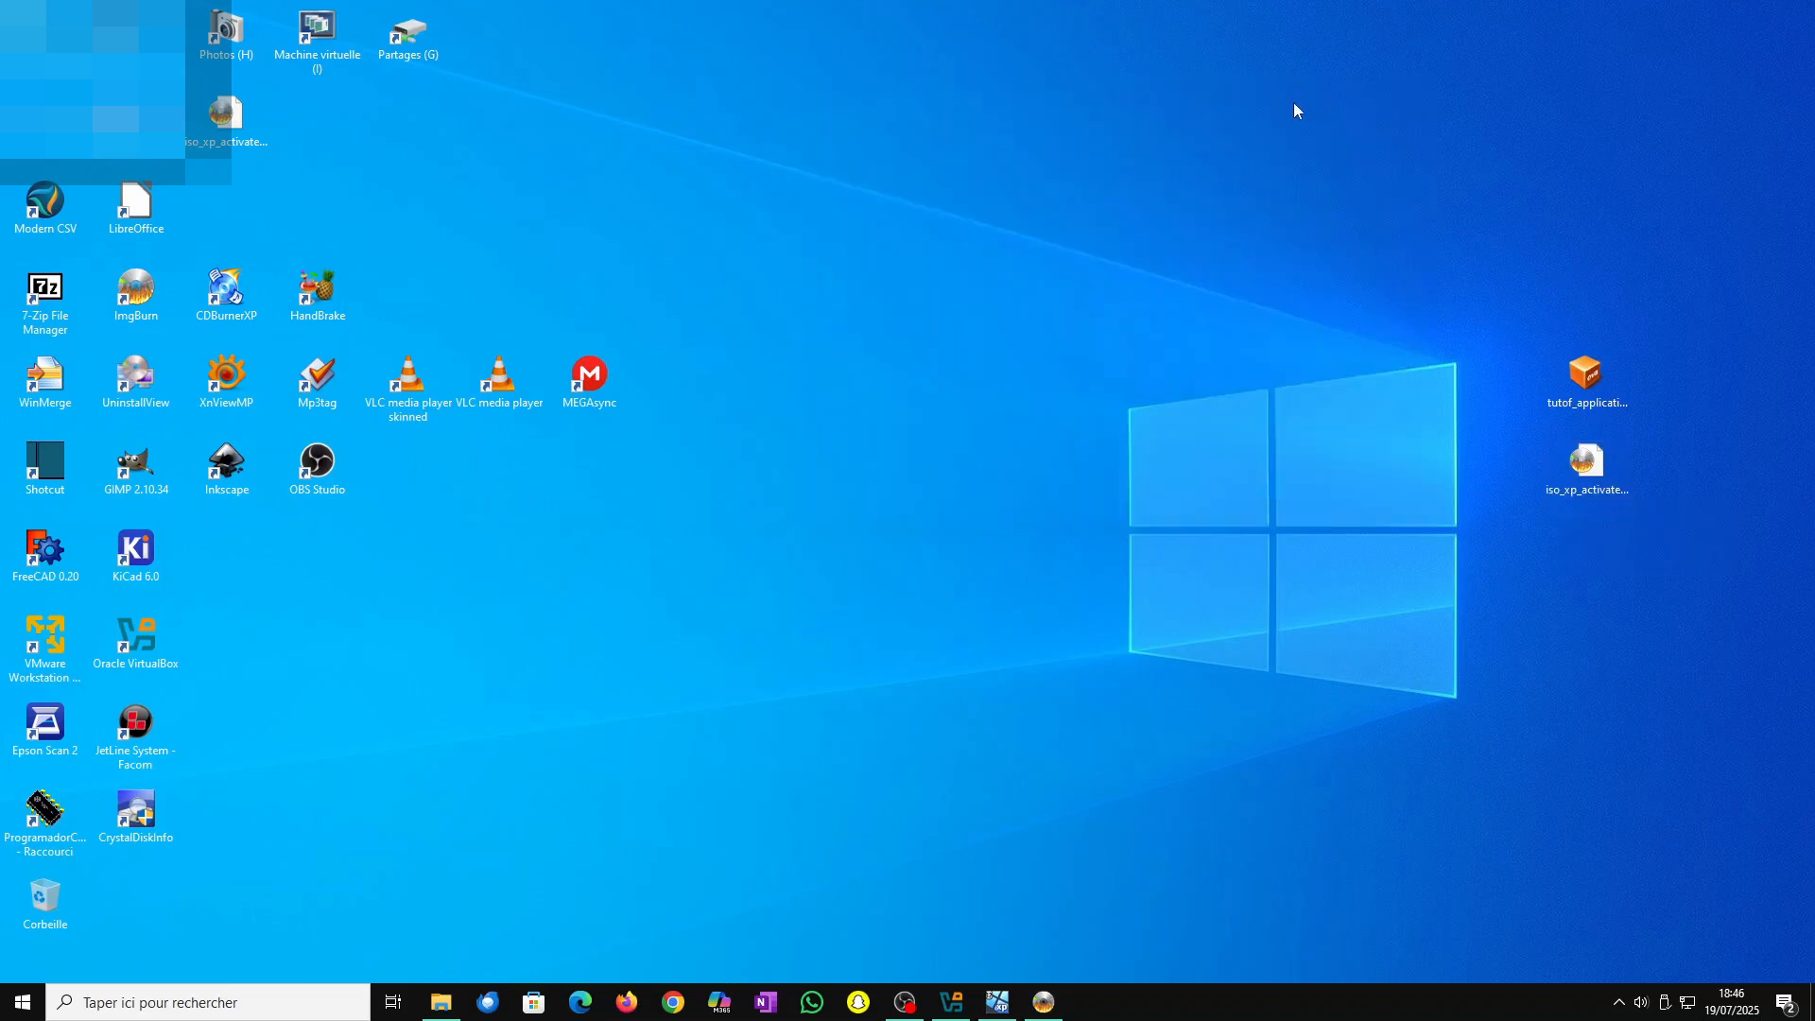
# - Switch to the windows xp obd 1 virtual machine, maximize its window, and load iso_xp_activate32.iso from the Bureau into its optical drive
pyautogui.click(997, 1002)
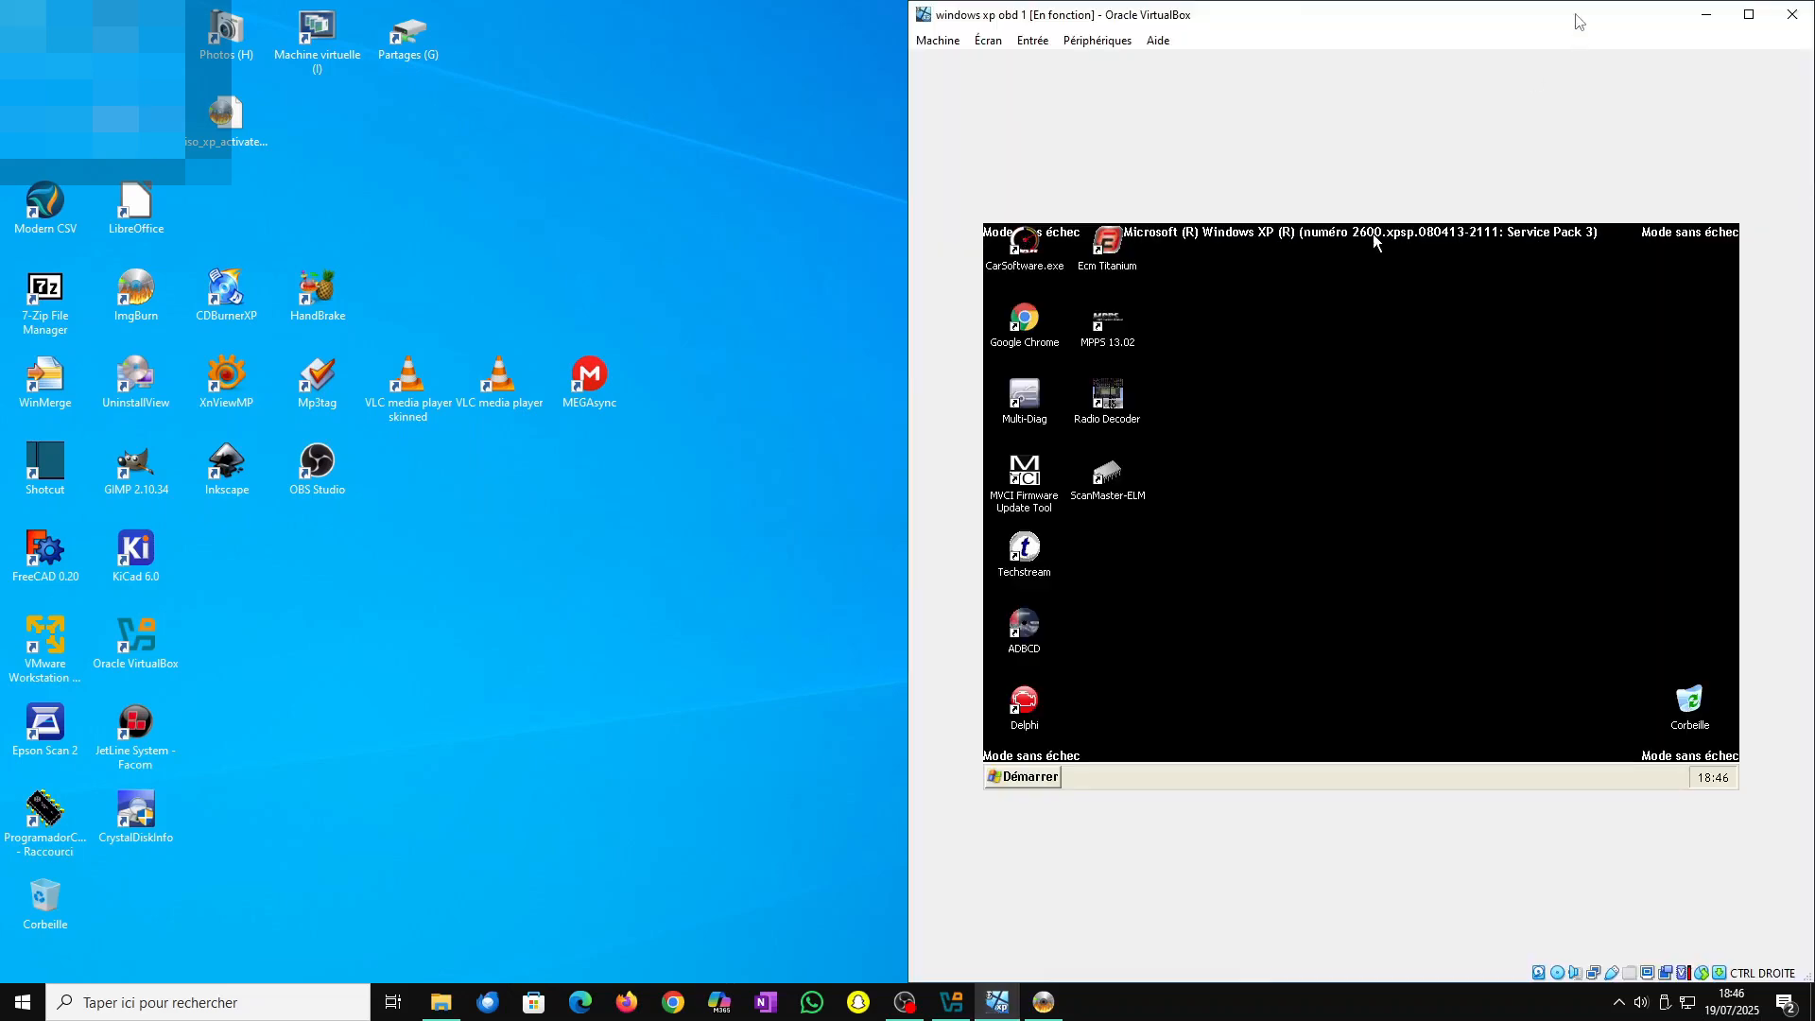
pyautogui.click(1745, 19)
pyautogui.click(192, 36)
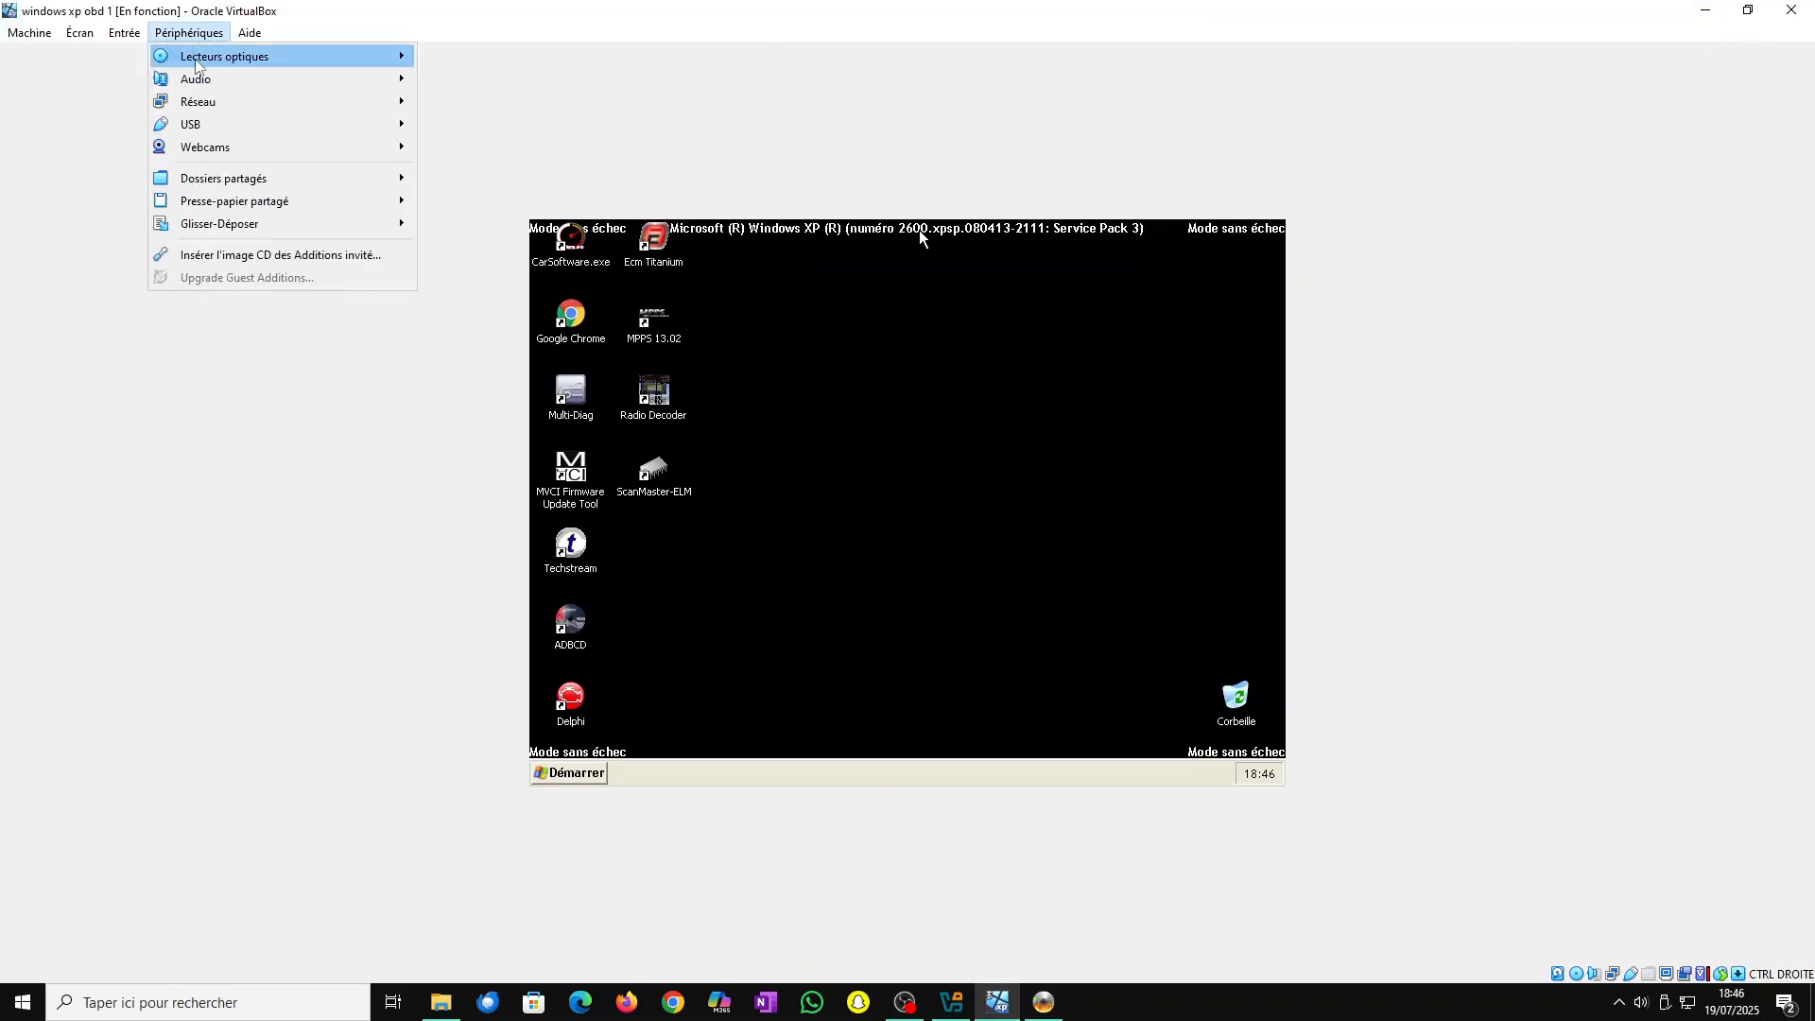
pyautogui.moveTo(201, 60)
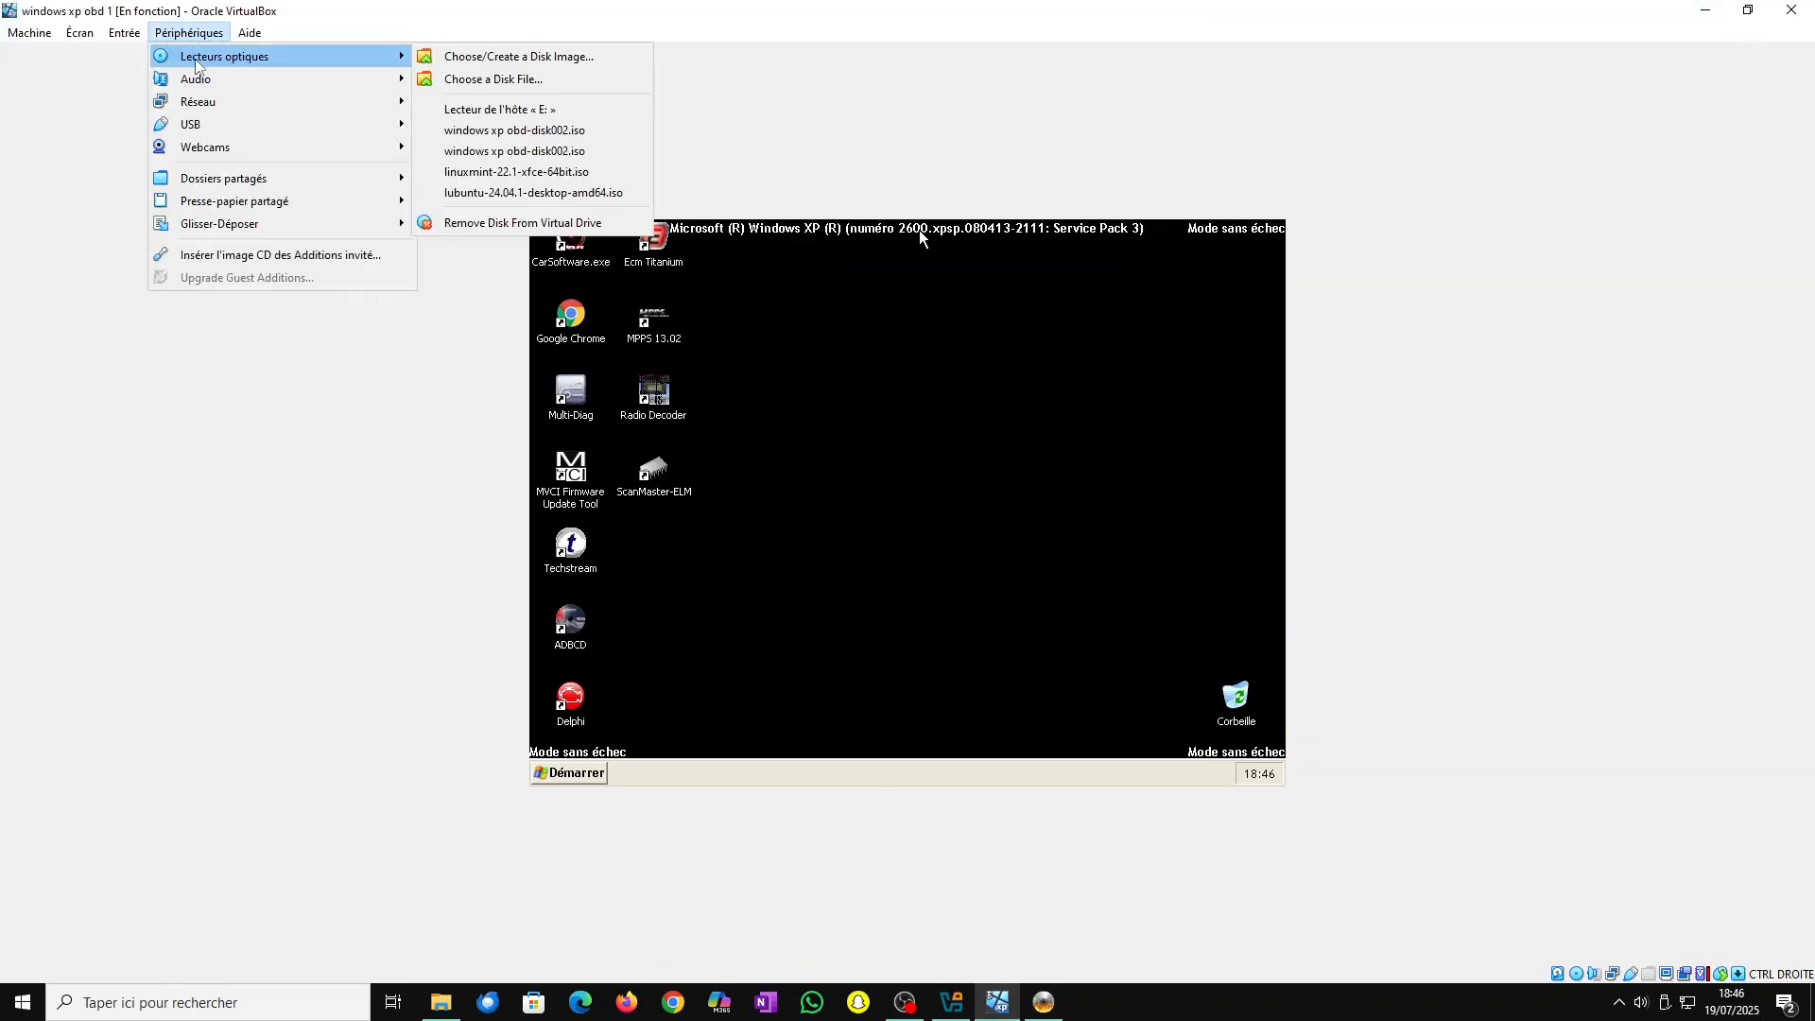
pyautogui.click(520, 83)
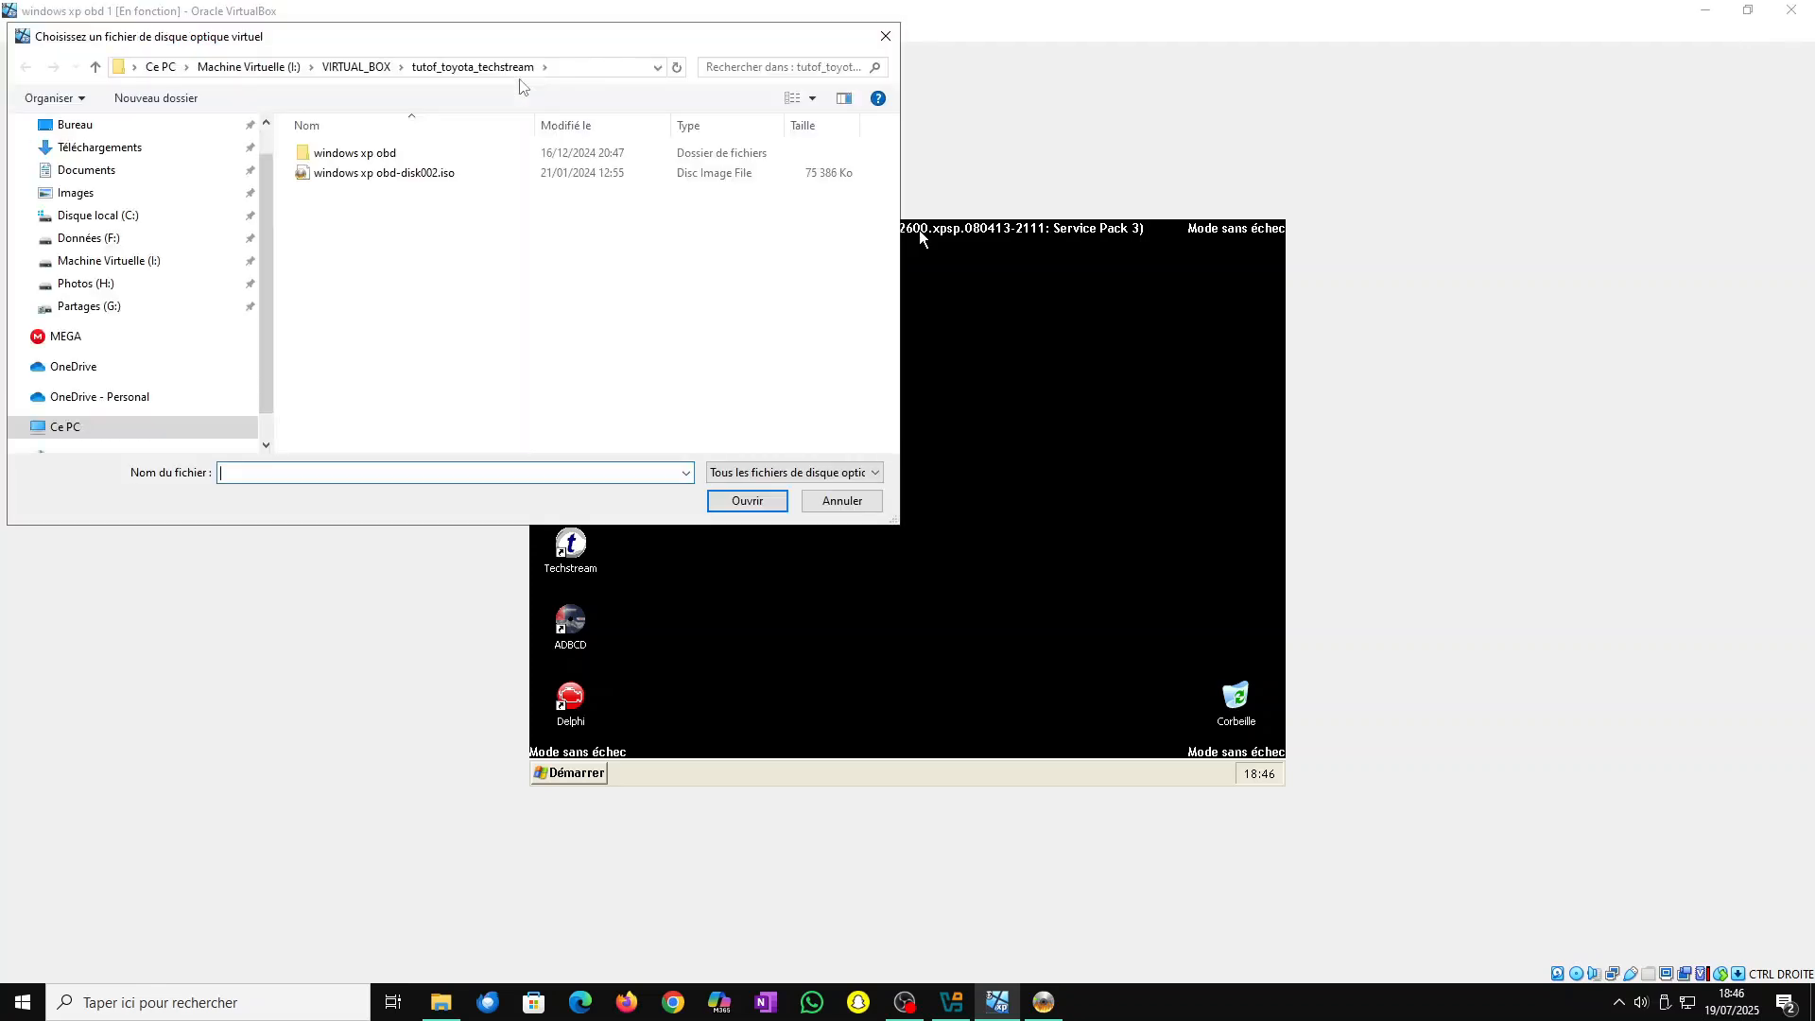
pyautogui.scroll(2, 104, 293)
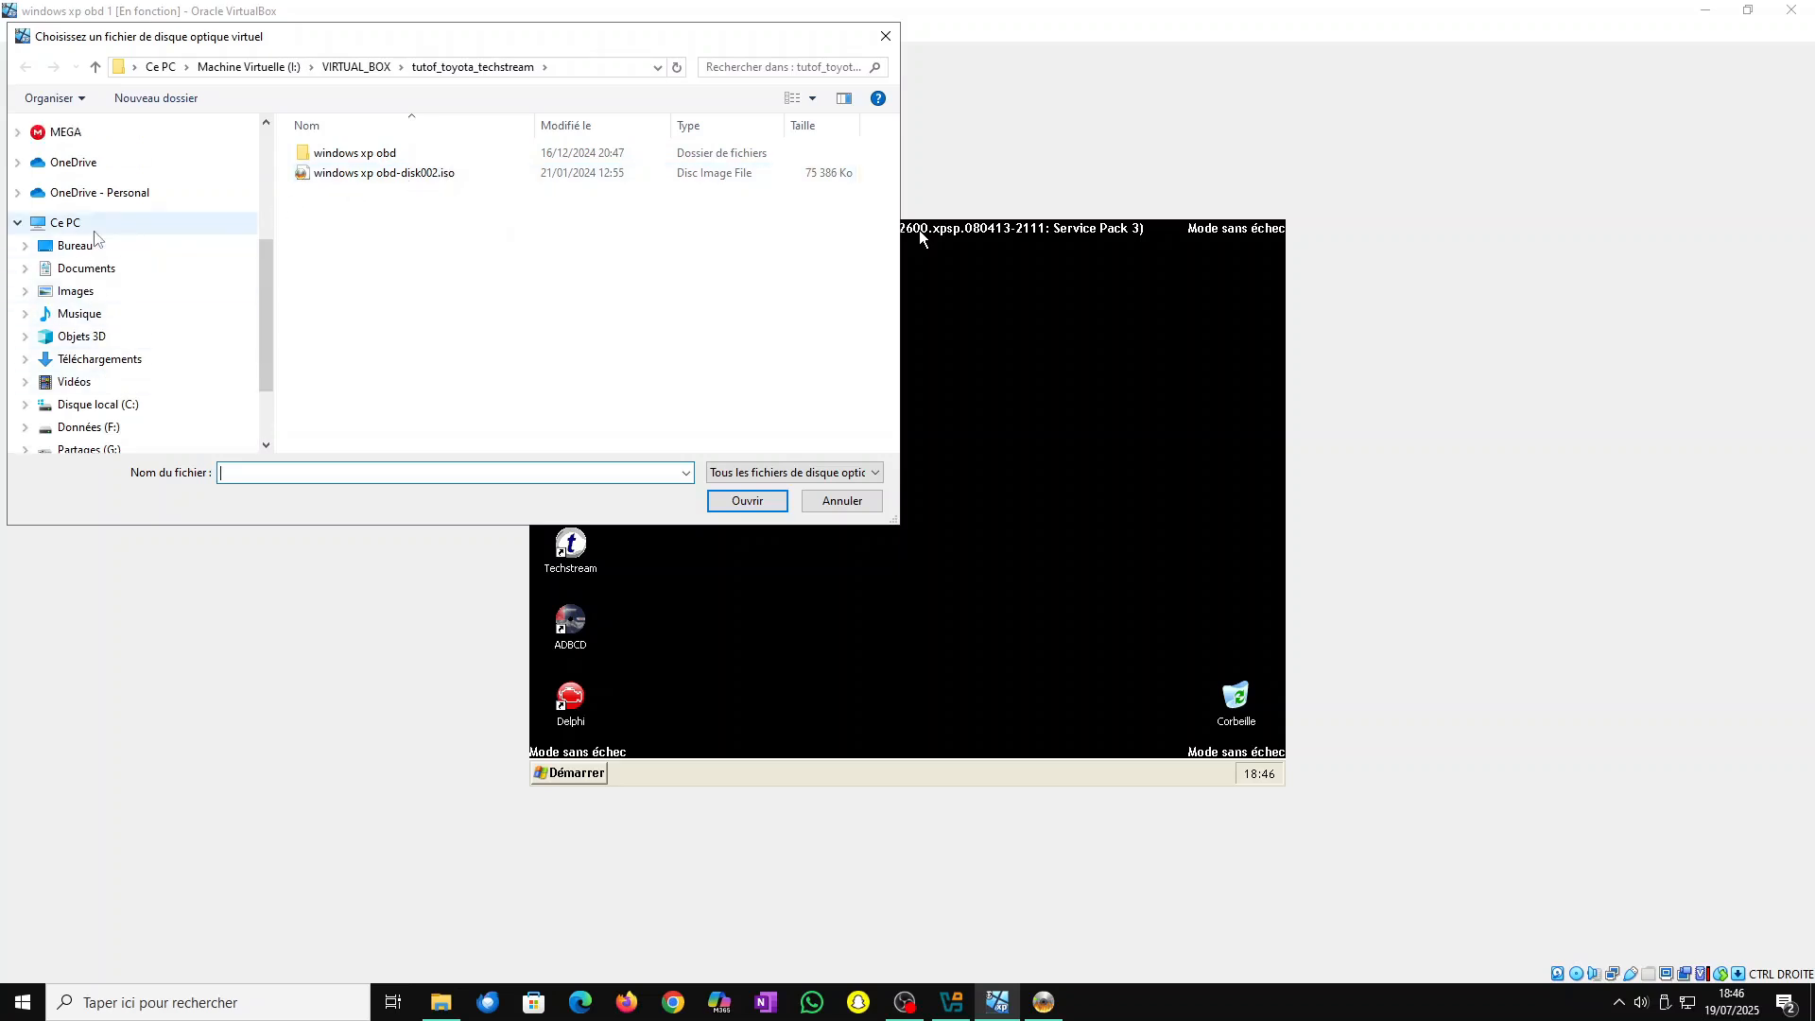
pyautogui.click(75, 246)
pyautogui.click(343, 180)
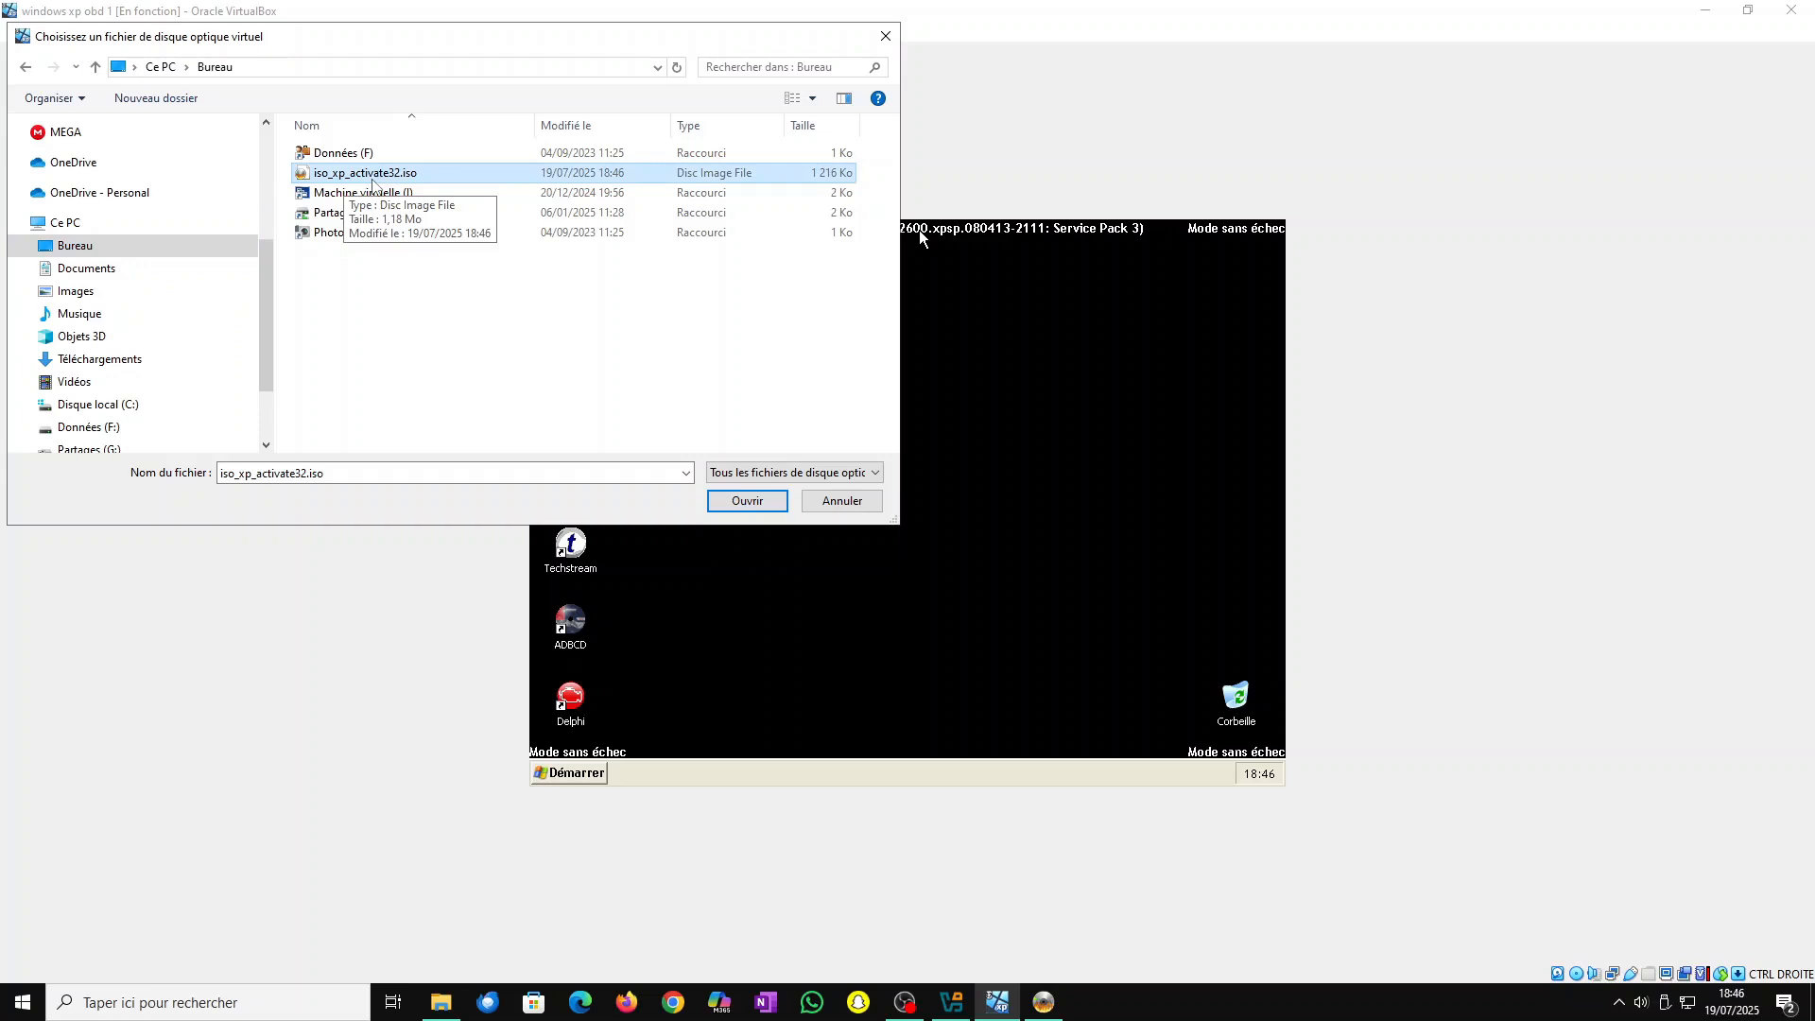
pyautogui.click(748, 501)
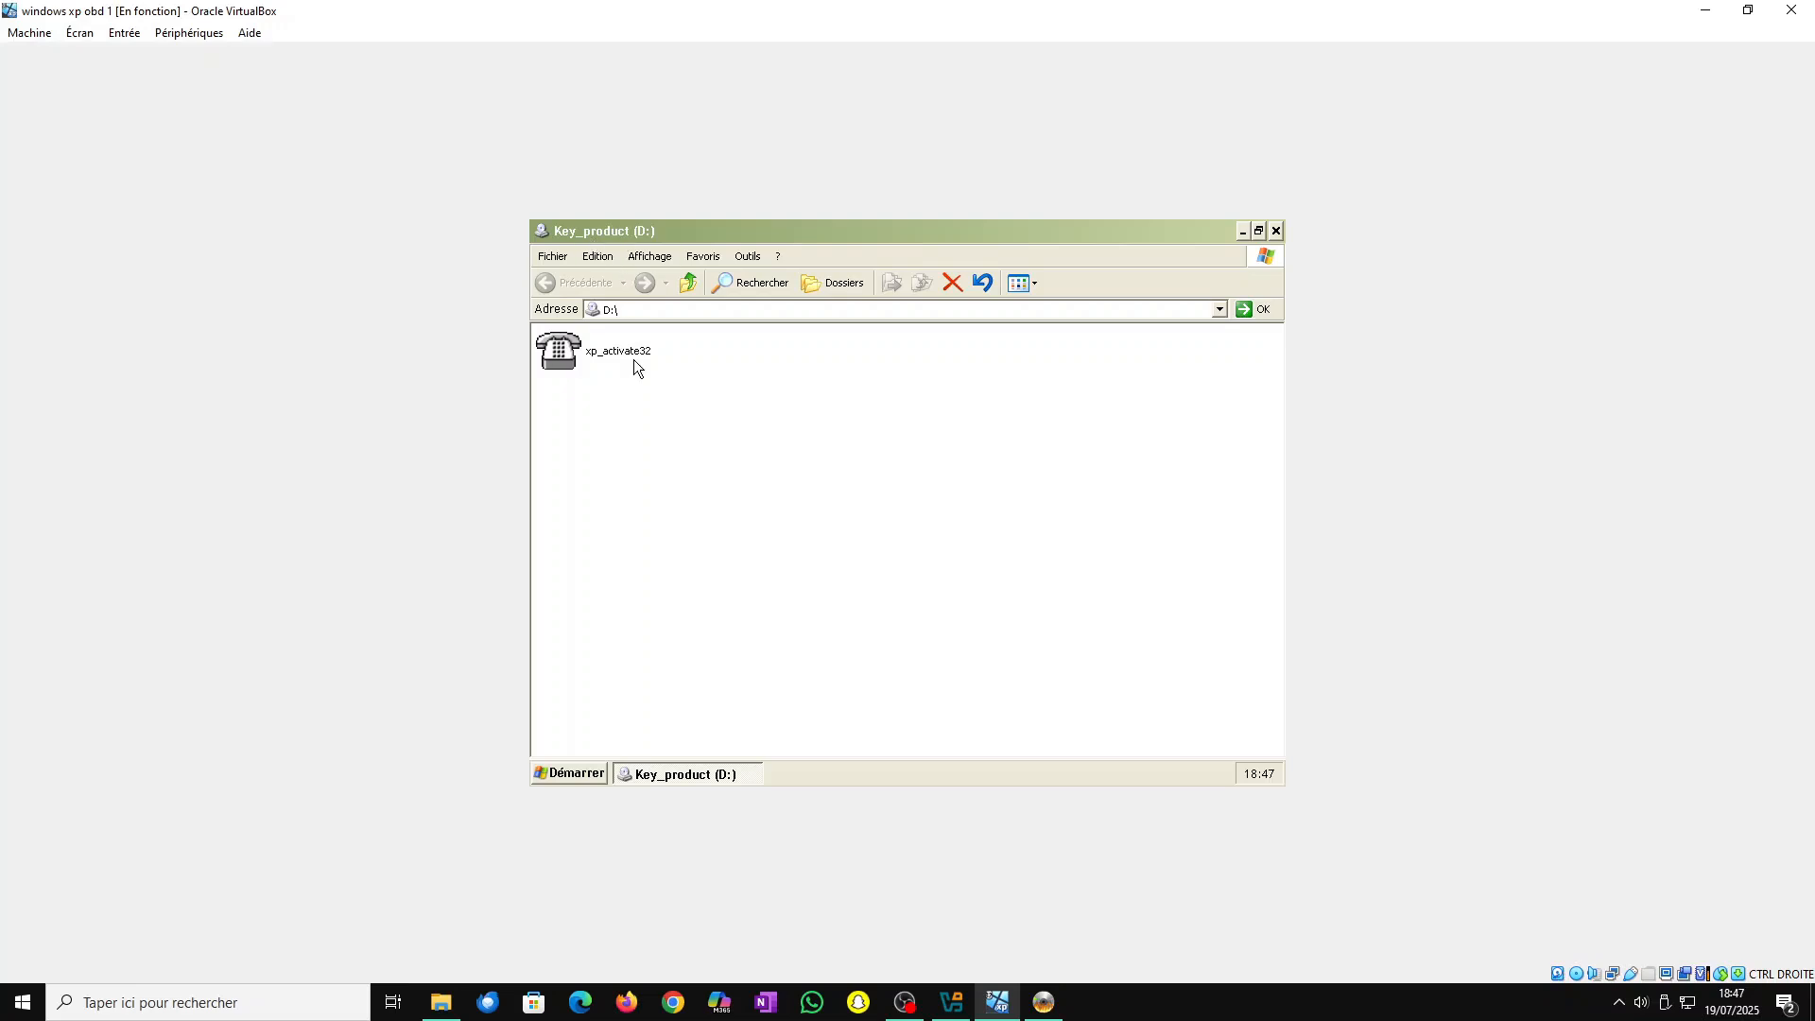
# - Run xp_activate32 from the Key_product disc, get the Installation ID from the system, store the Confirmation ID, and close both windows
pyautogui.moveTo(637, 363)
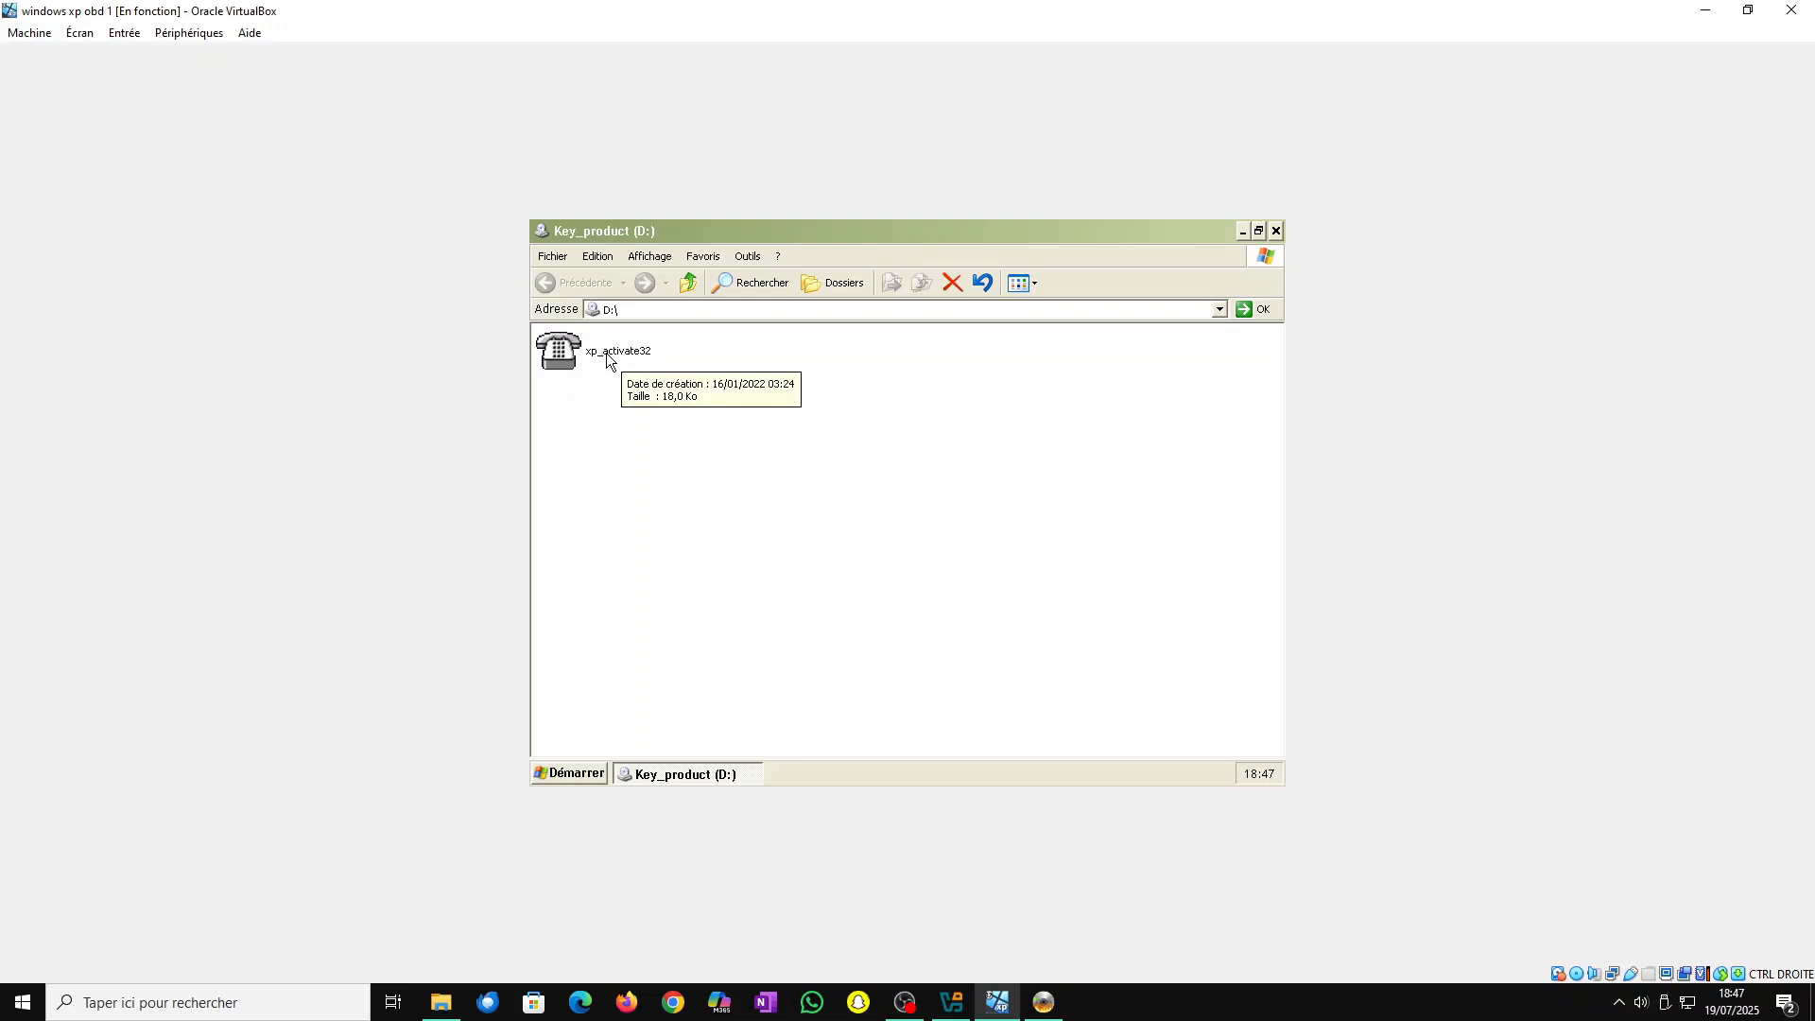
pyautogui.doubleClick(612, 358)
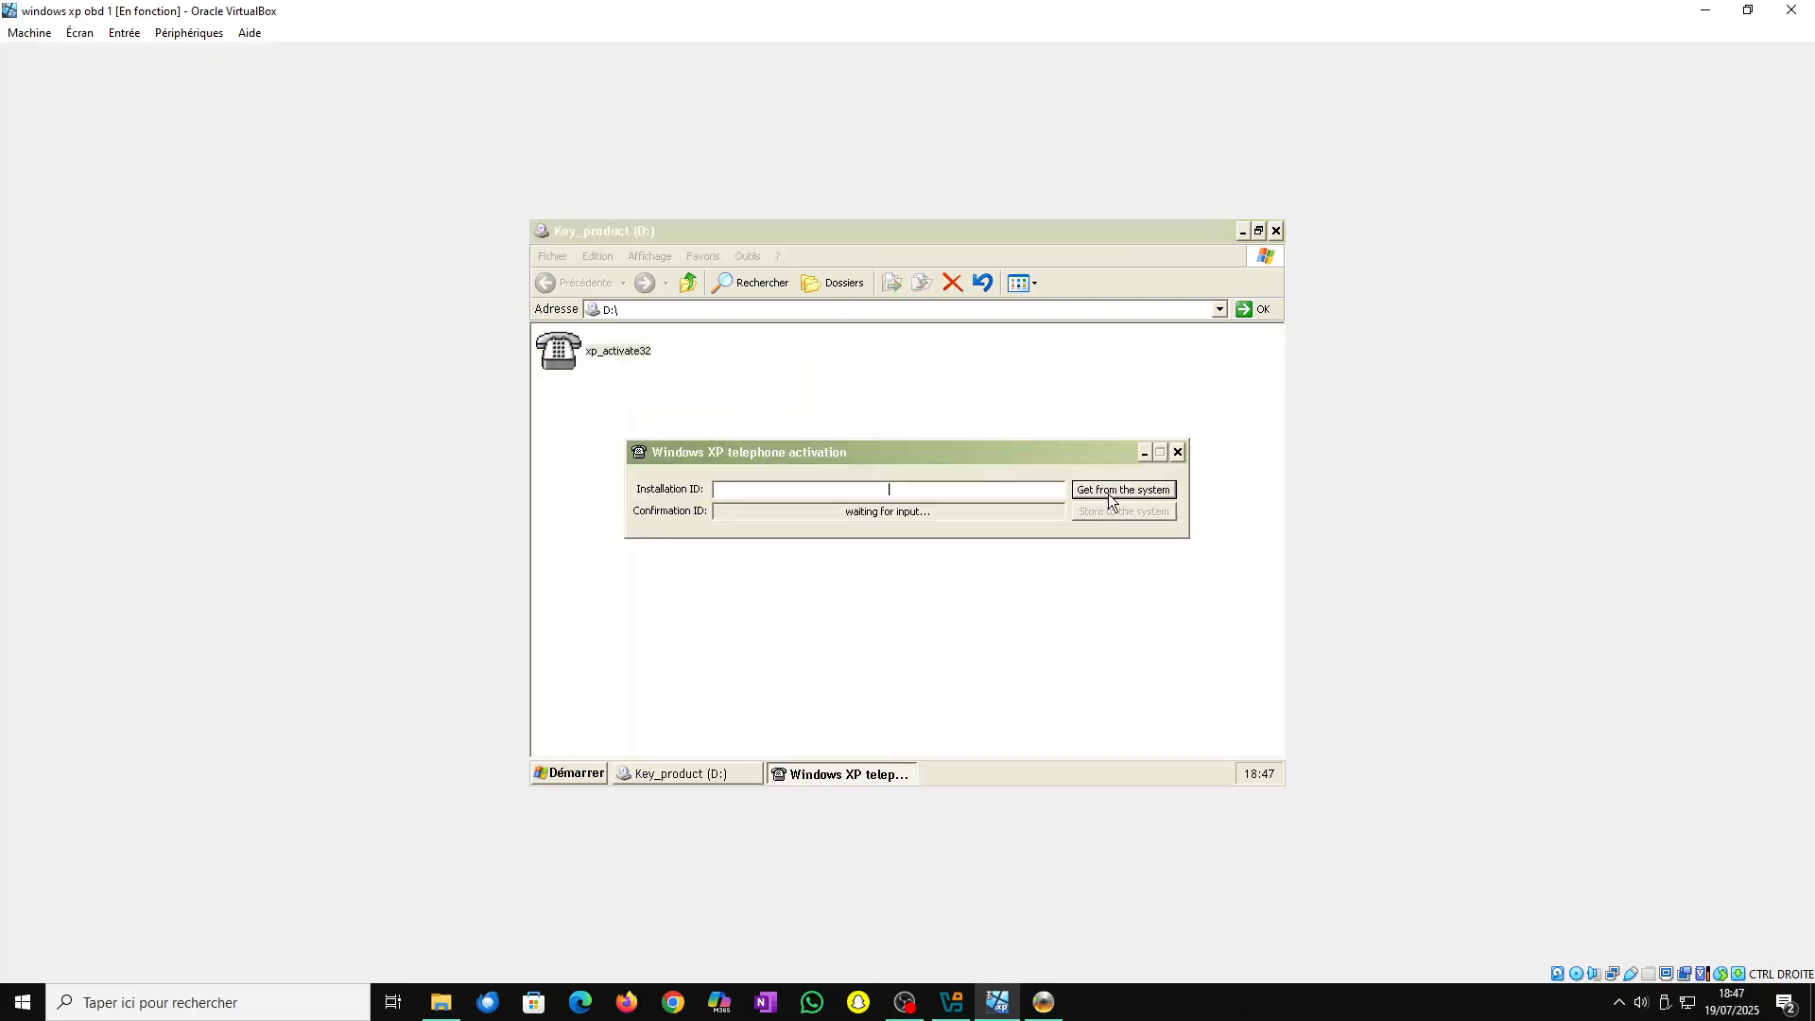
pyautogui.click(1156, 497)
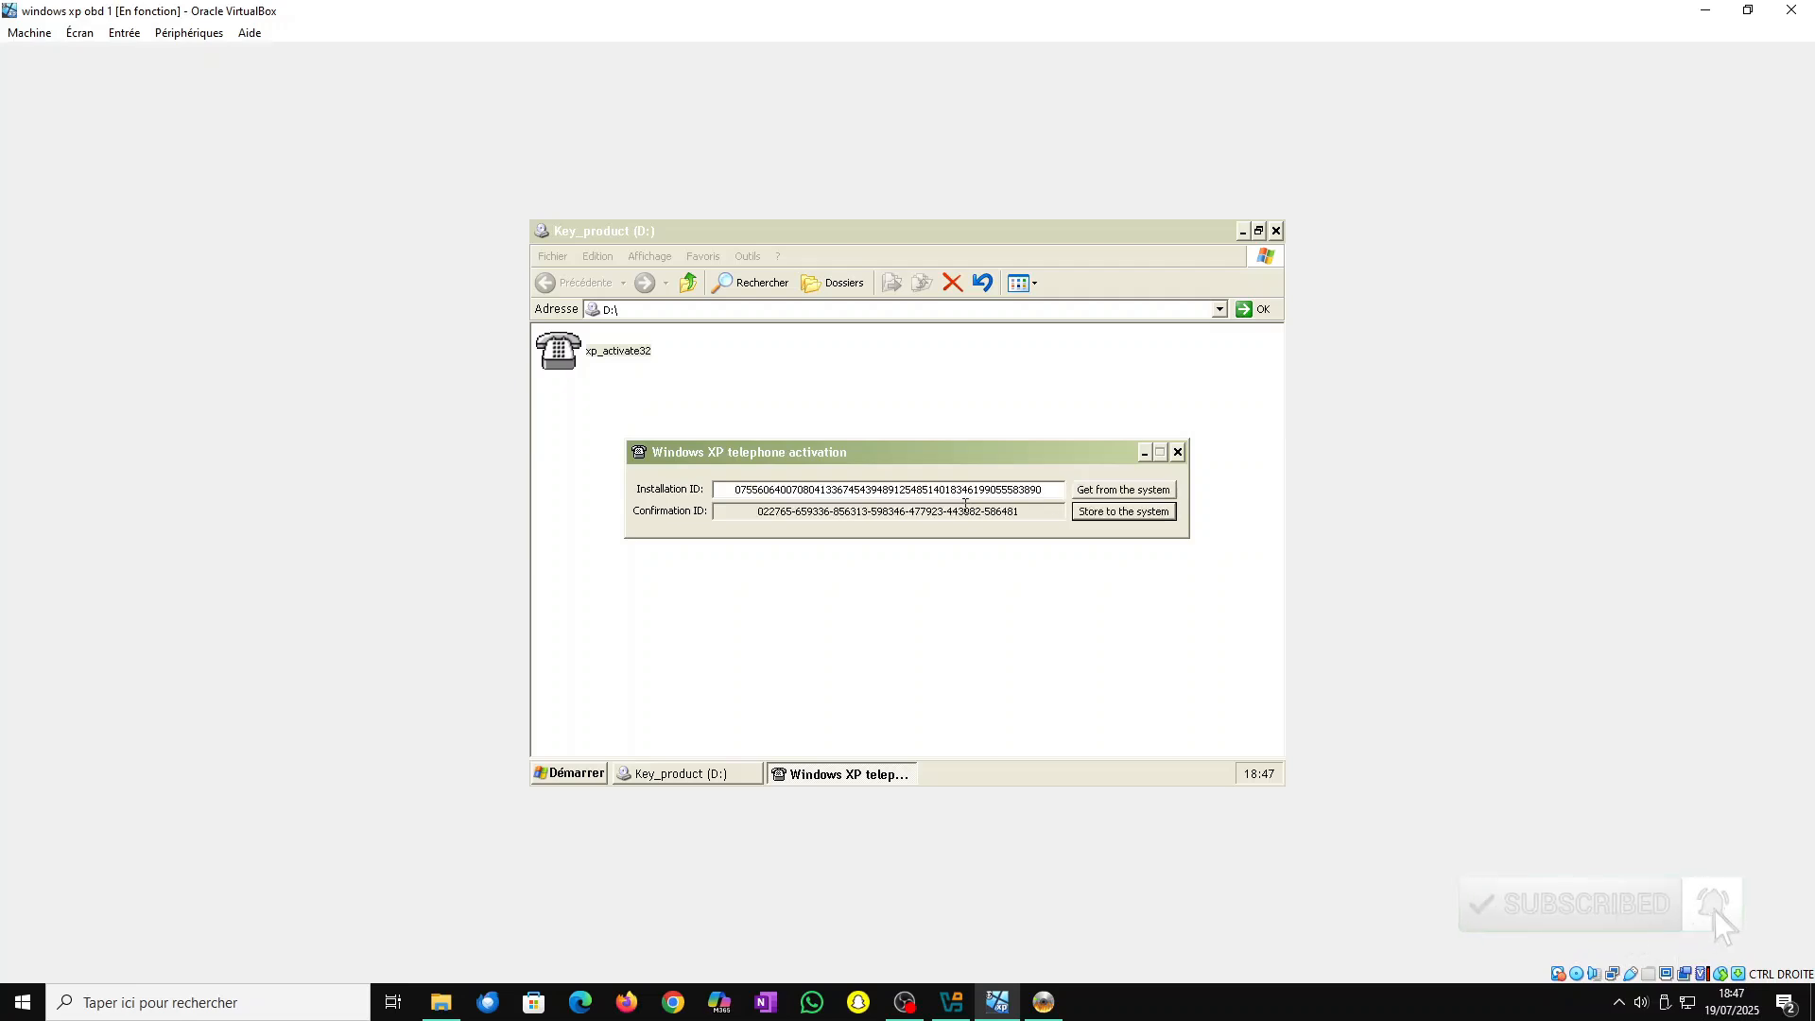
pyautogui.click(1125, 517)
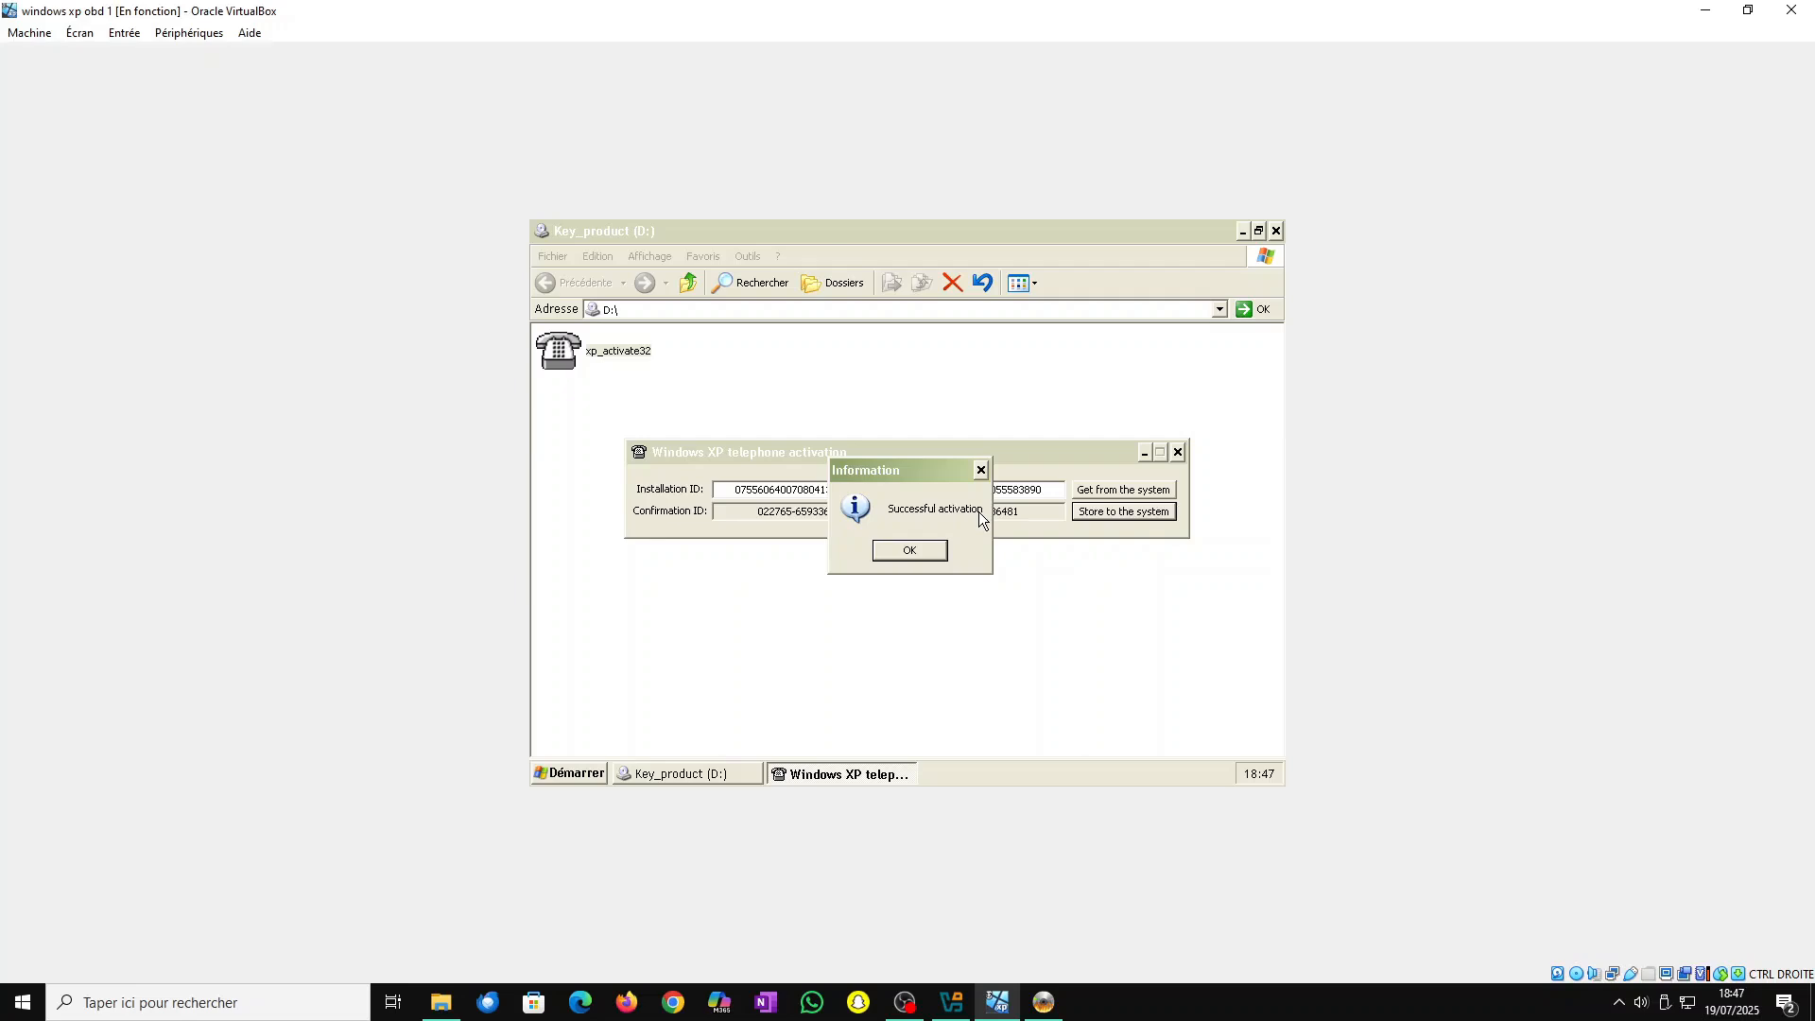
pyautogui.click(928, 551)
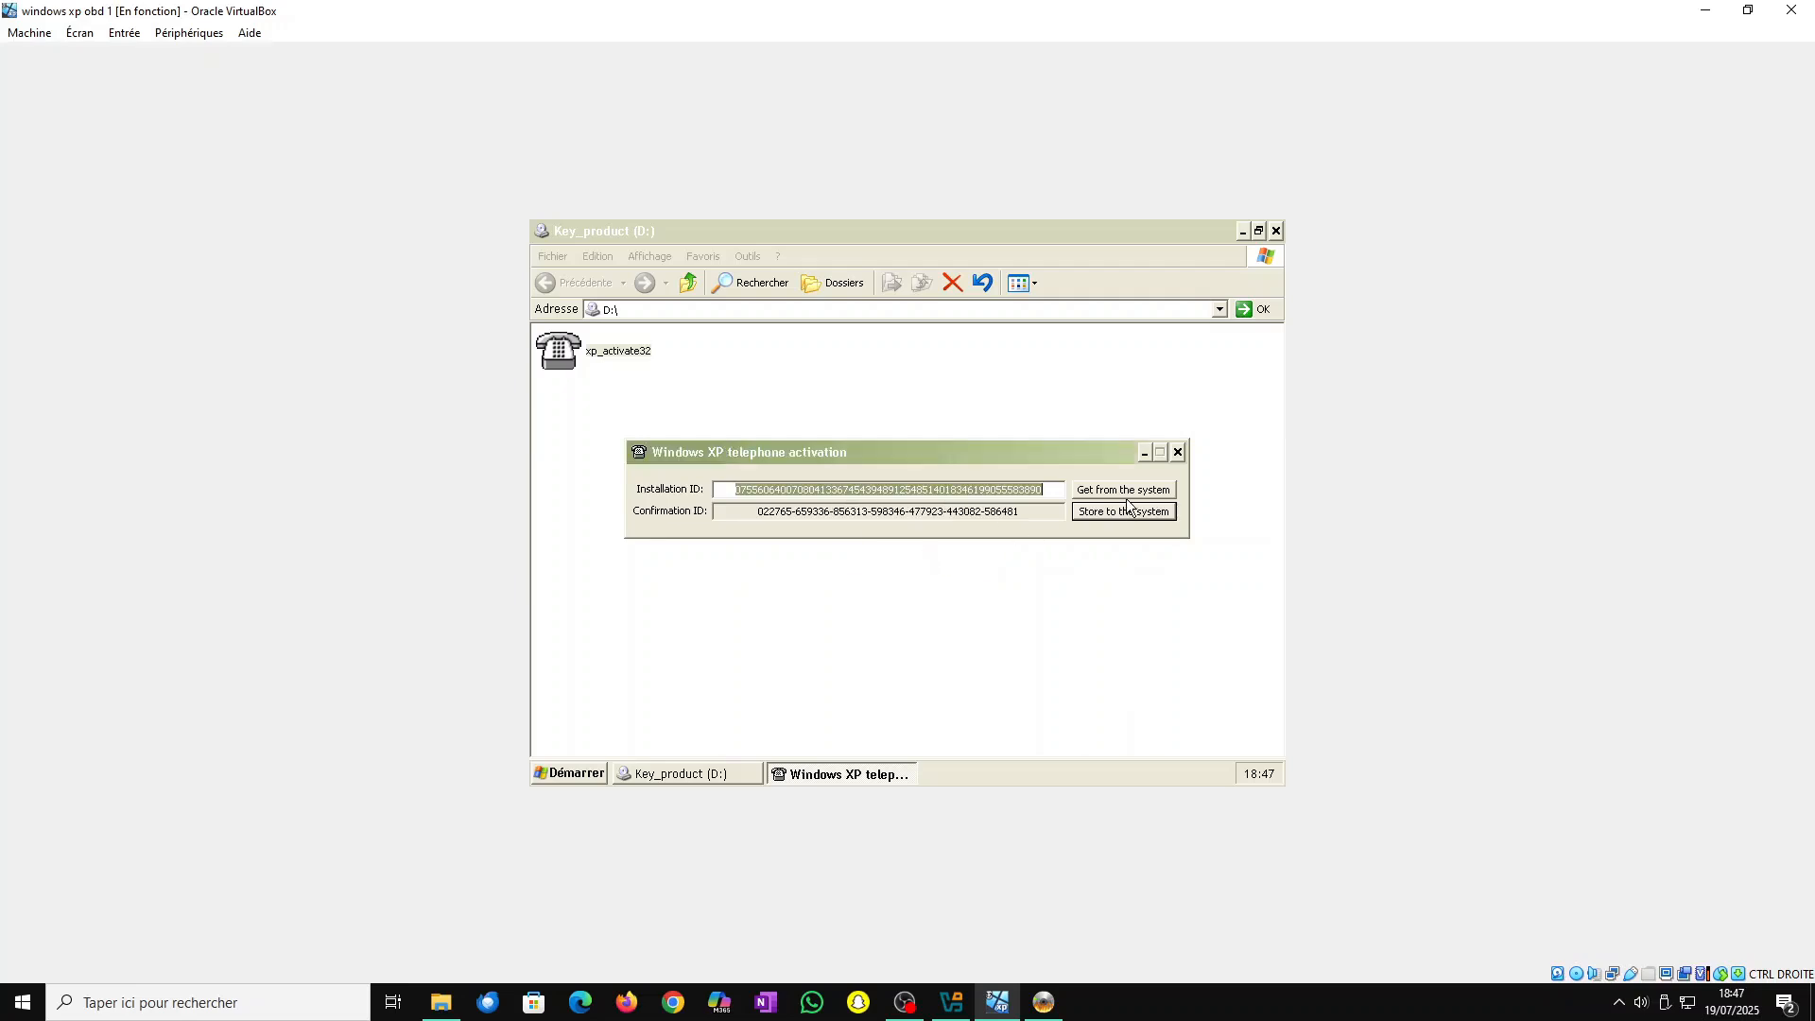
pyautogui.click(1177, 452)
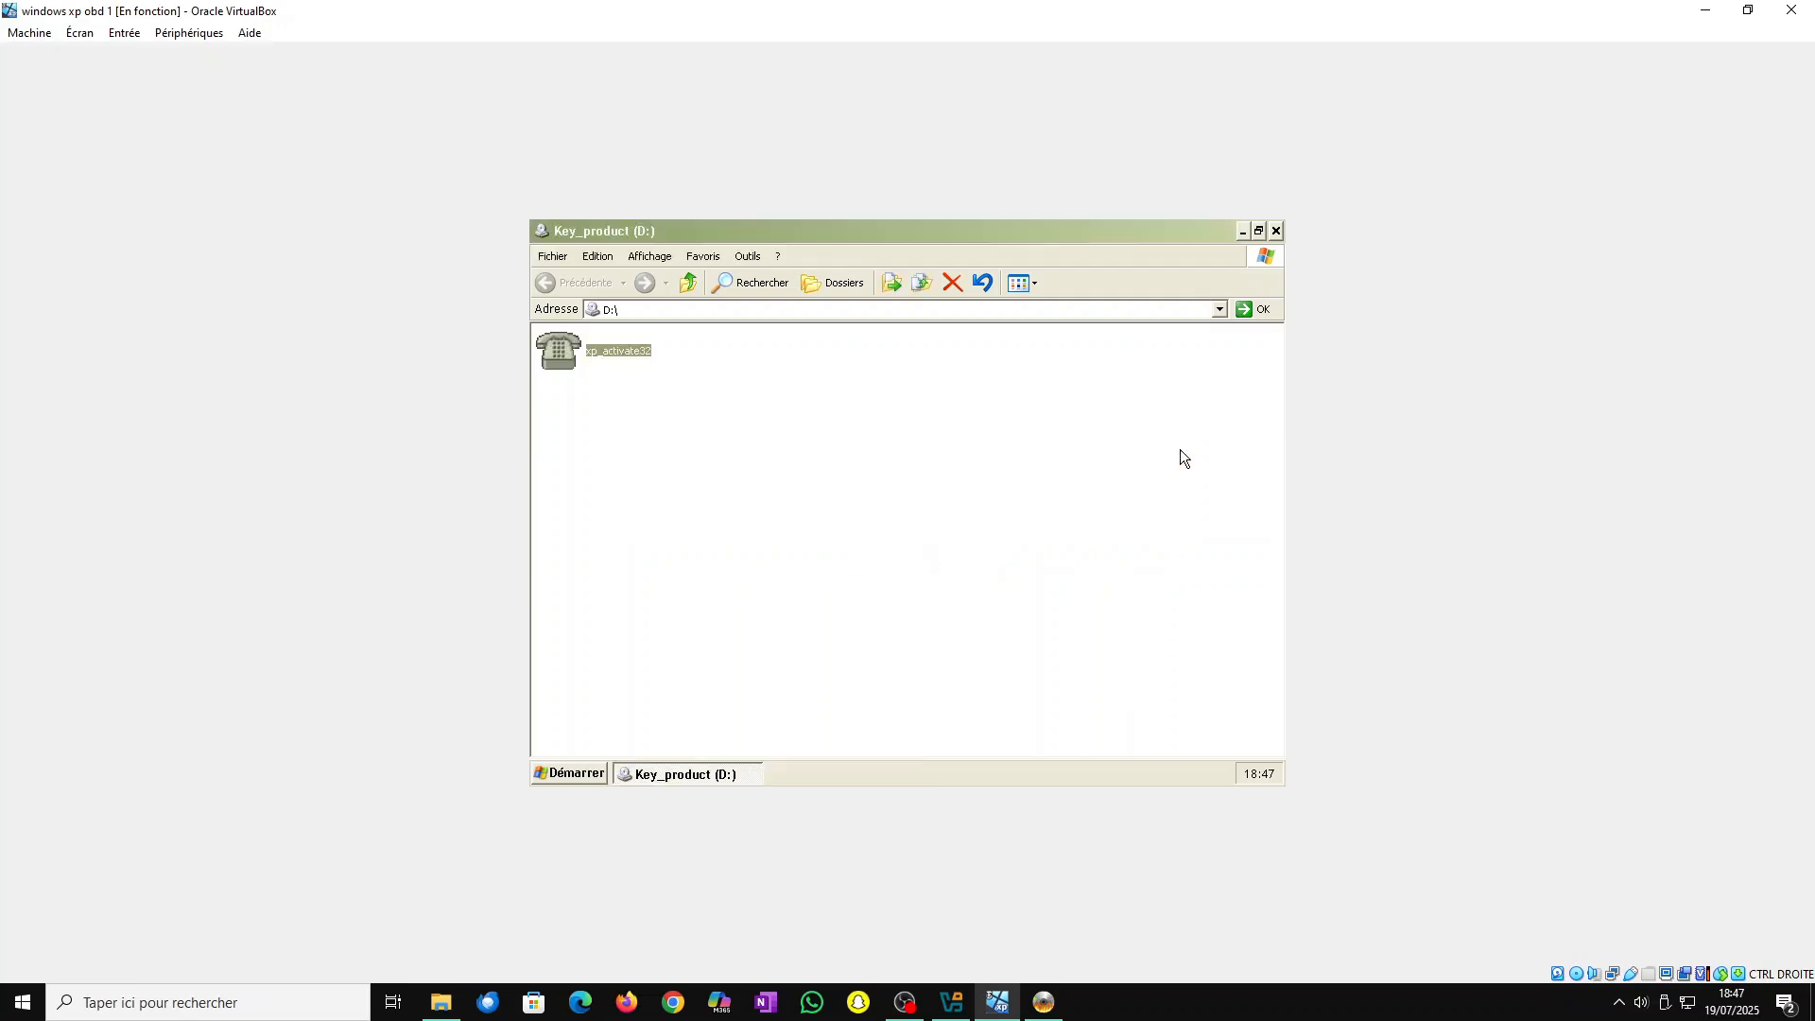
pyautogui.click(1275, 231)
# - Remove the disc image from the virtual optical drive and restart the windows xp obd 1 virtual machine
pyautogui.click(189, 33)
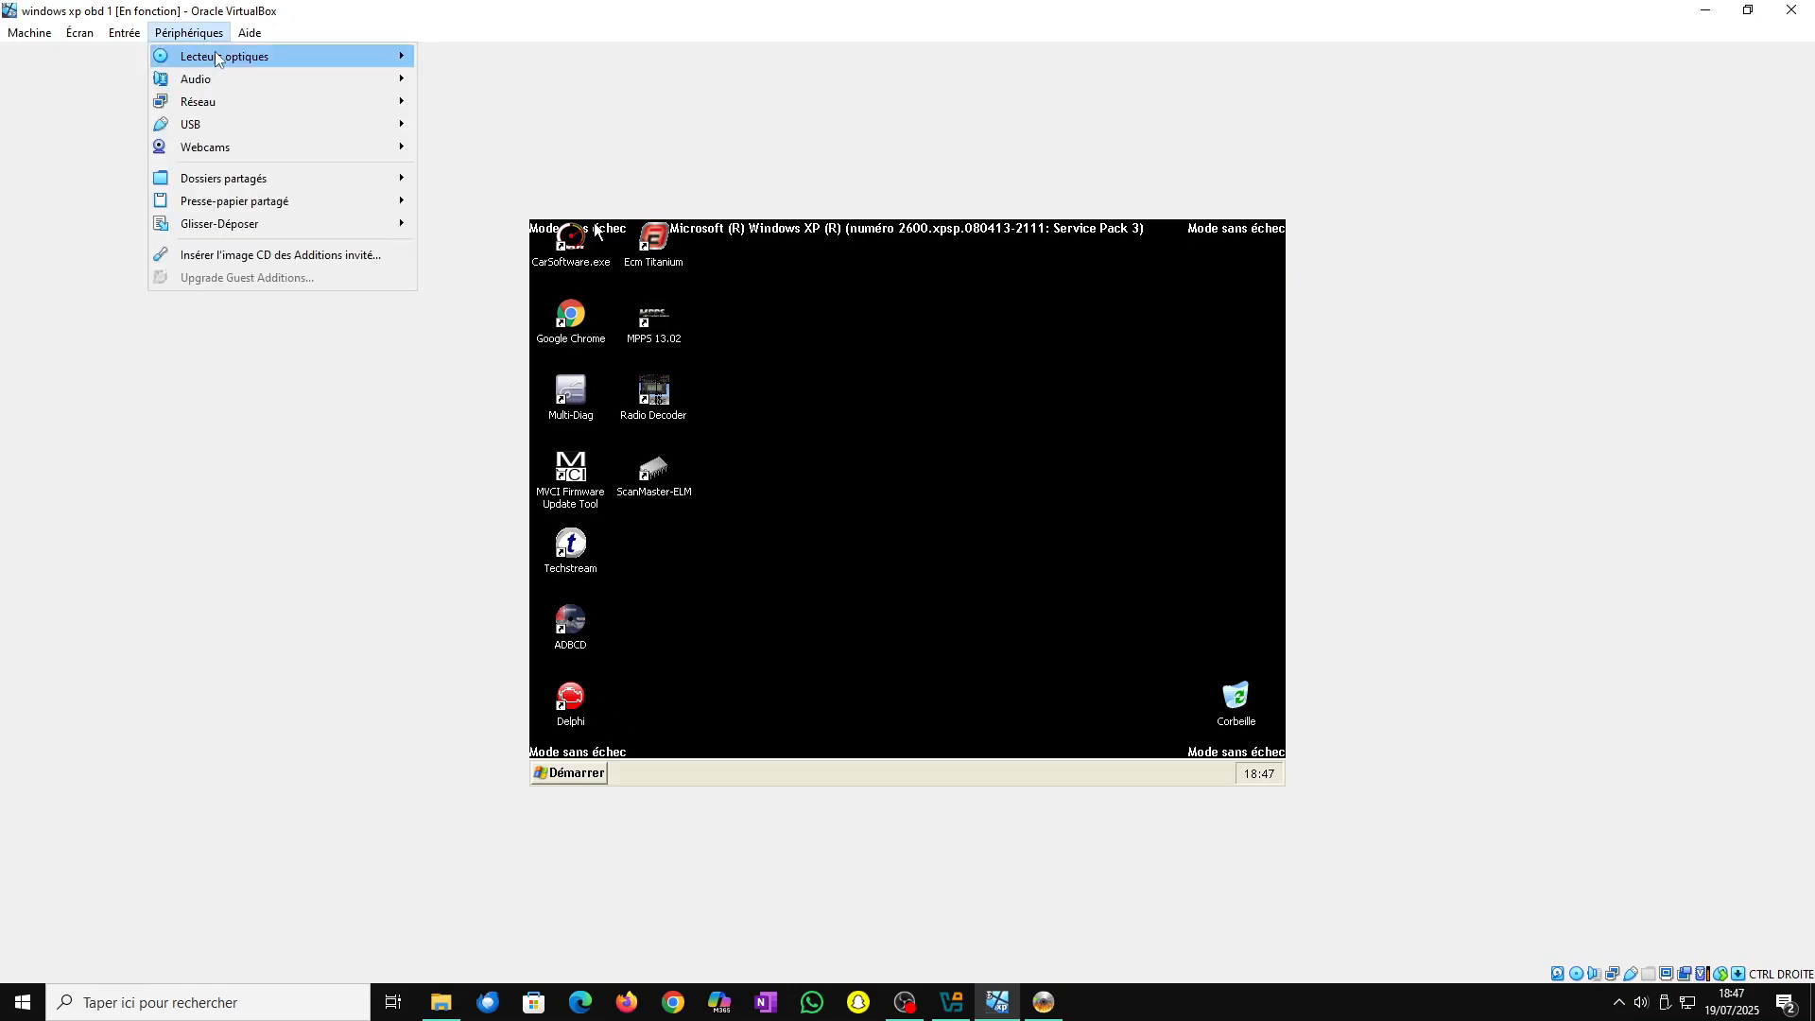
pyautogui.moveTo(219, 59)
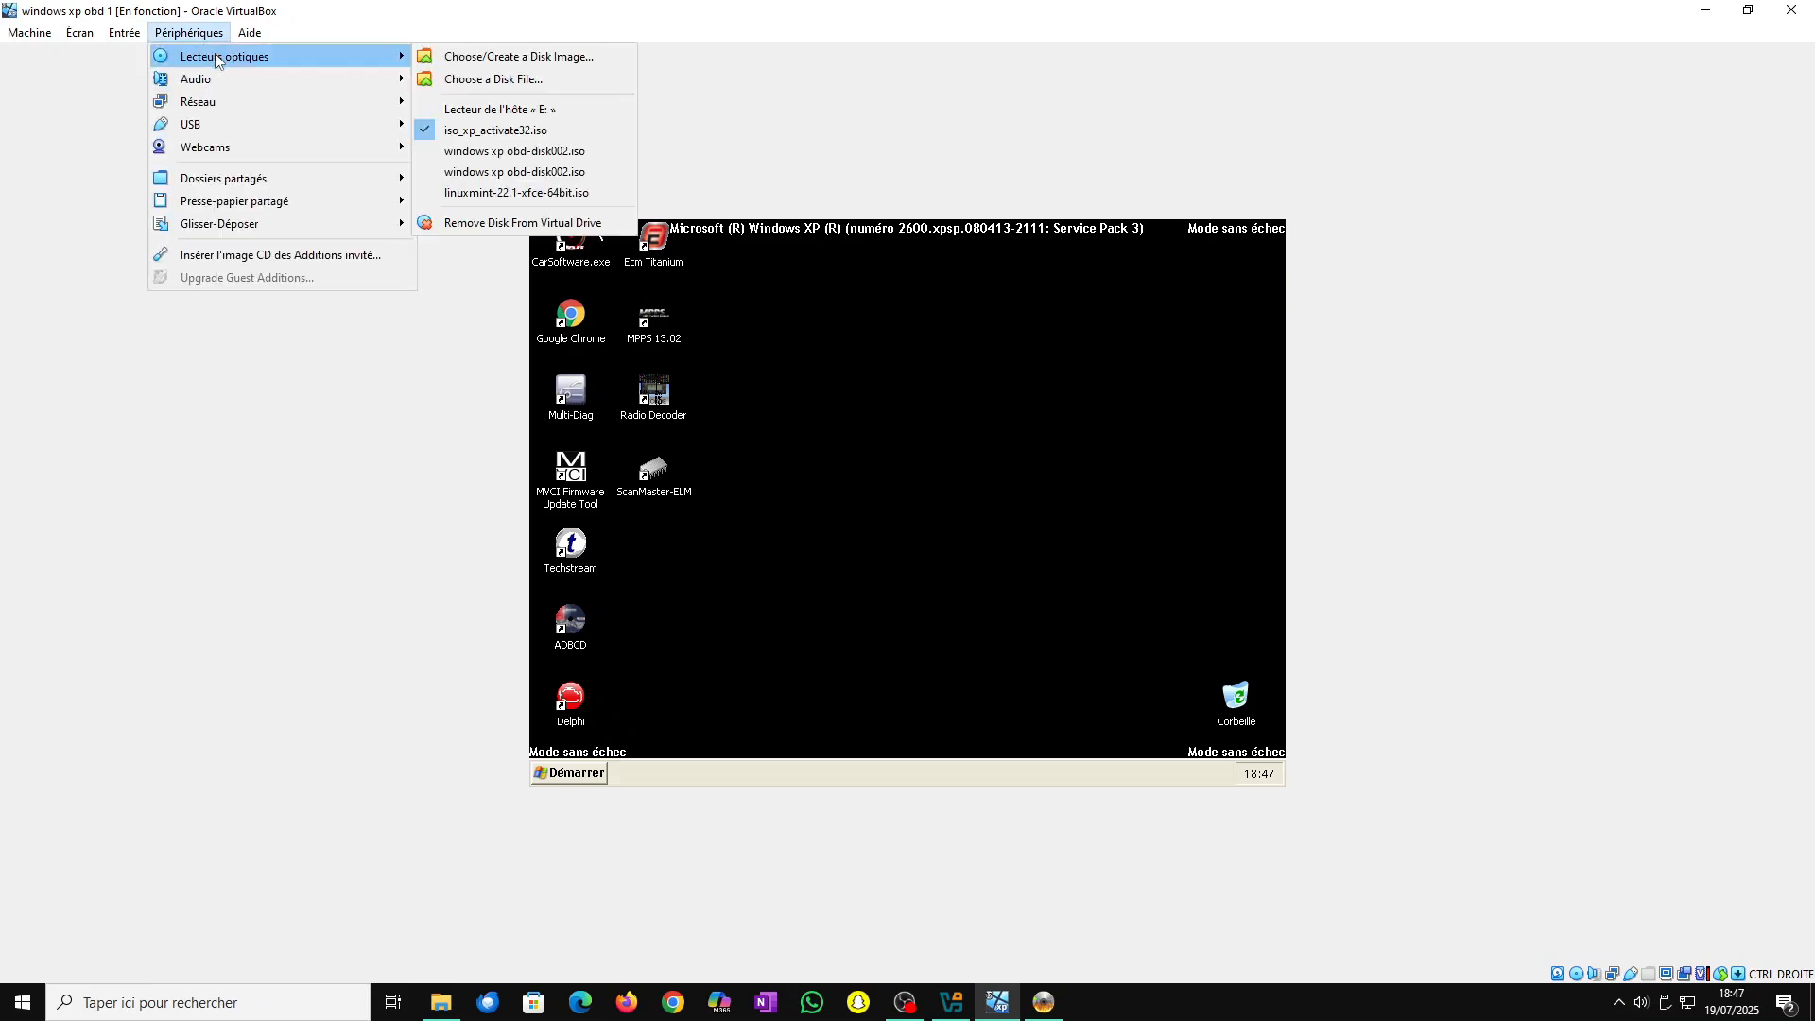
pyautogui.click(593, 227)
pyautogui.click(23, 36)
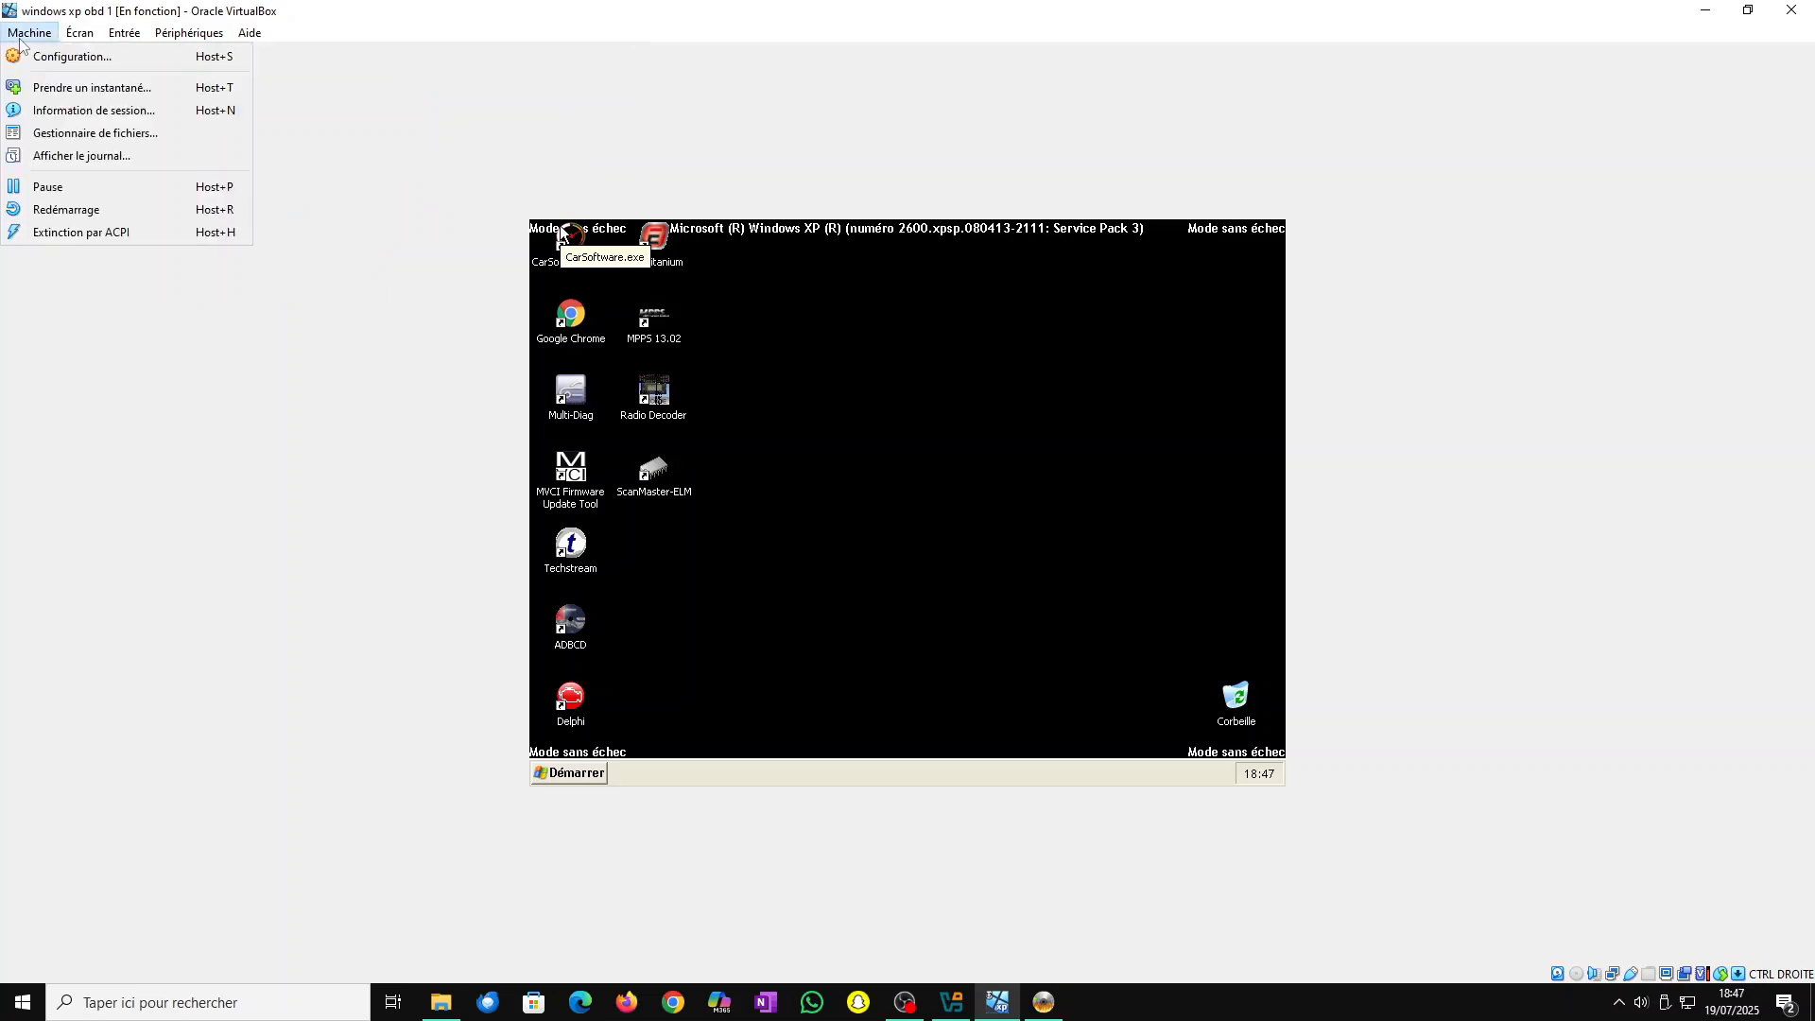
pyautogui.click(110, 217)
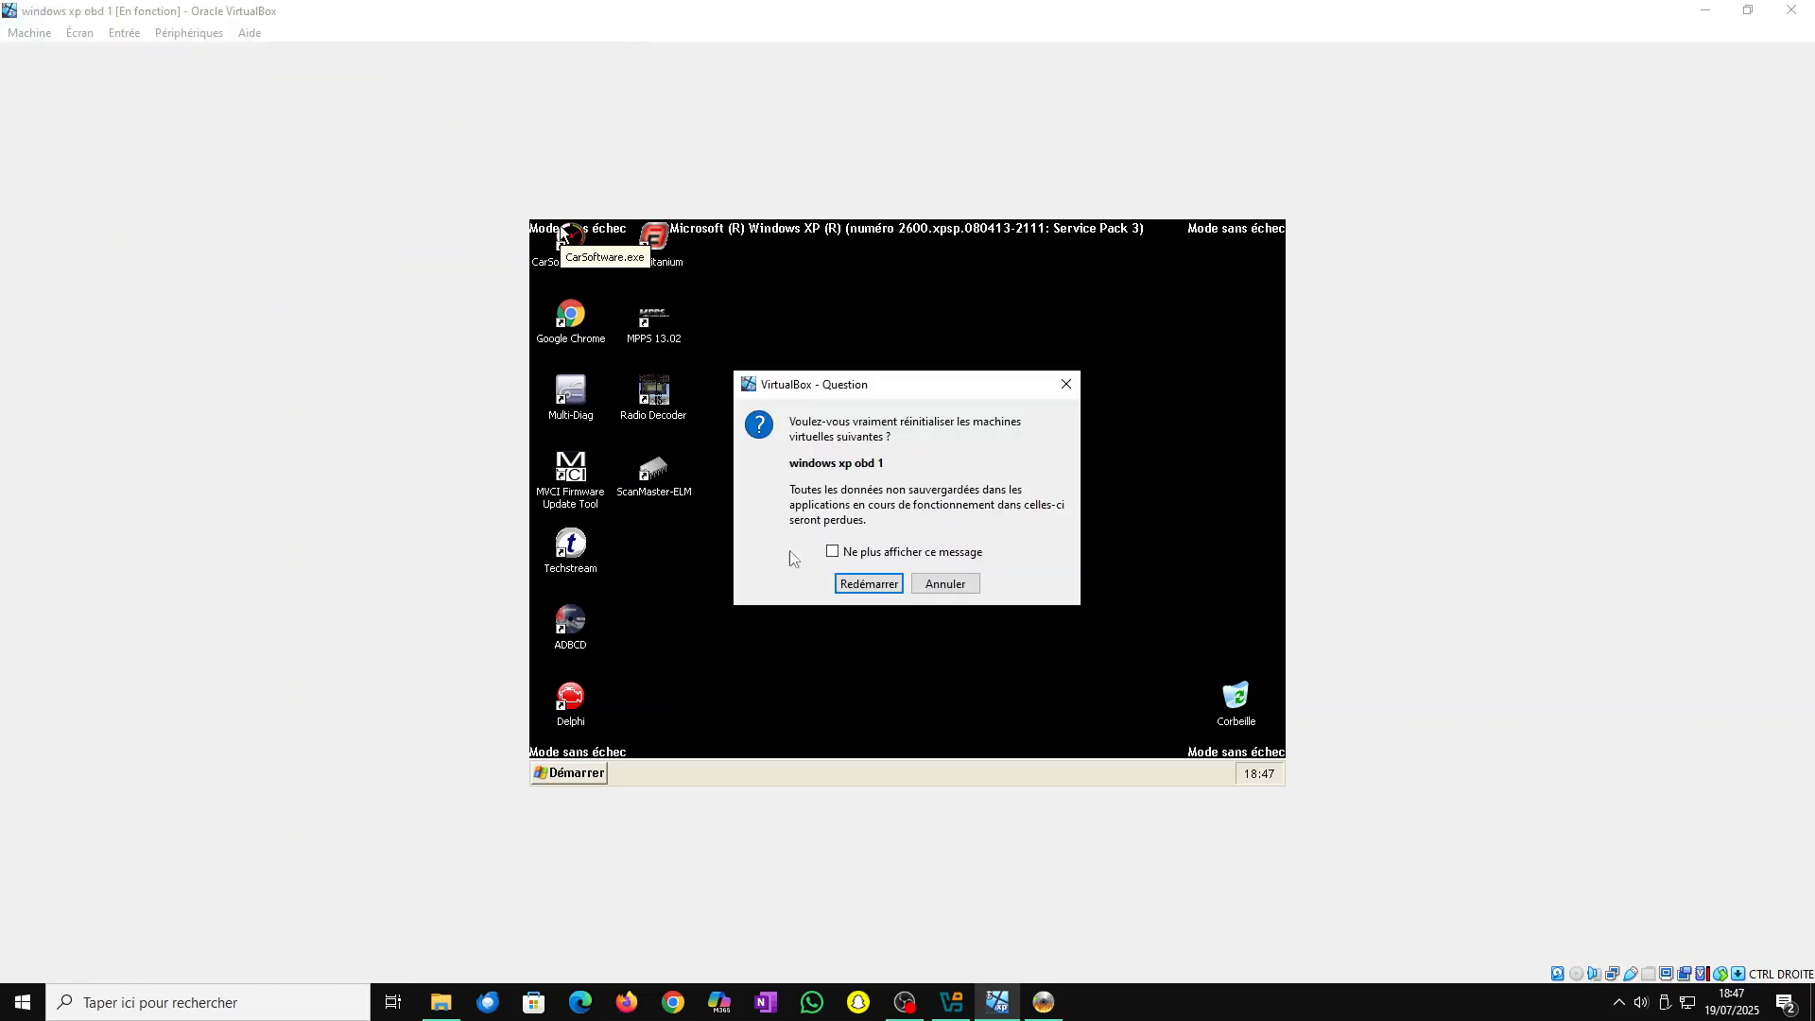
pyautogui.click(860, 585)
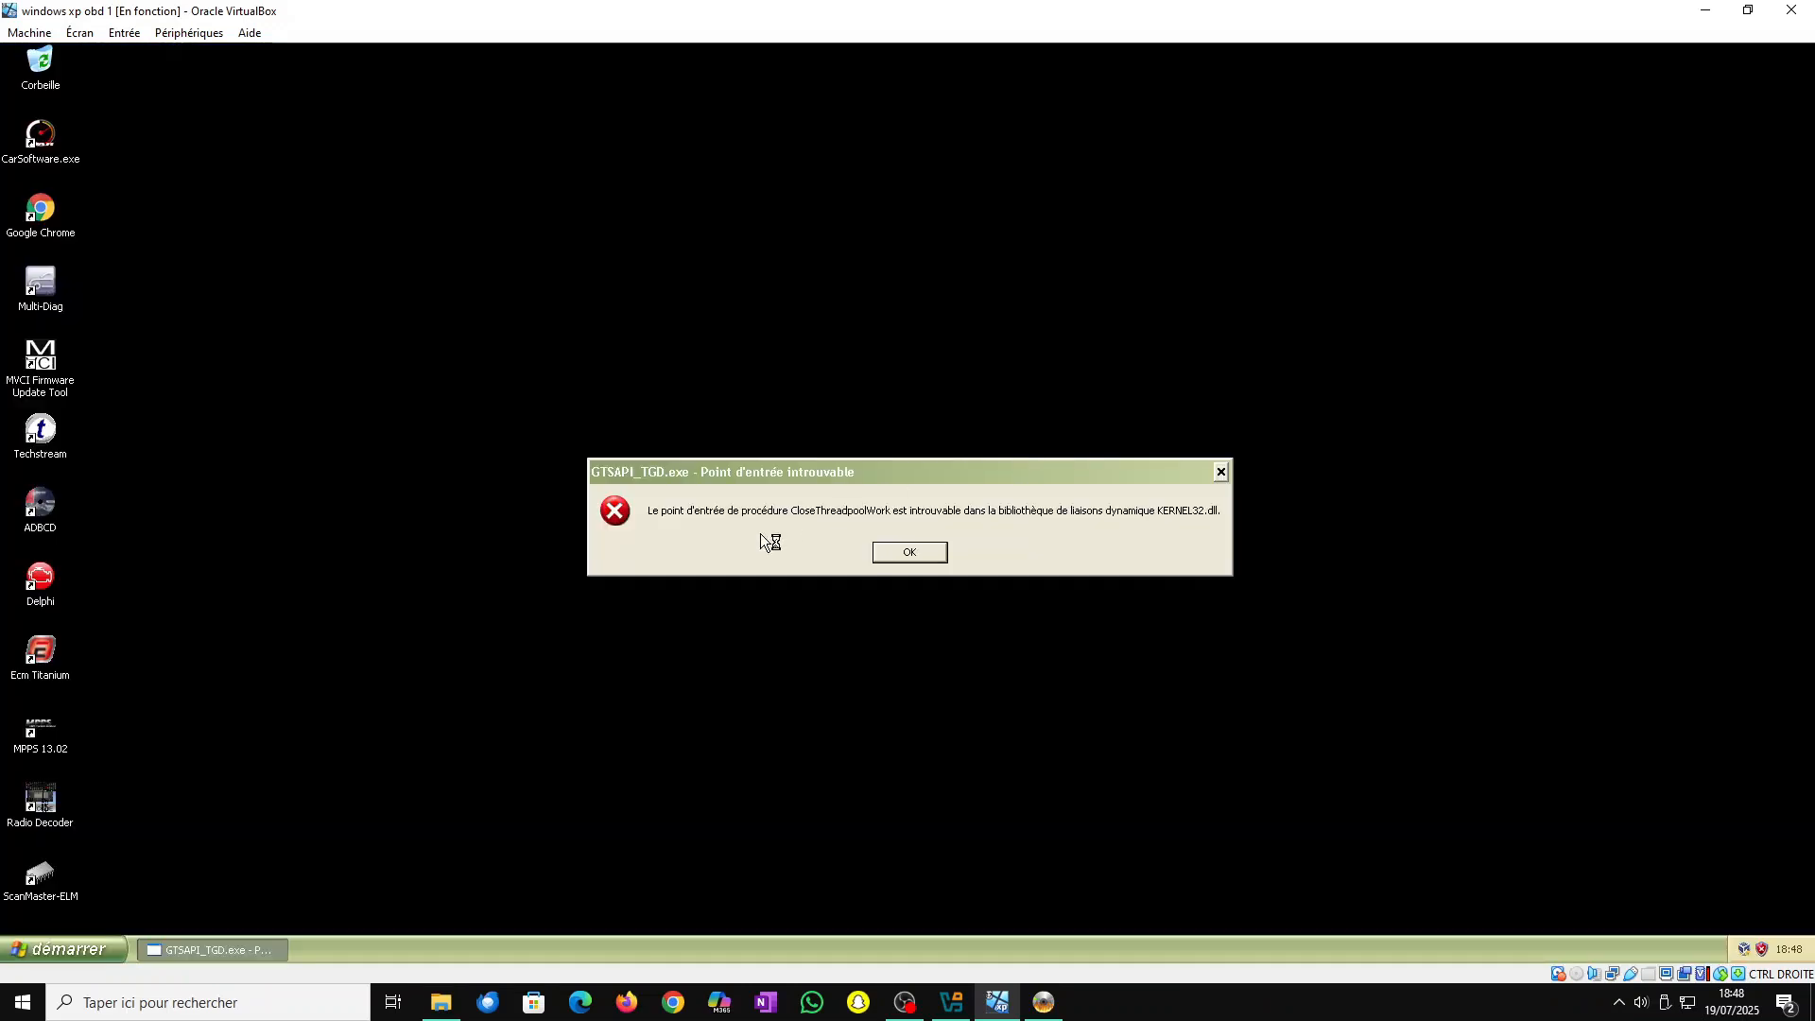
# - Dismiss the GTSAPI_TGD.exe entry point error and the security and unused desktop icons notifications in Windows XP
pyautogui.moveTo(853, 469); pyautogui.dragTo(867, 380)
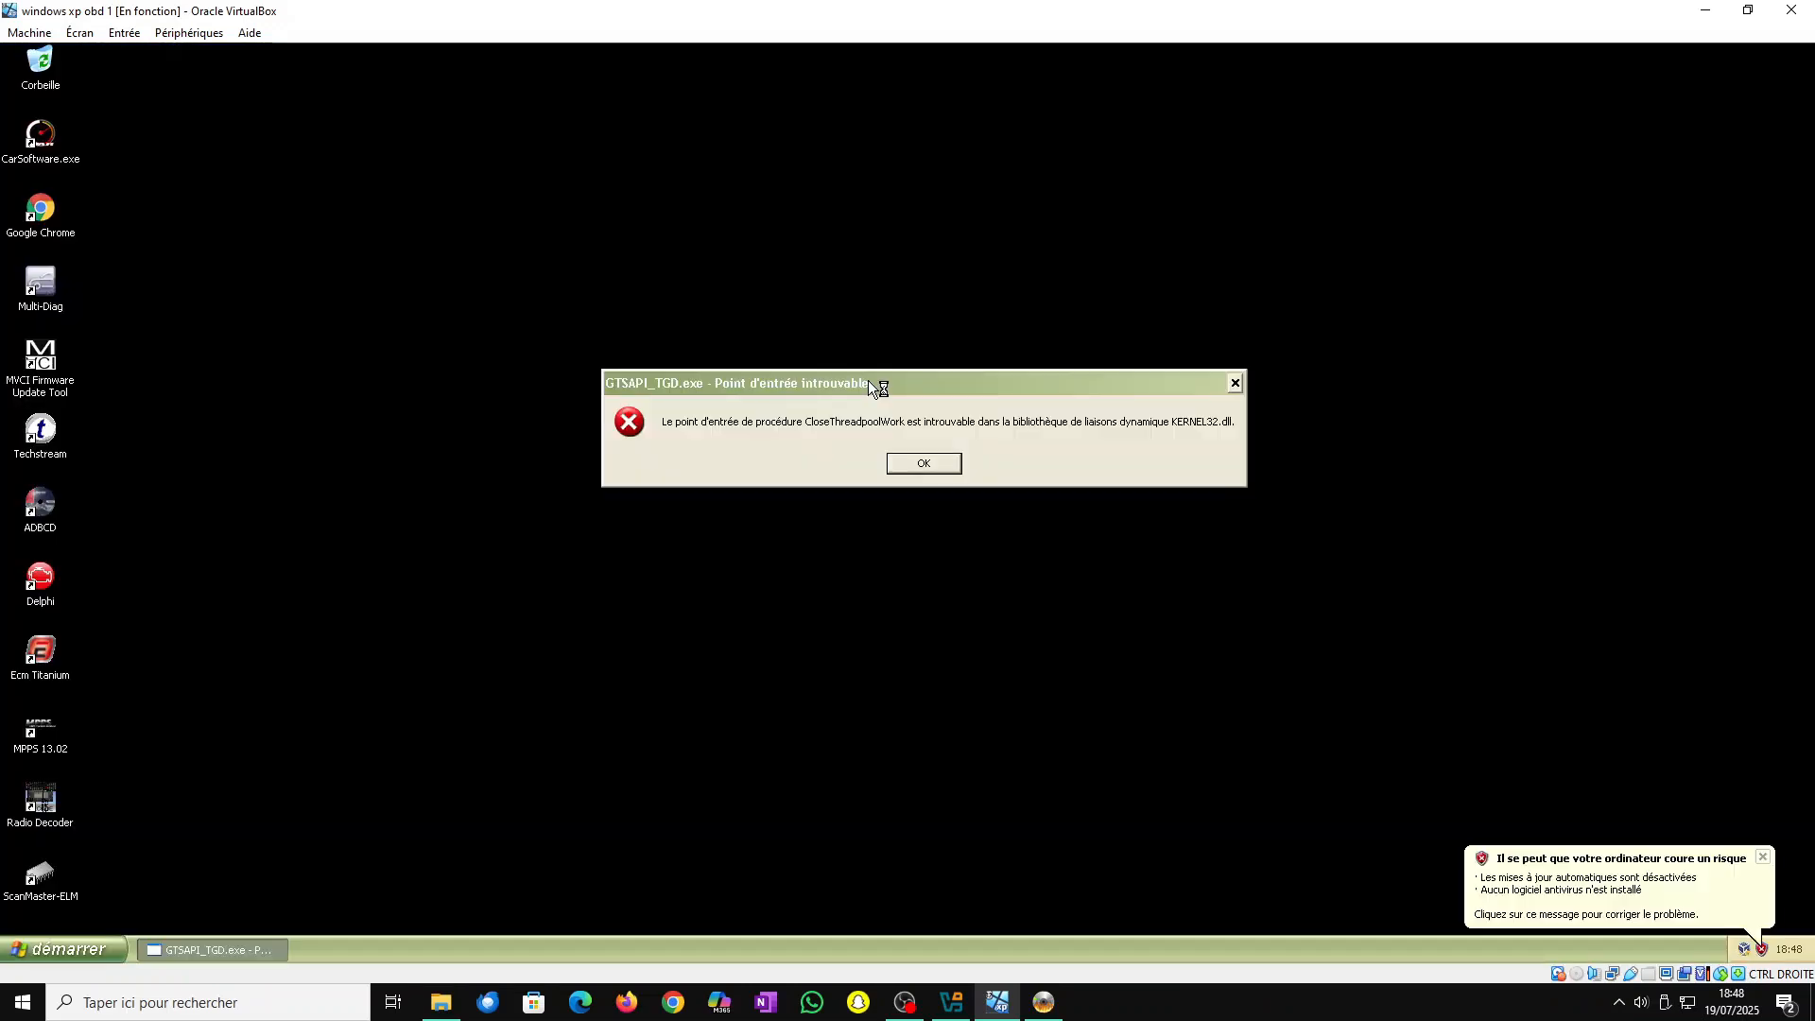
pyautogui.click(1764, 857)
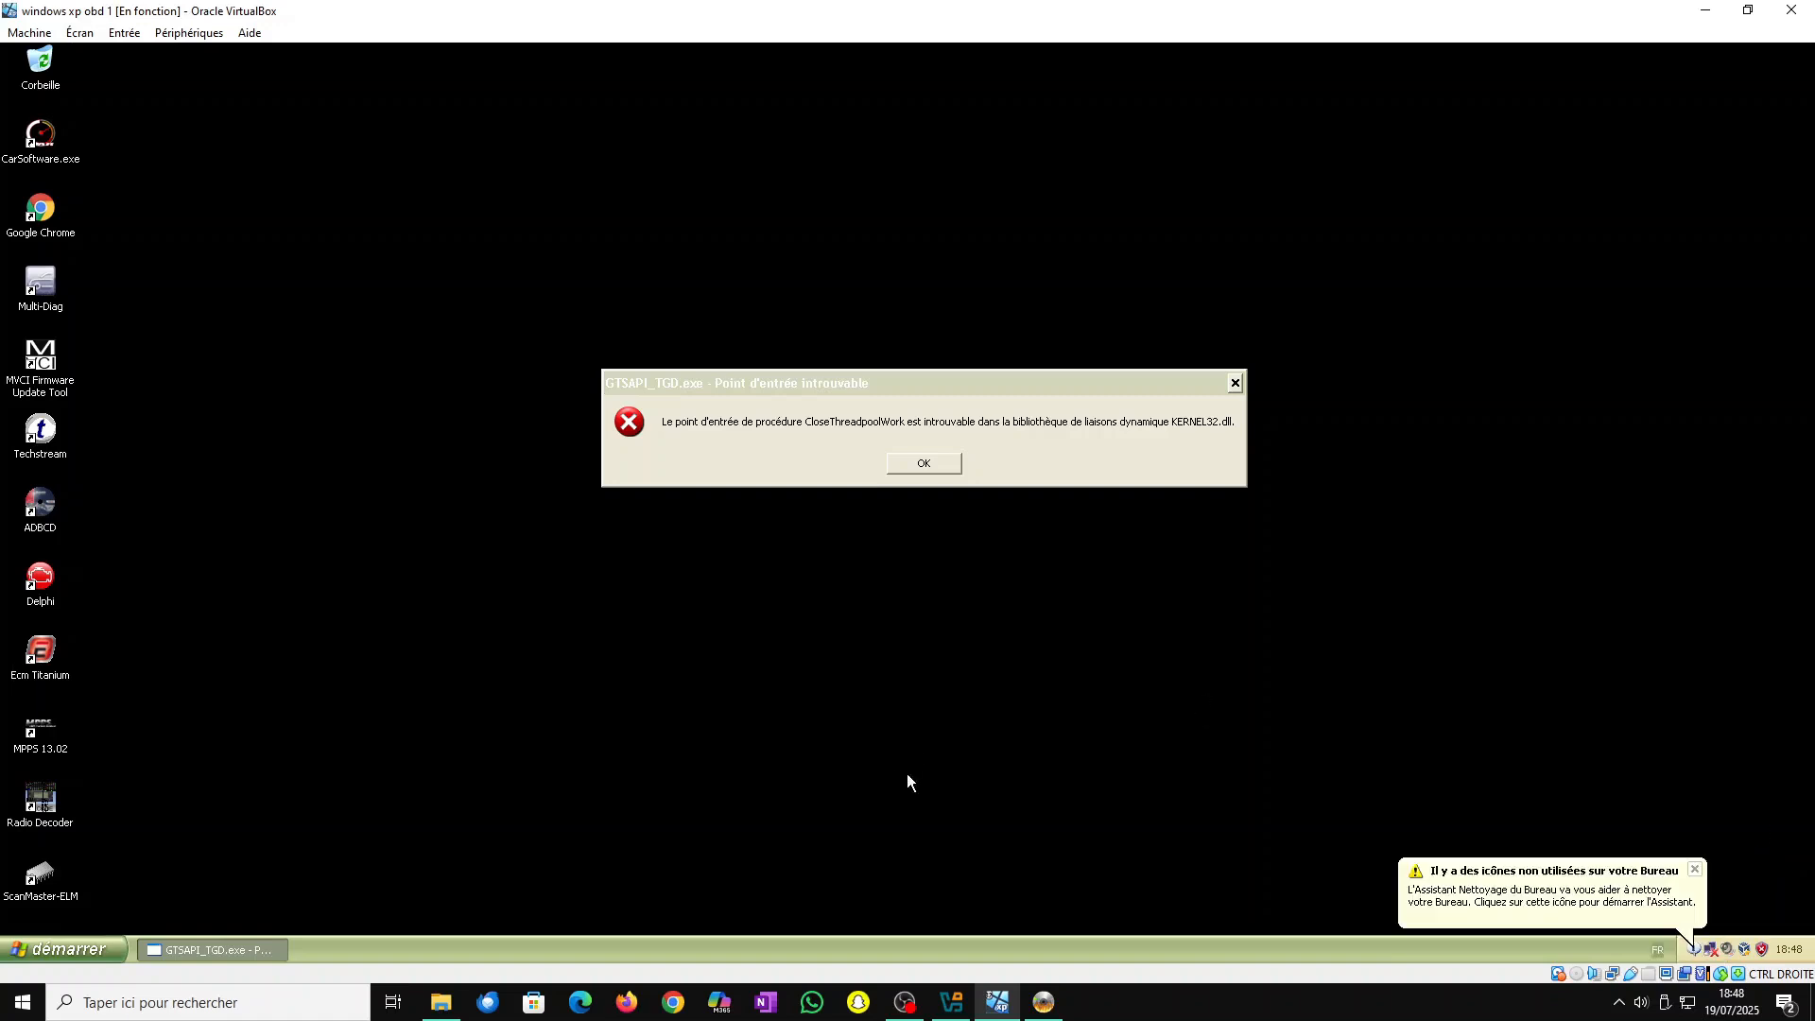
pyautogui.click(1694, 868)
pyautogui.moveTo(886, 381); pyautogui.dragTo(927, 314)
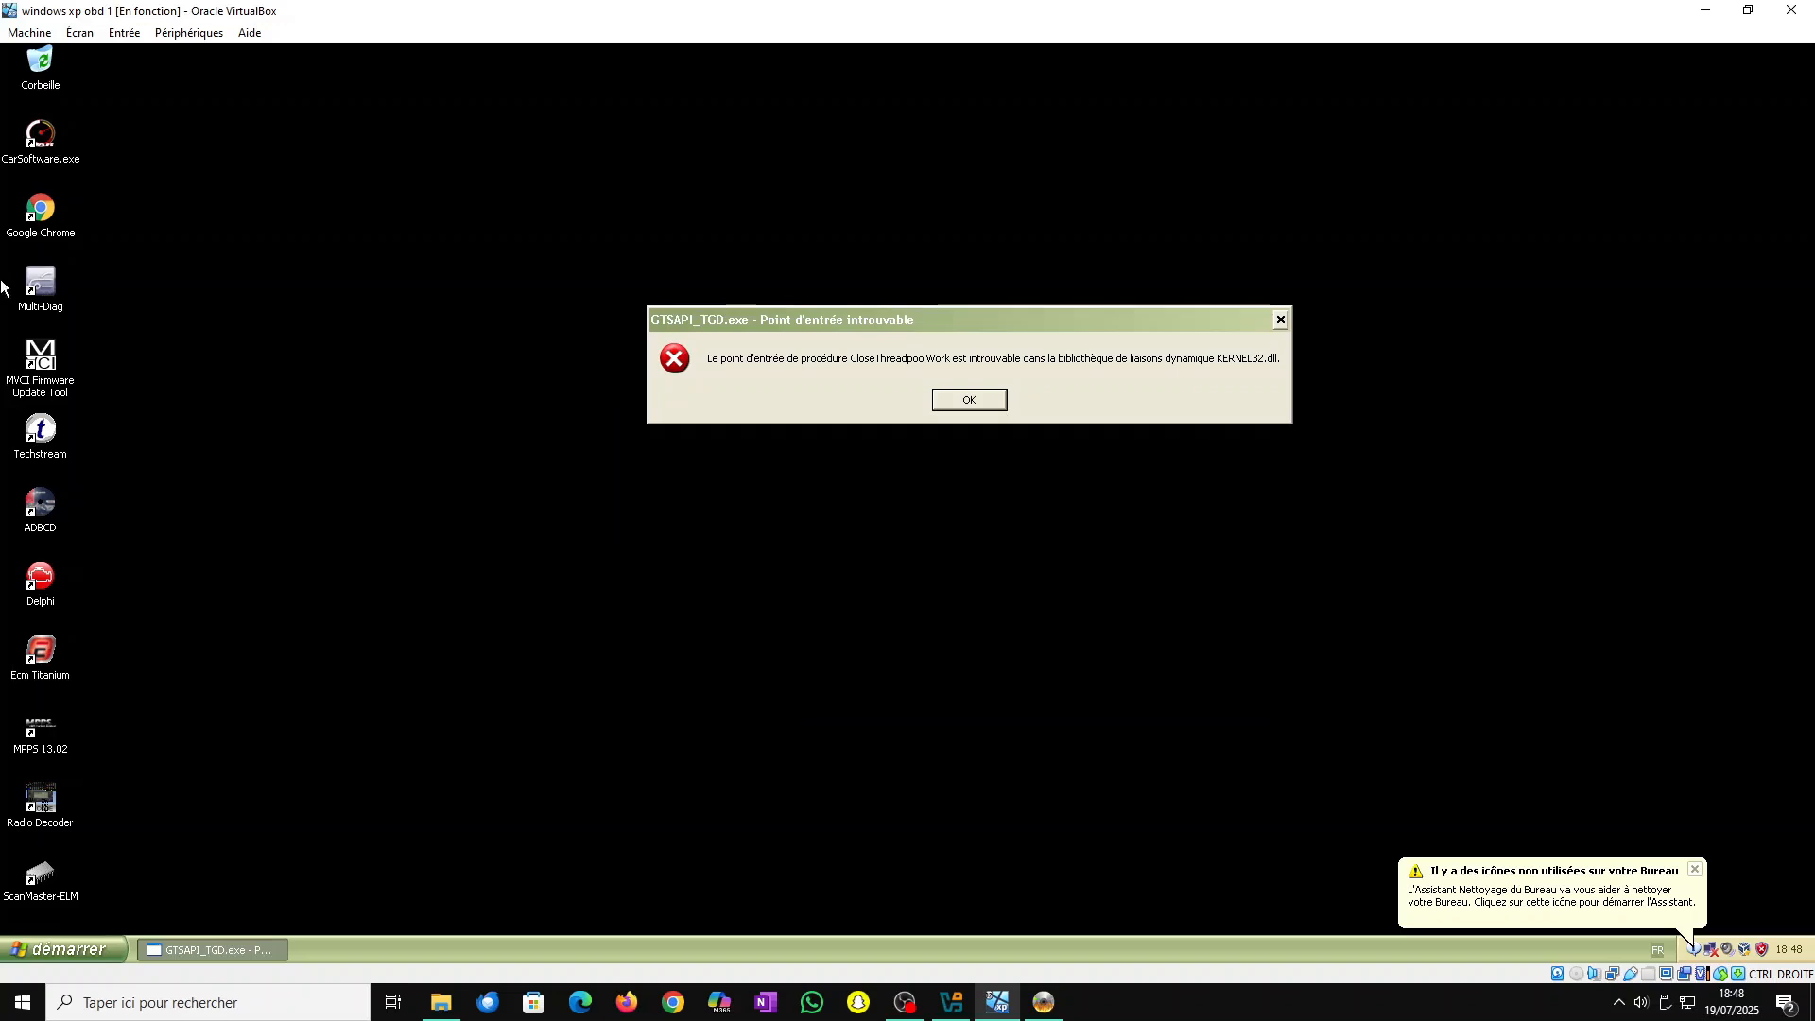
pyautogui.click(977, 404)
pyautogui.click(1693, 868)
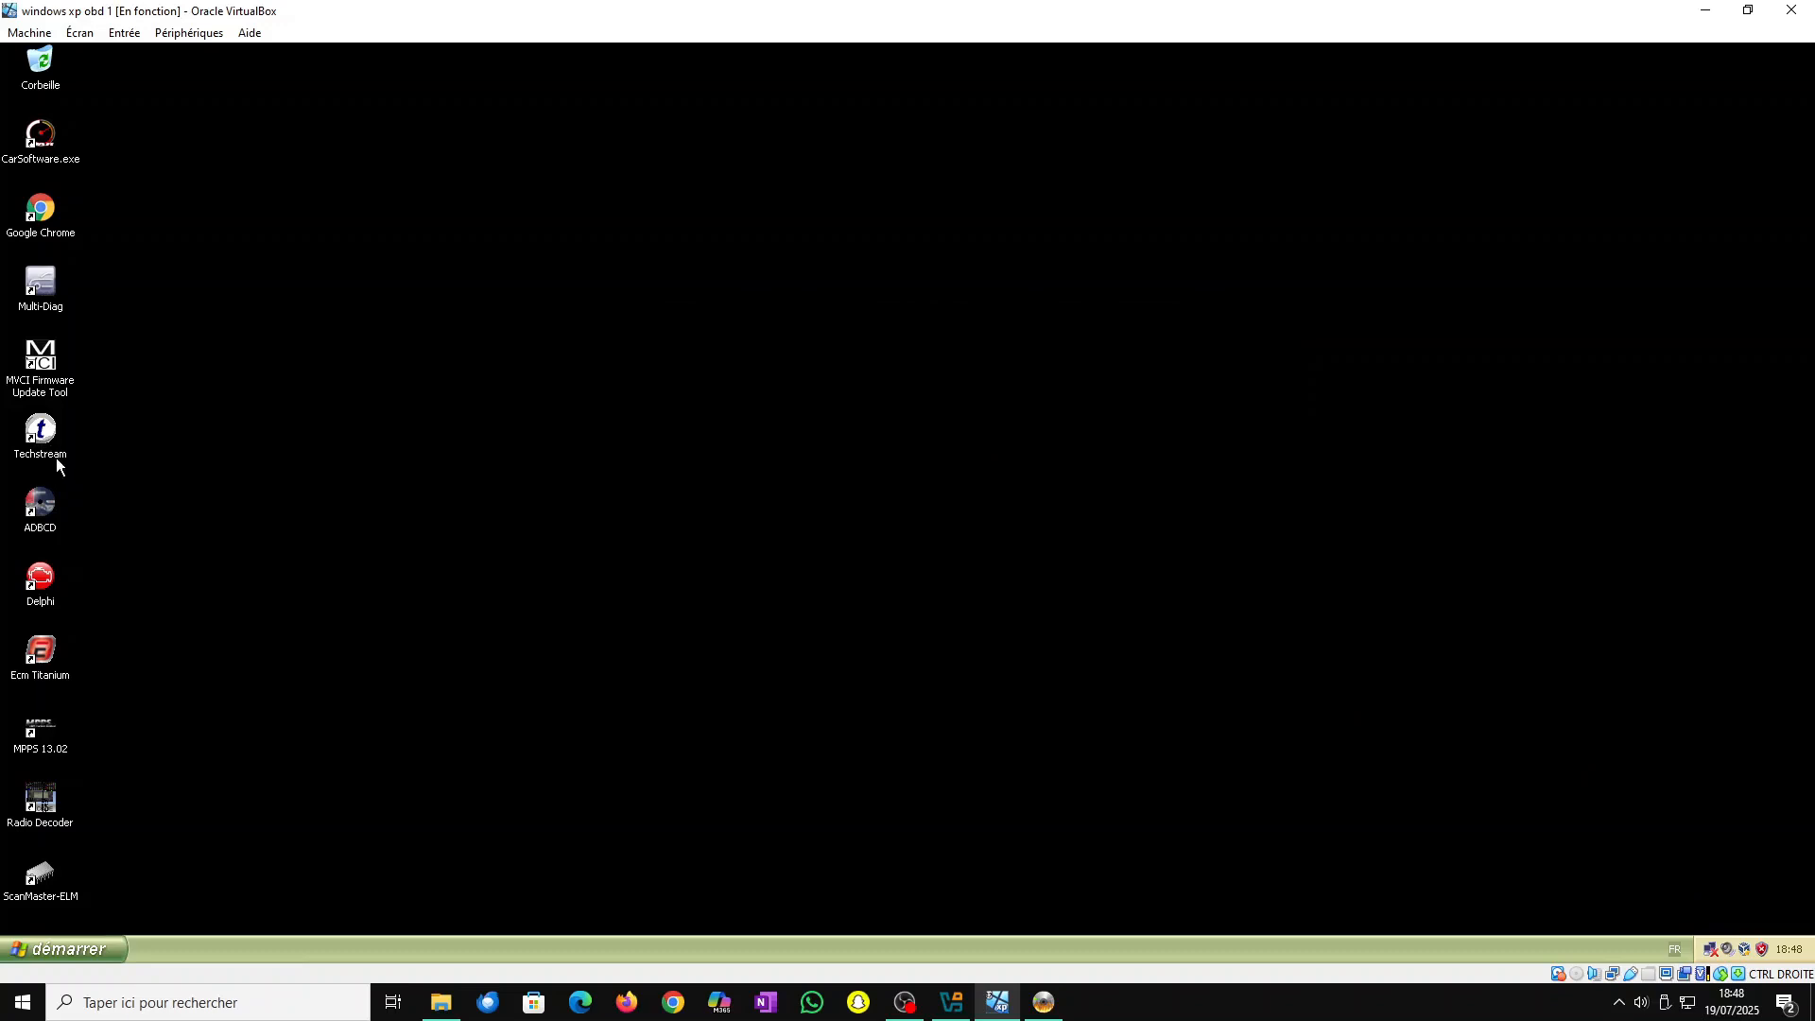
# - Launch Techstream from the Windows XP desktop and shift its window horizontally away from the desktop icons
pyautogui.doubleClick(41, 436)
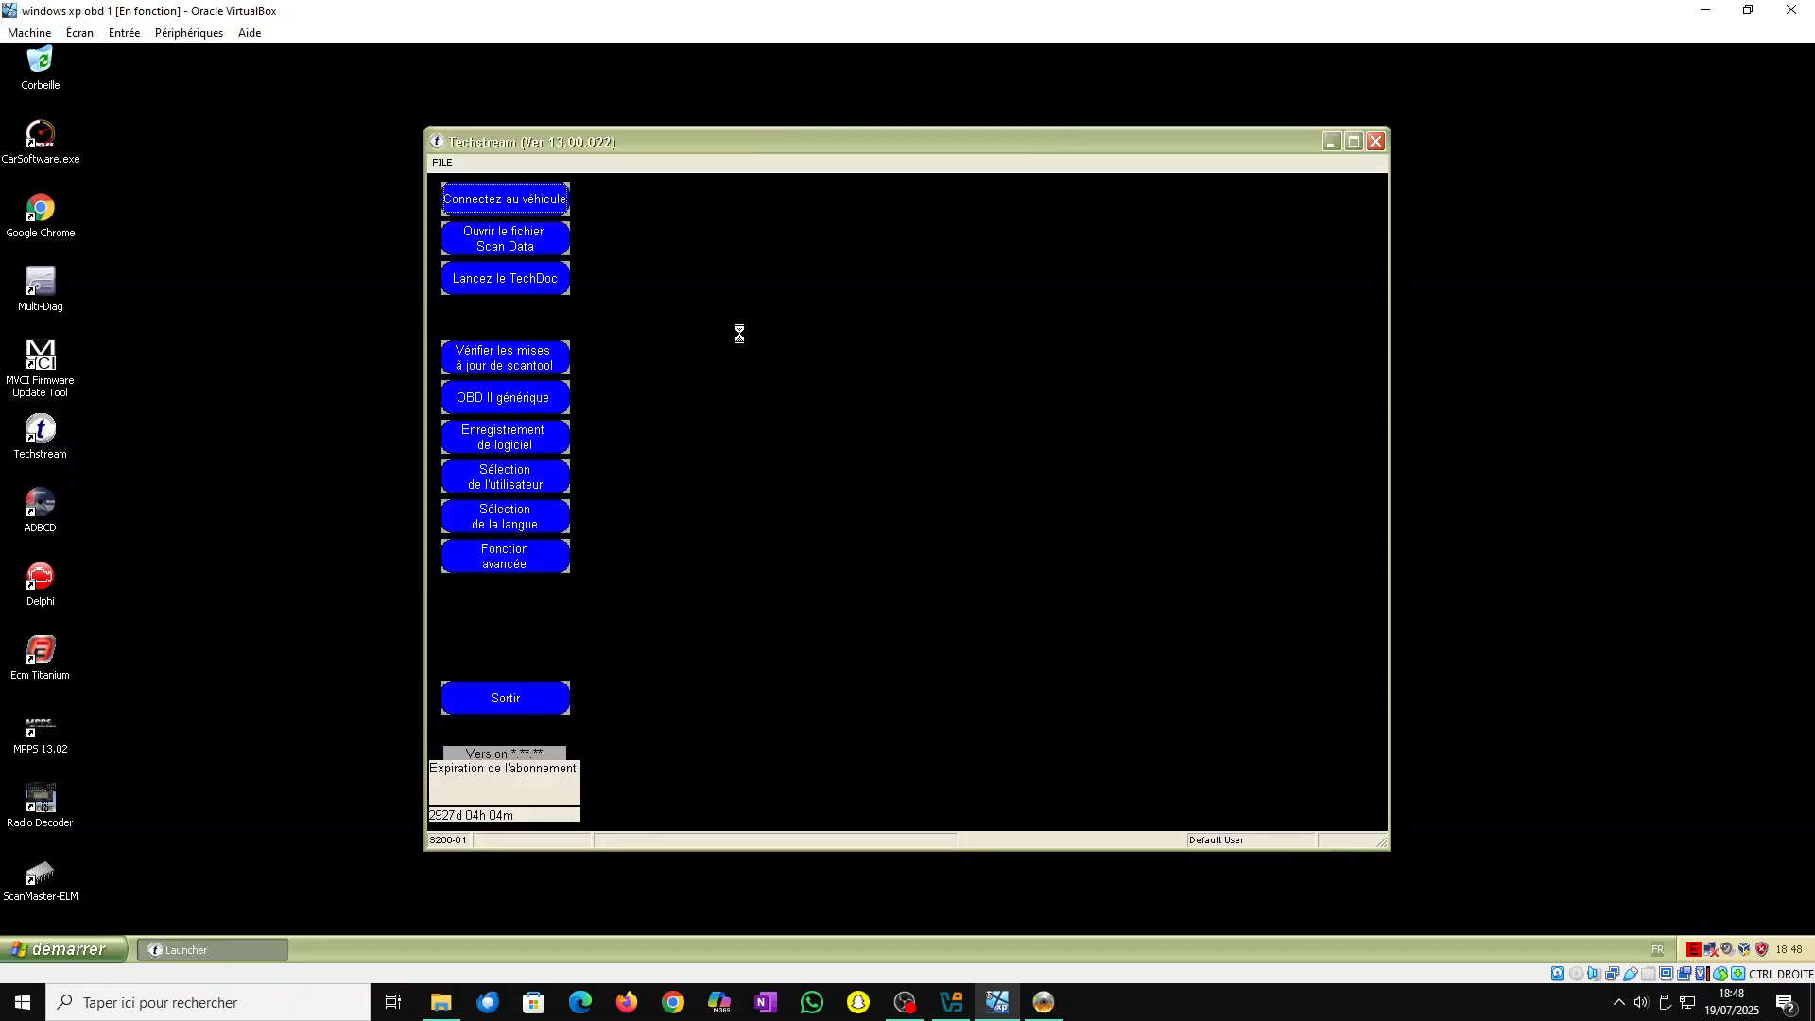
pyautogui.moveTo(632, 142); pyautogui.dragTo(770, 140)
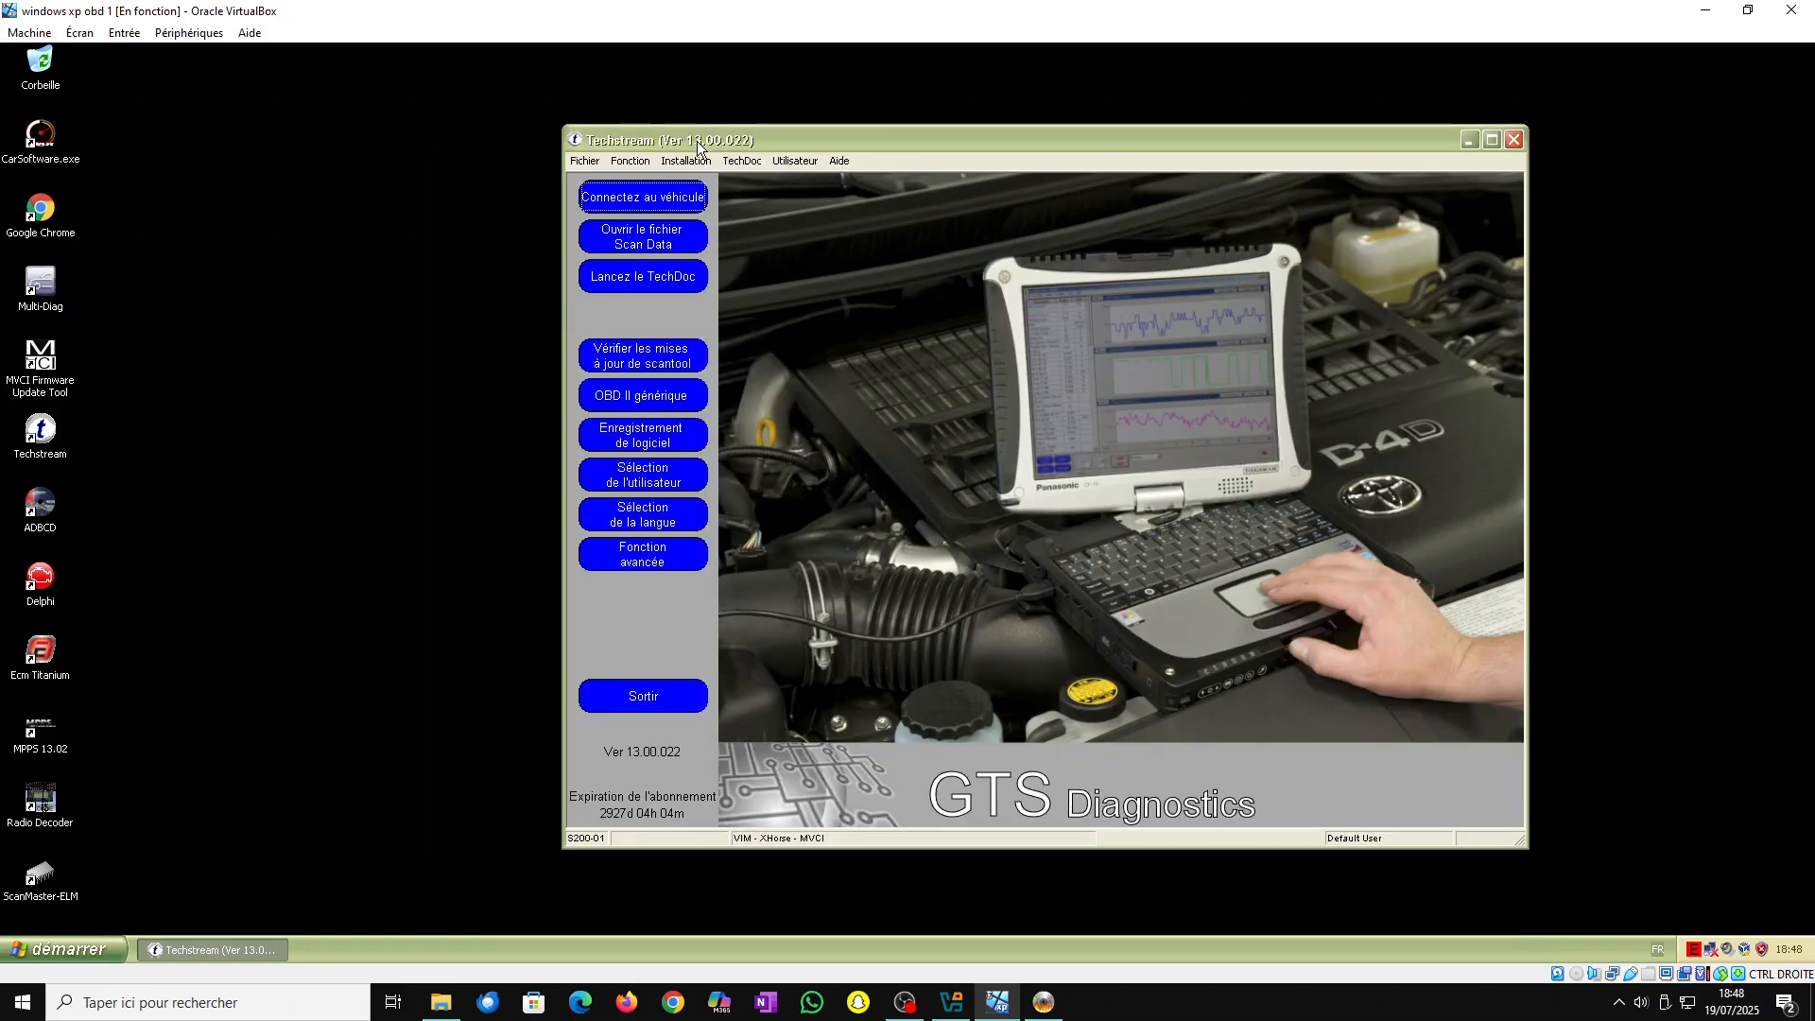